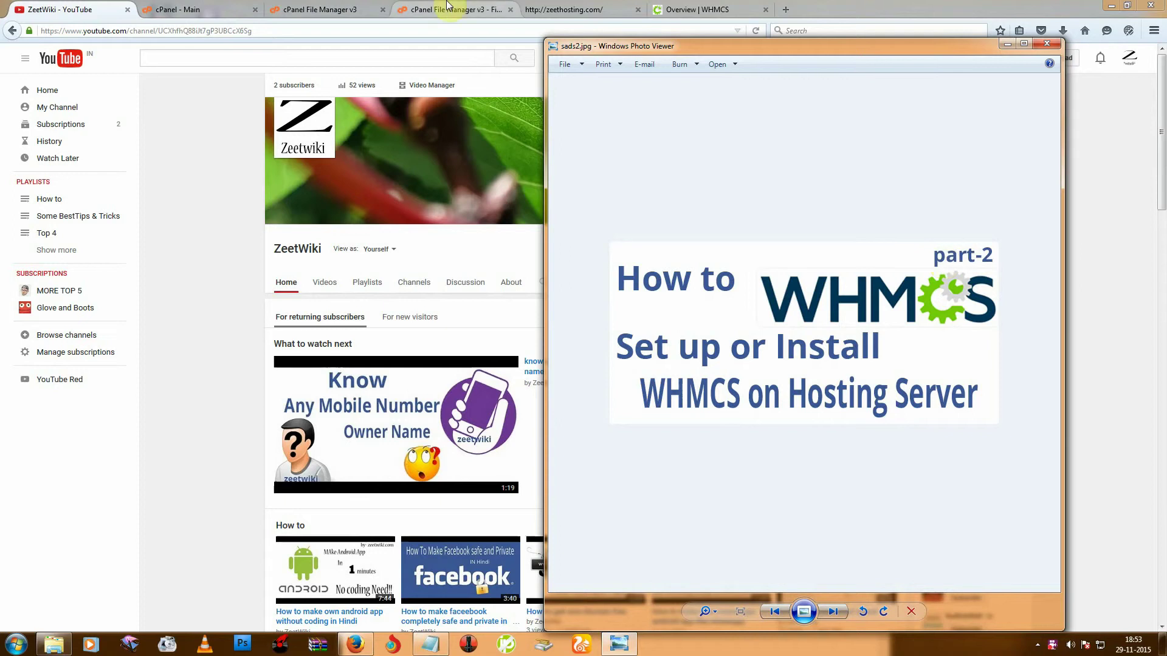
# Bring up the browser's File Upload page showing WHMCS.zip uploaded to 100%.
pyautogui.click(460, 19)
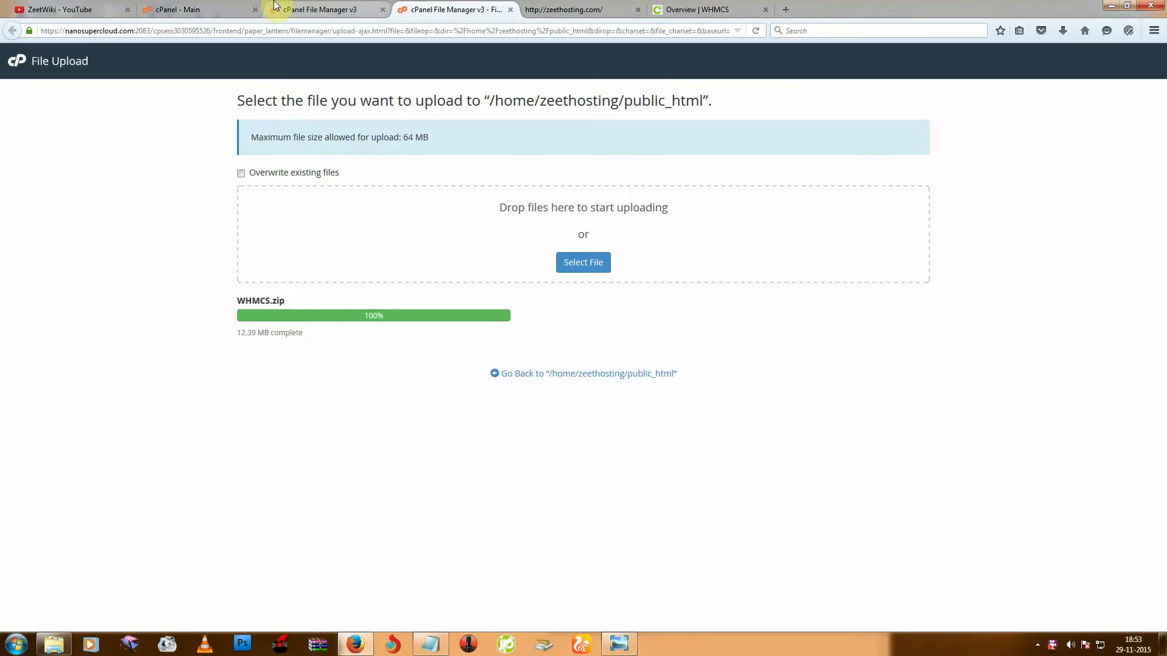
# Refresh public_html and extract the WHMCS.zip archive into it.
pyautogui.click(310, 10)
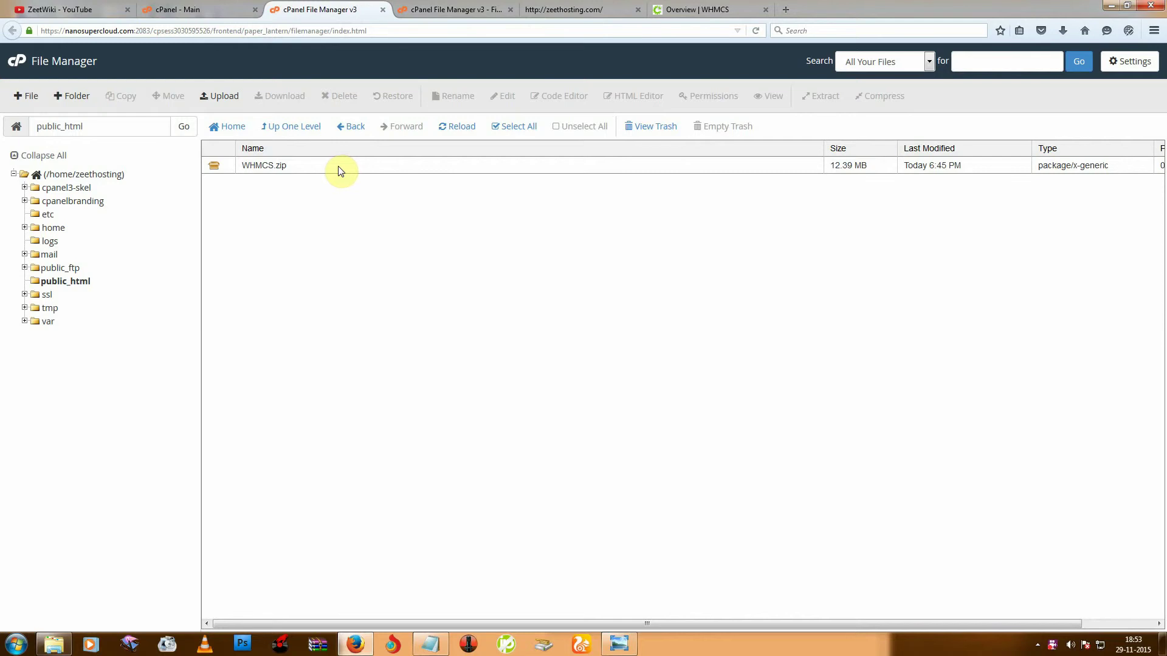
pyautogui.click(455, 126)
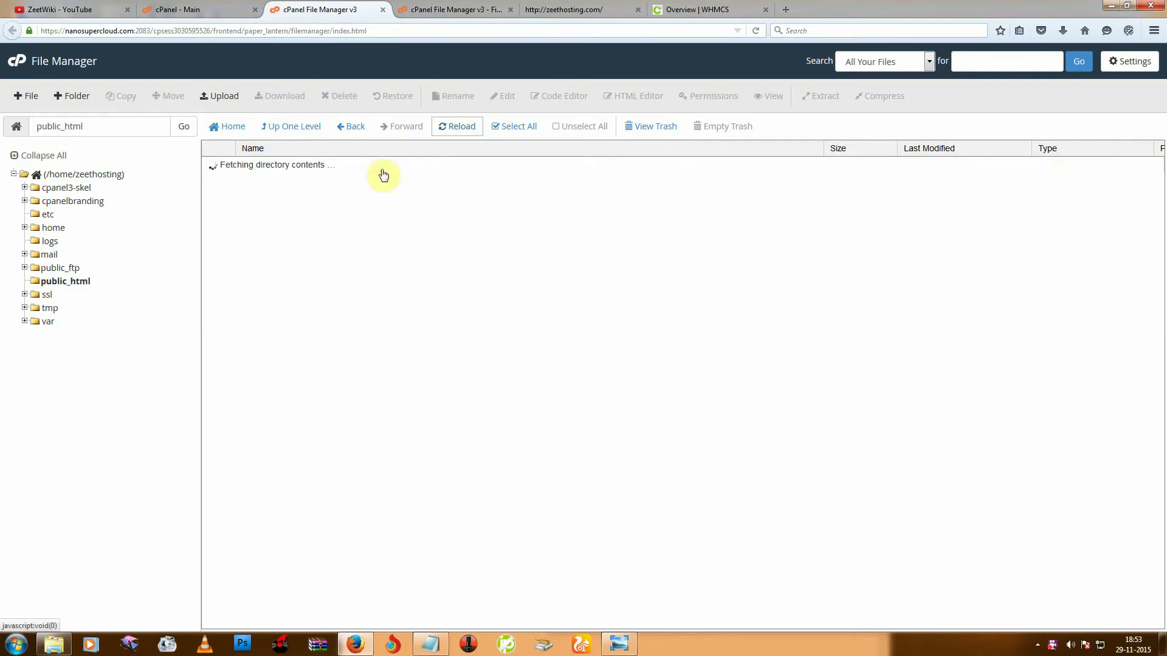
pyautogui.click(304, 169)
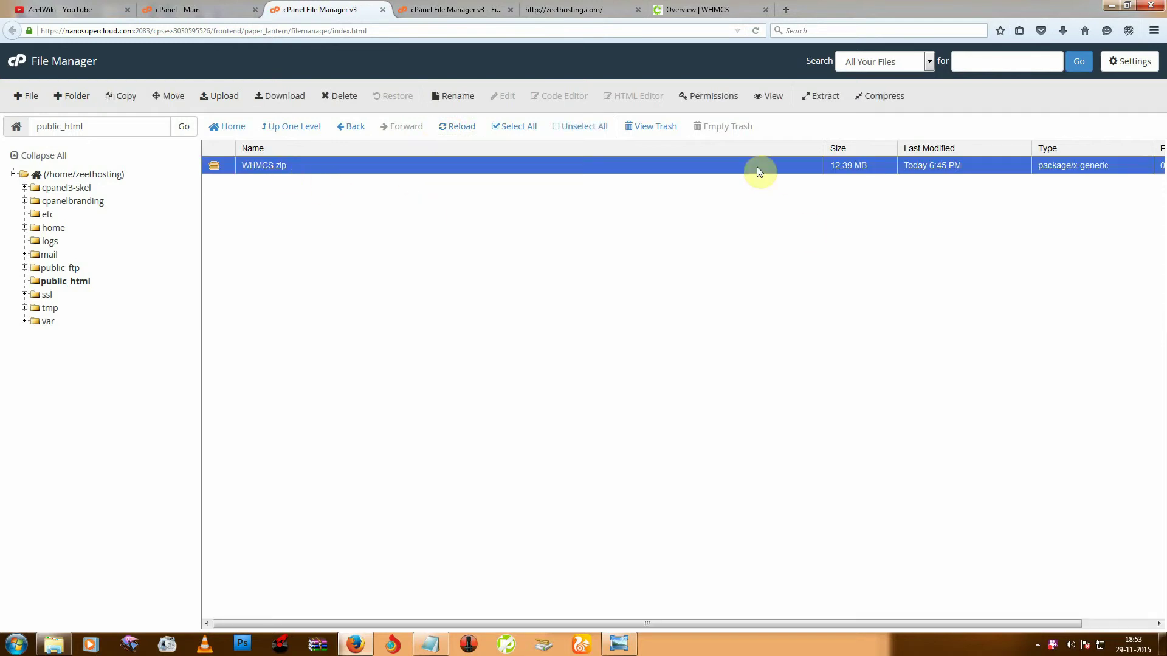
pyautogui.click(828, 97)
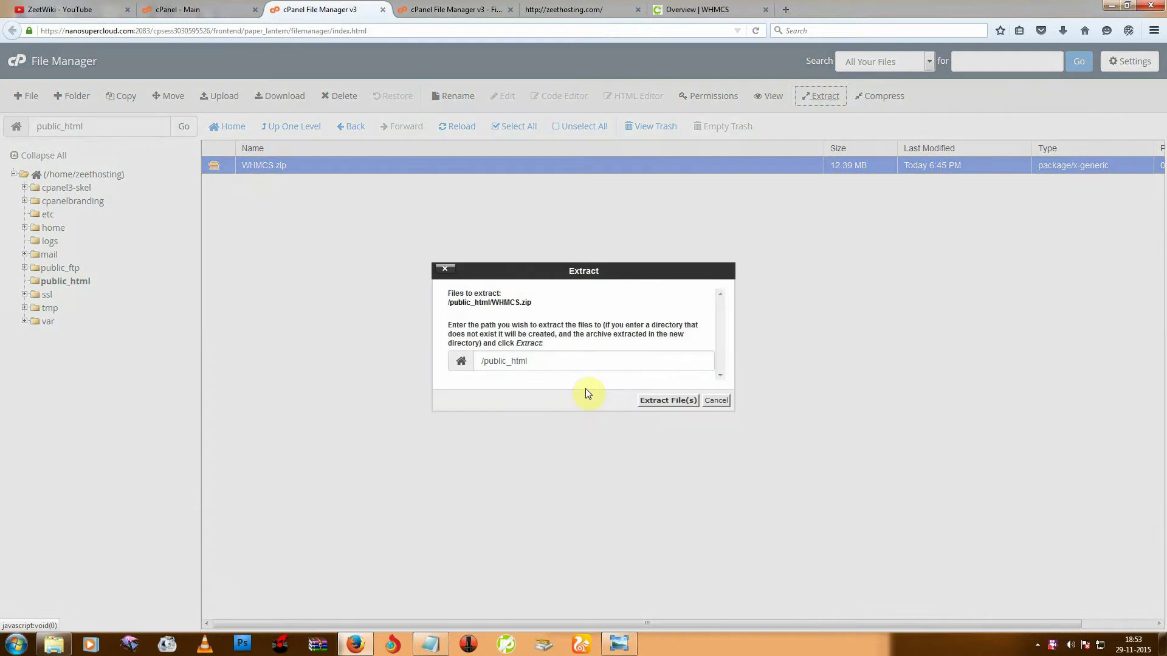
pyautogui.click(653, 394)
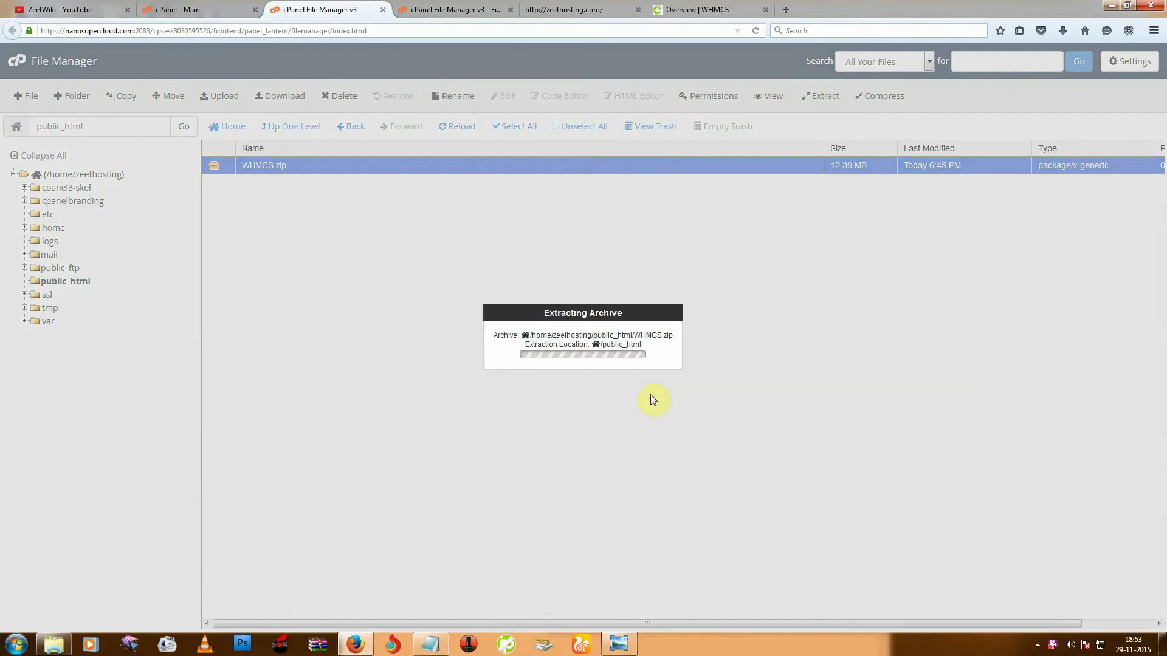
pyautogui.click(782, 460)
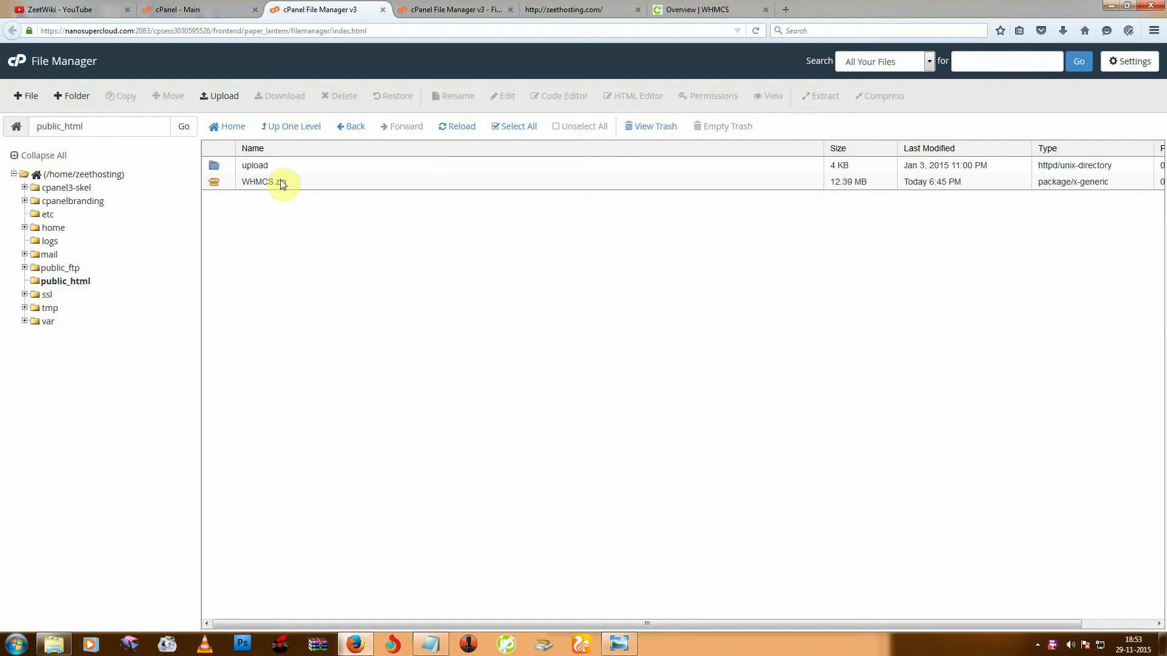
# Move all files from the extracted upload folder up into public_html.
pyautogui.doubleClick(289, 165)
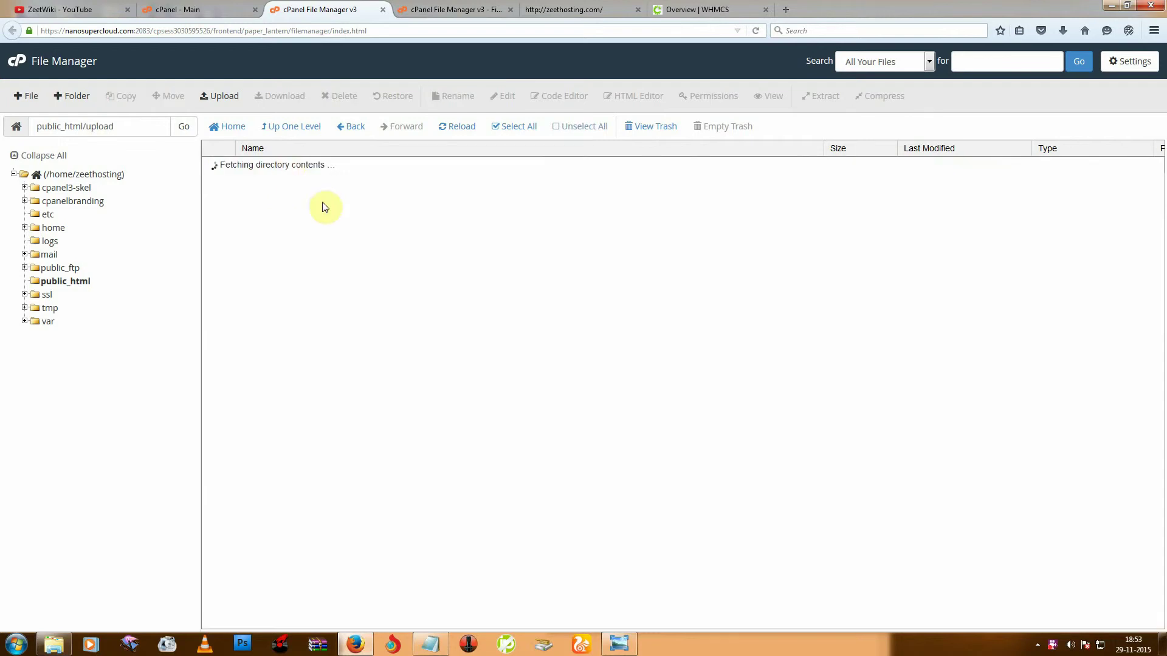
pyautogui.click(510, 126)
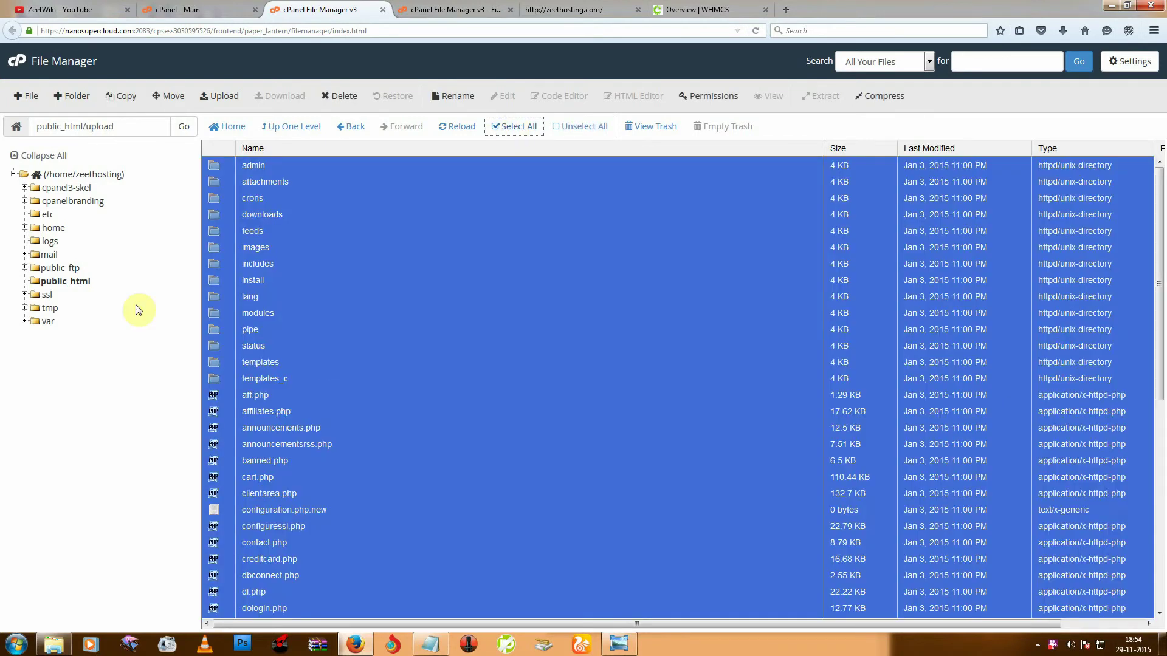
pyautogui.moveTo(213, 236); pyautogui.dragTo(72, 283)
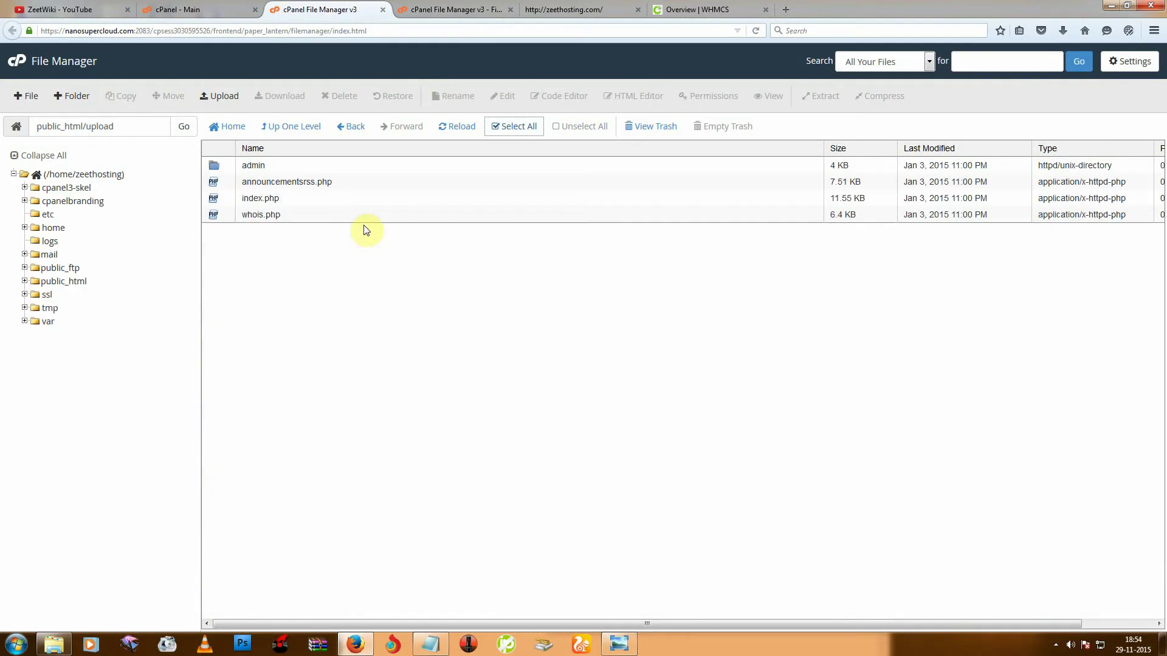
pyautogui.click(298, 126)
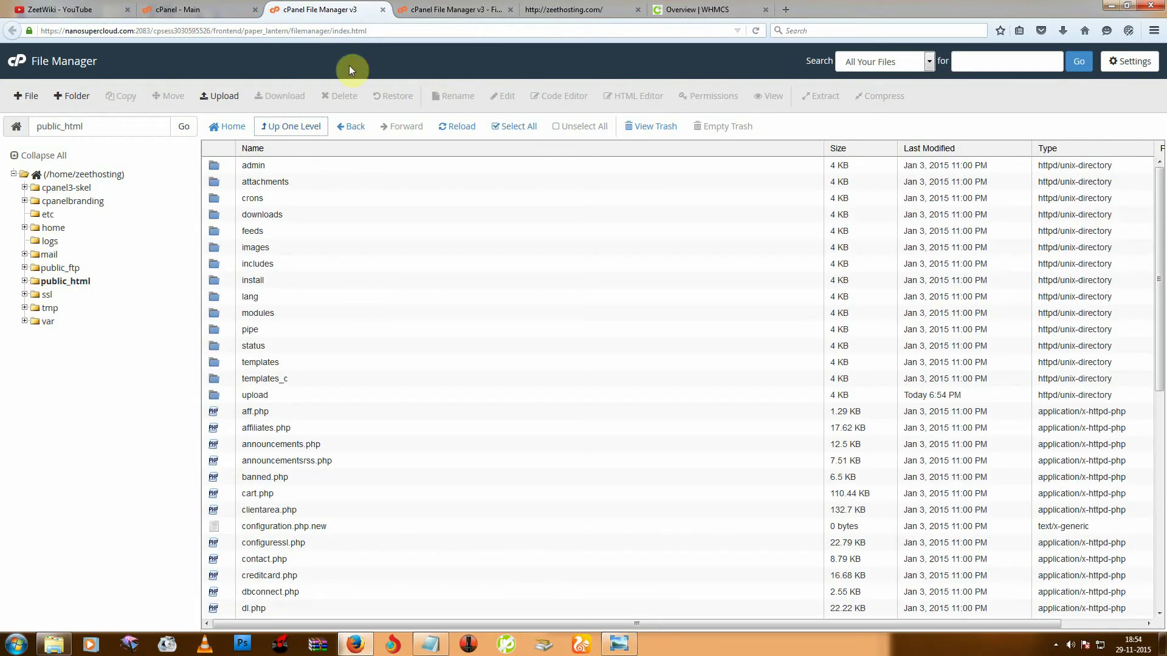
# Open the zeethosting.com site to reach the Welcome to WHMCS page.
pyautogui.click(229, 9)
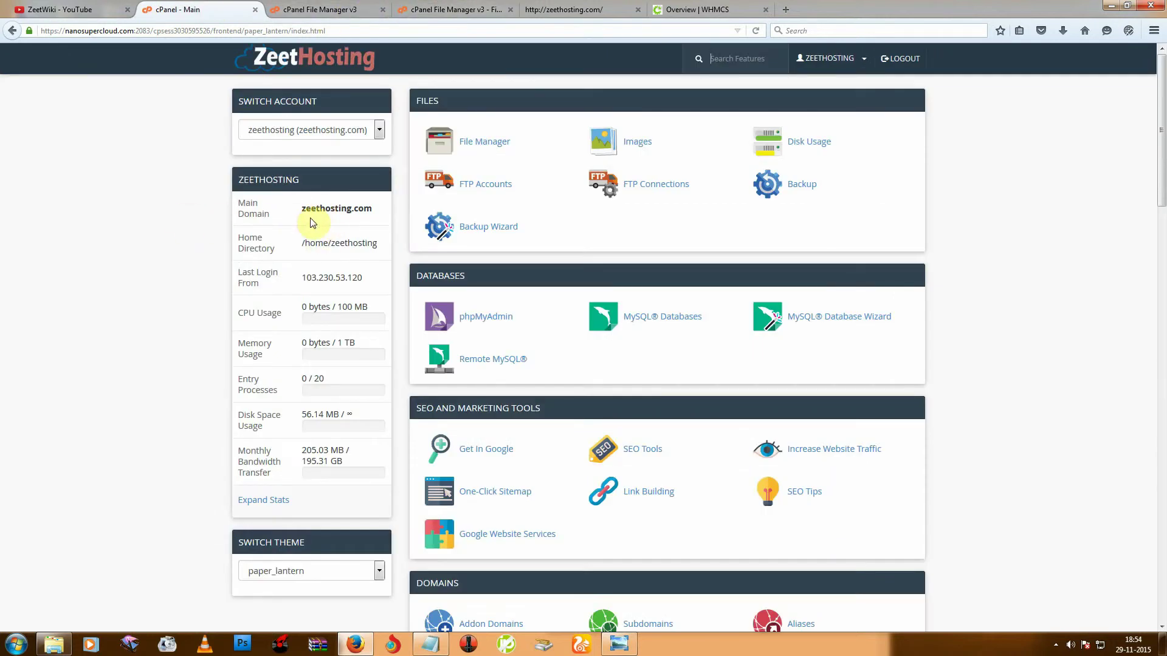
pyautogui.moveTo(299, 208); pyautogui.dragTo(389, 208)
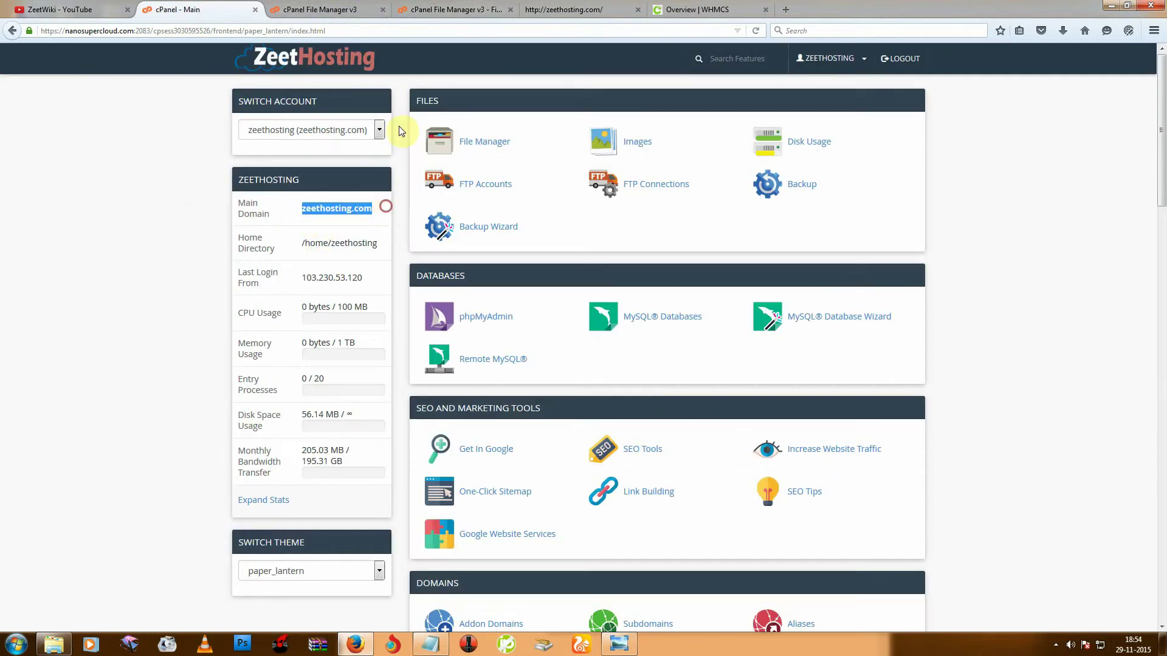
pyautogui.click(535, 8)
pyautogui.rightClick(125, 187)
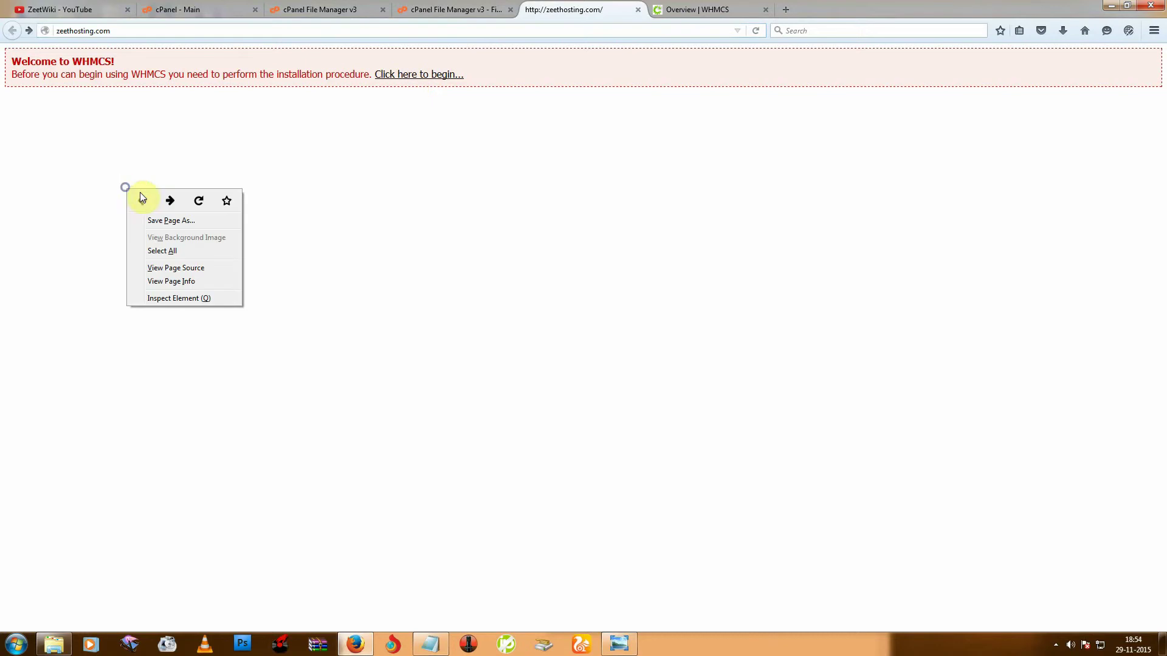
pyautogui.click(99, 110)
pyautogui.moveTo(13, 59); pyautogui.dragTo(301, 73)
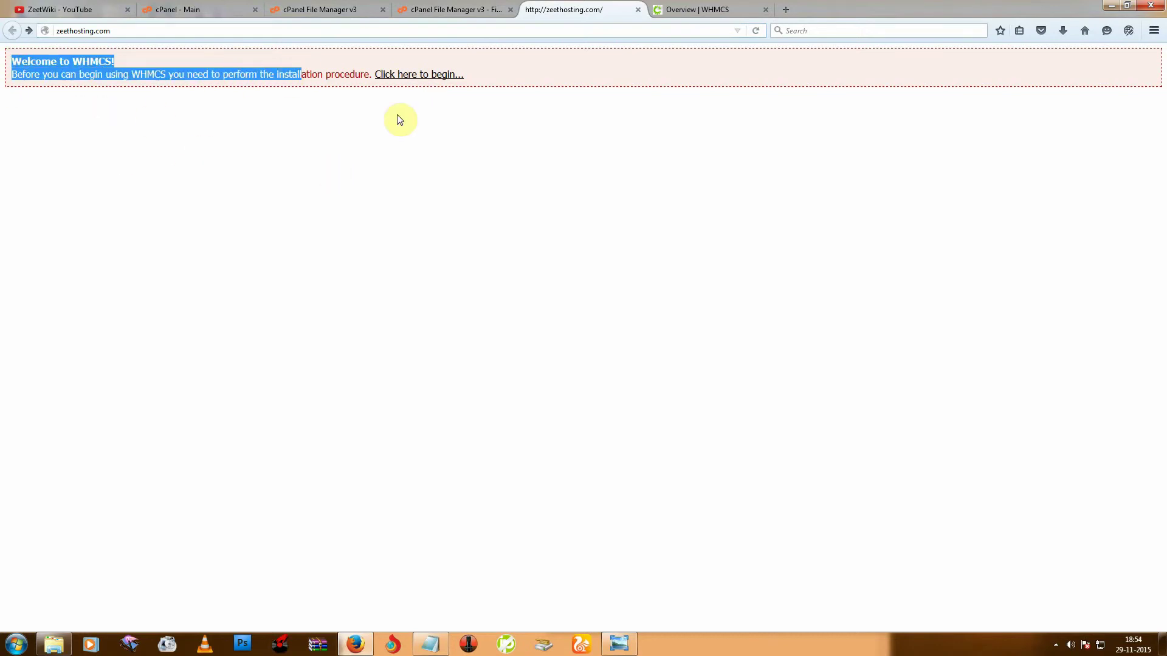
# Begin the installation, accept the license agreement, and note the failed Configuration File check.
pyautogui.click(271, 116)
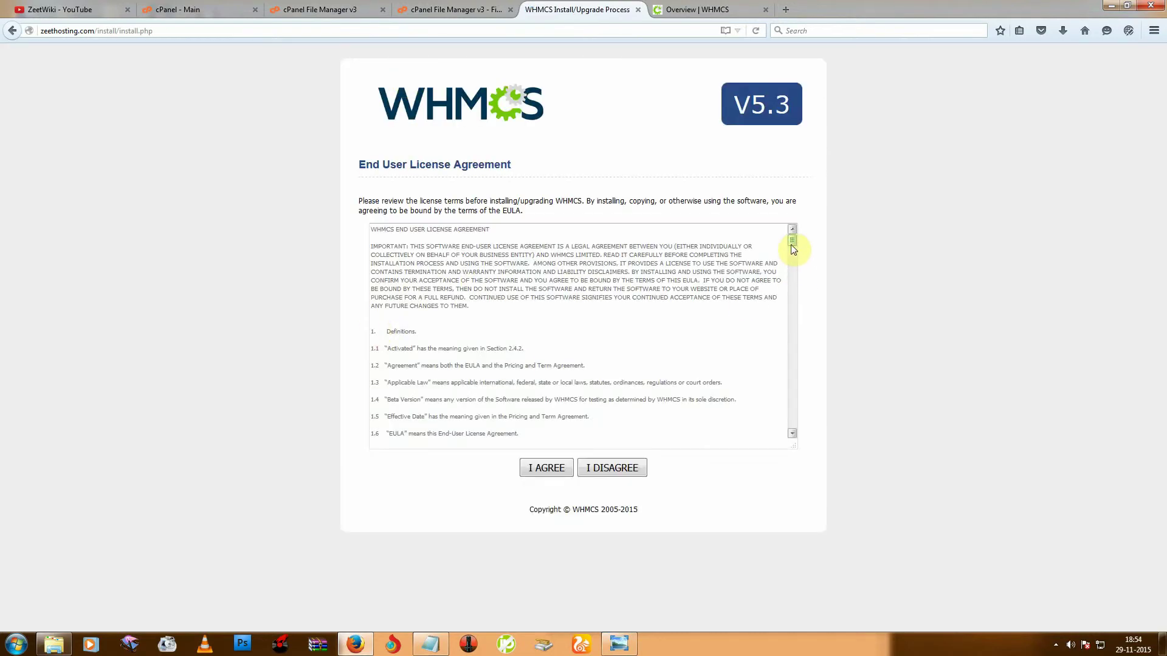
pyautogui.moveTo(385, 238); pyautogui.dragTo(792, 439)
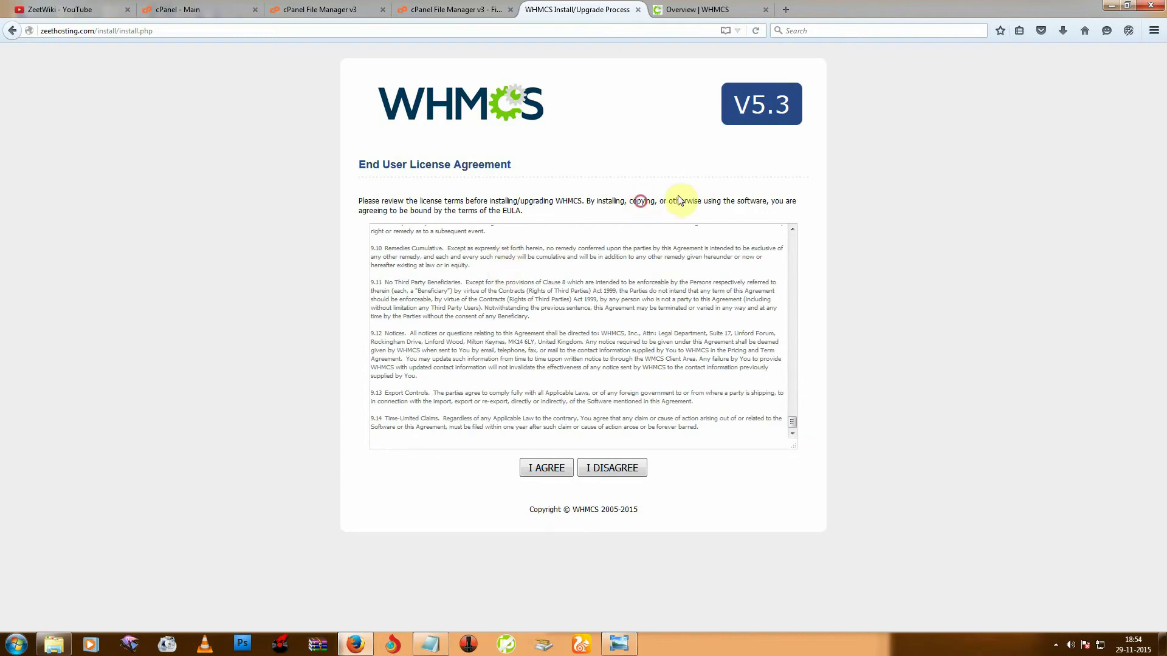
pyautogui.moveTo(641, 201); pyautogui.dragTo(711, 201)
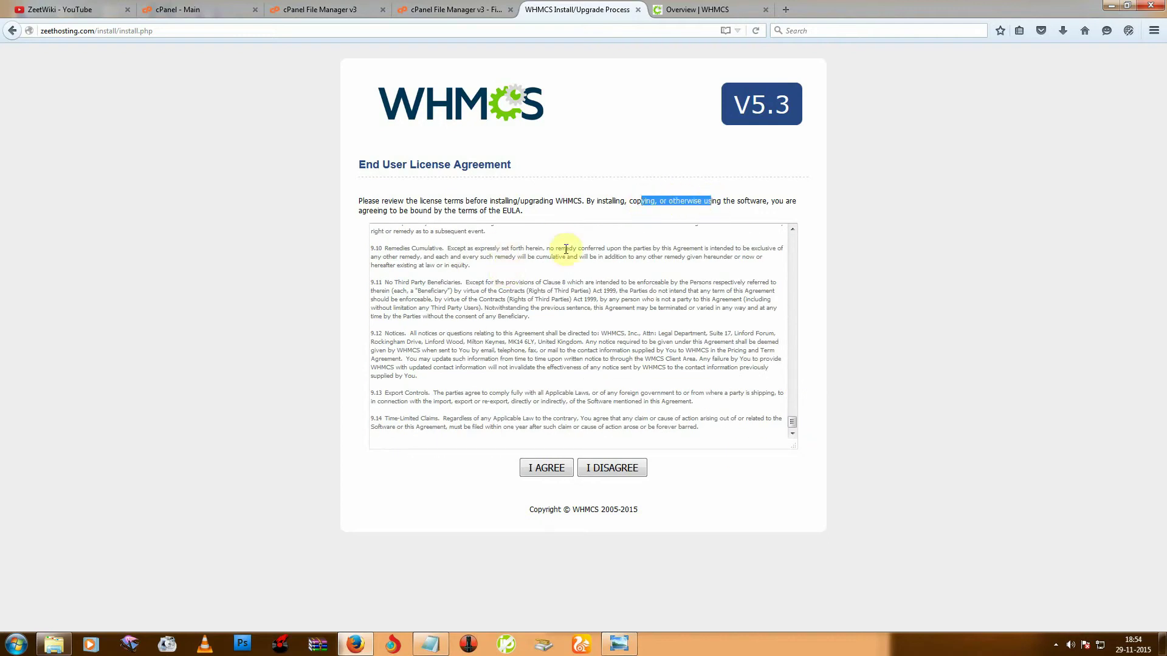
pyautogui.click(536, 473)
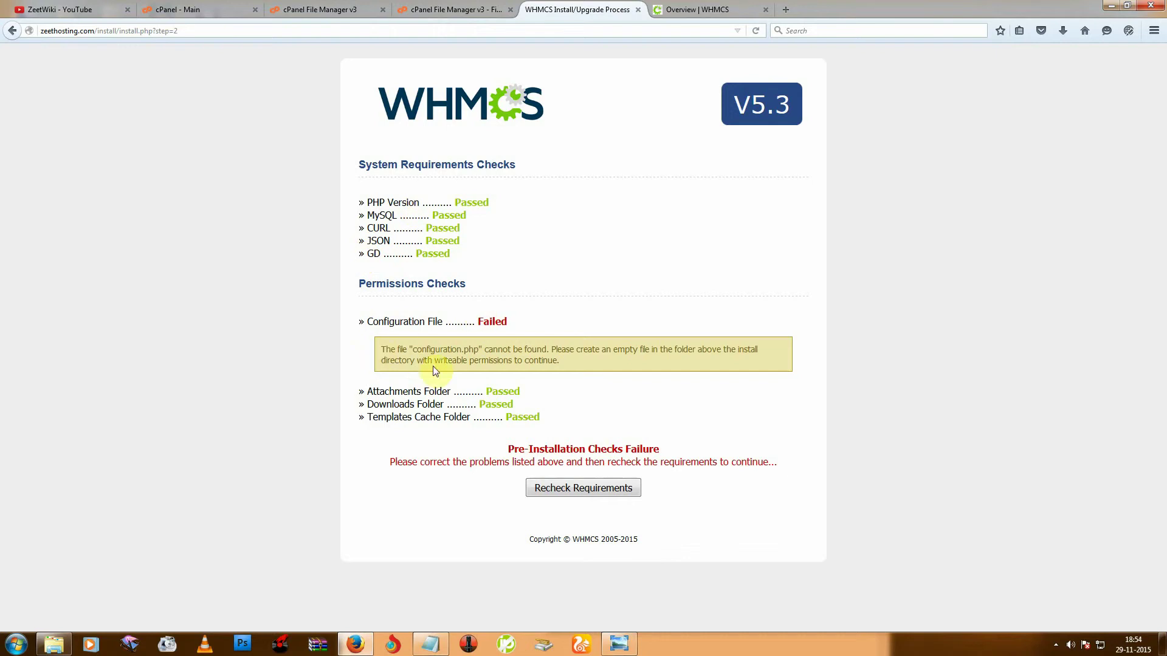
pyautogui.moveTo(365, 318); pyautogui.dragTo(443, 322)
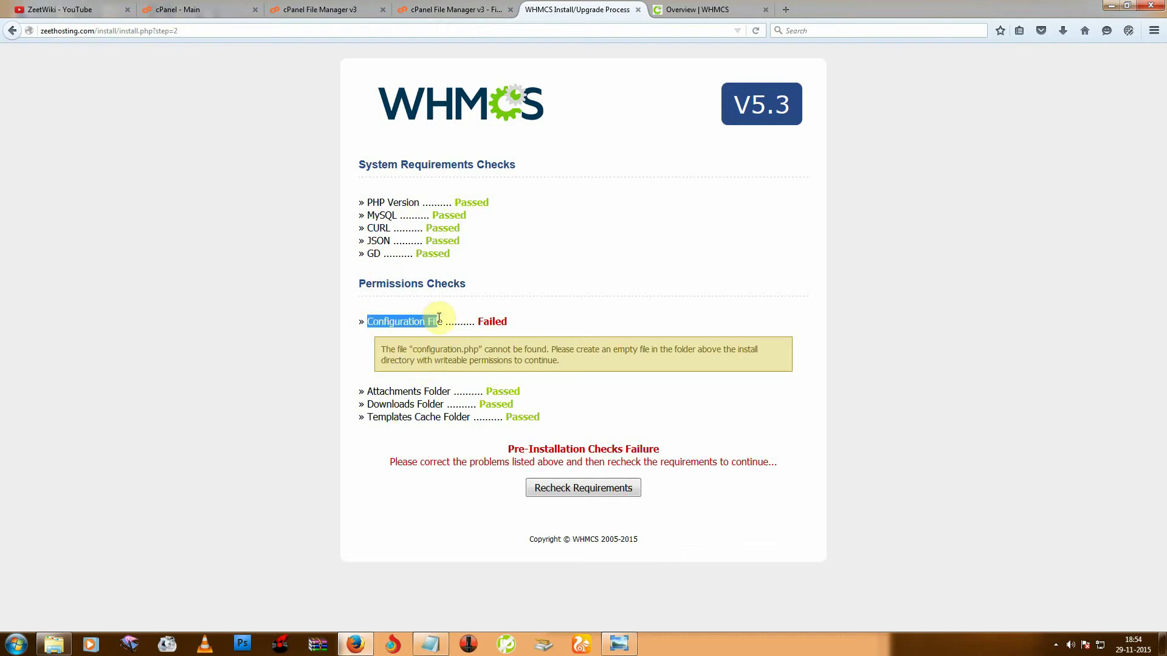
# Rename configuration.php.new to configuration.php, then rerun the installer's requirement checks.
pyautogui.click(451, 9)
pyautogui.hotkey('ctrl', 'pageup')
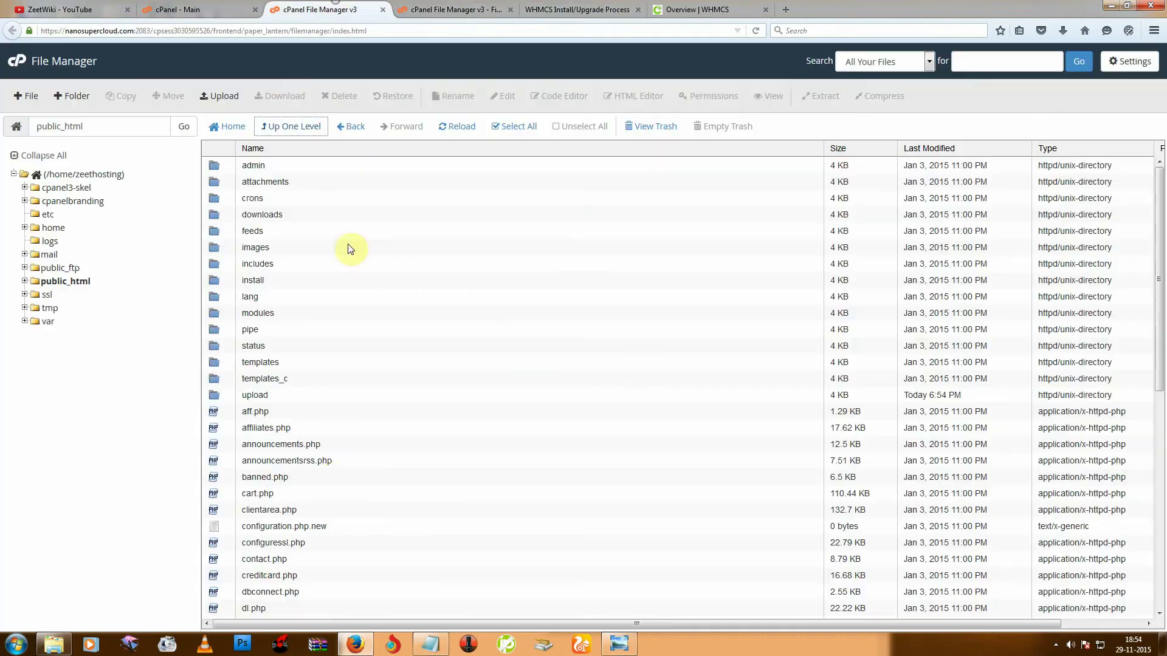
pyautogui.scroll(-1, 314, 507)
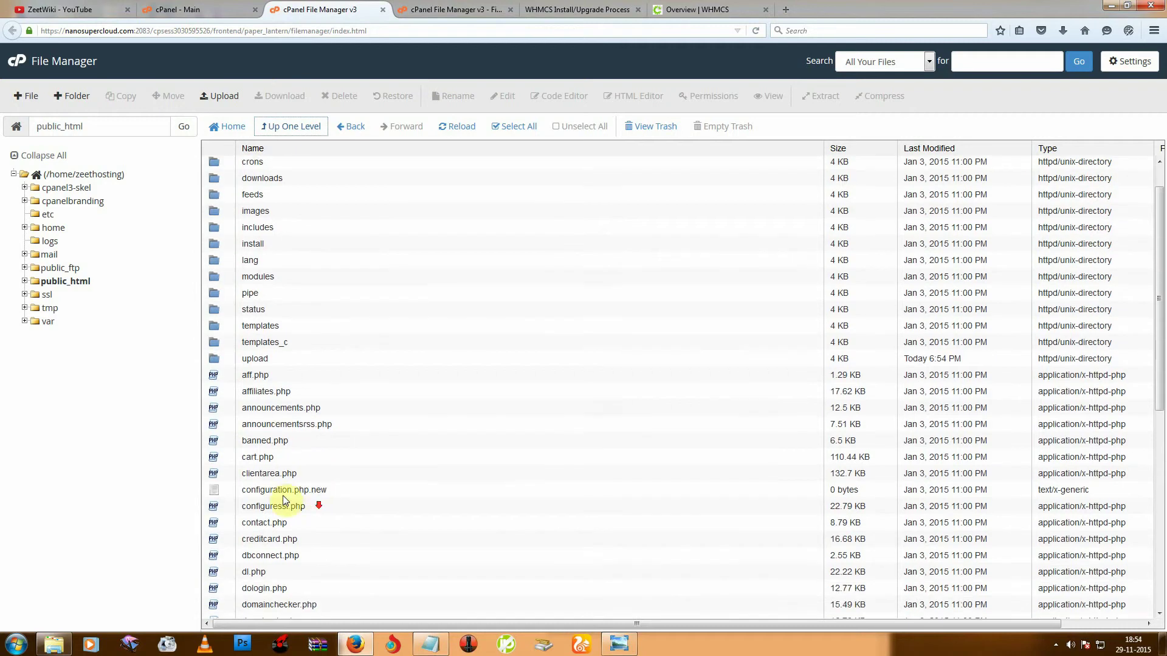
pyautogui.click(322, 493)
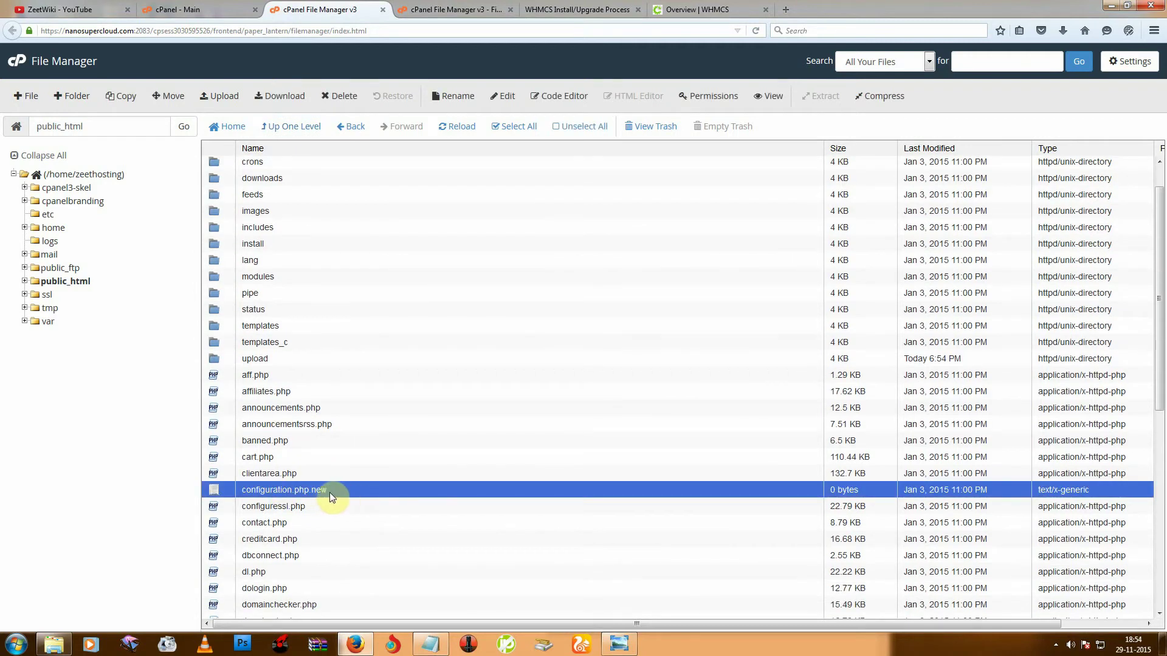
pyautogui.rightClick(356, 497)
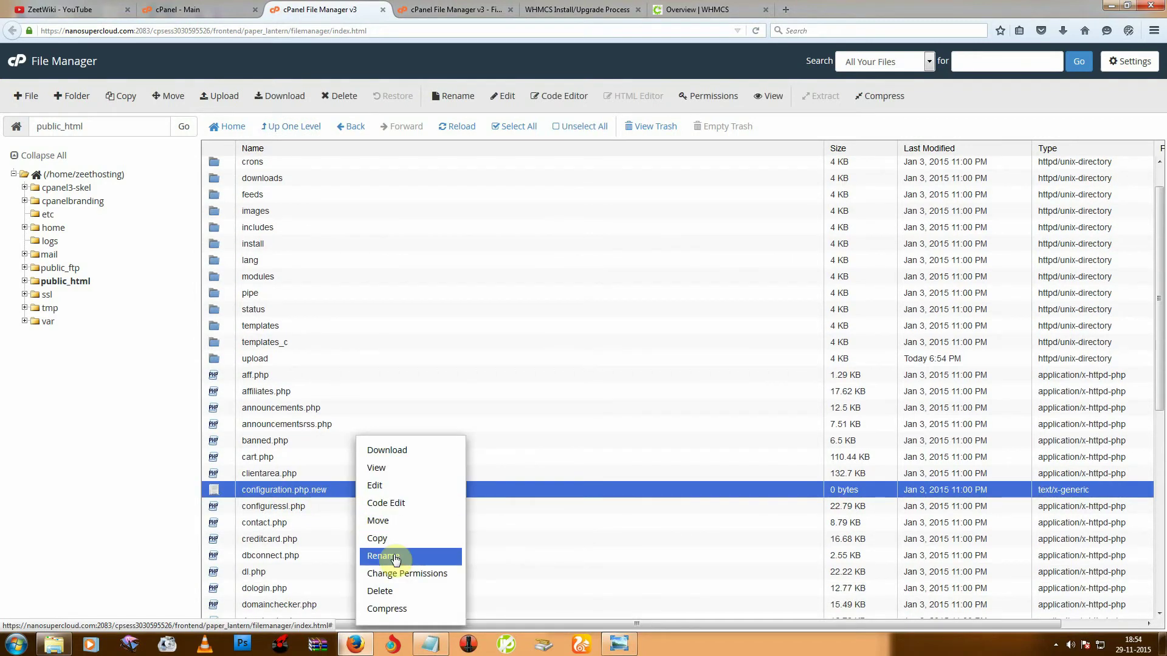
pyautogui.click(393, 554)
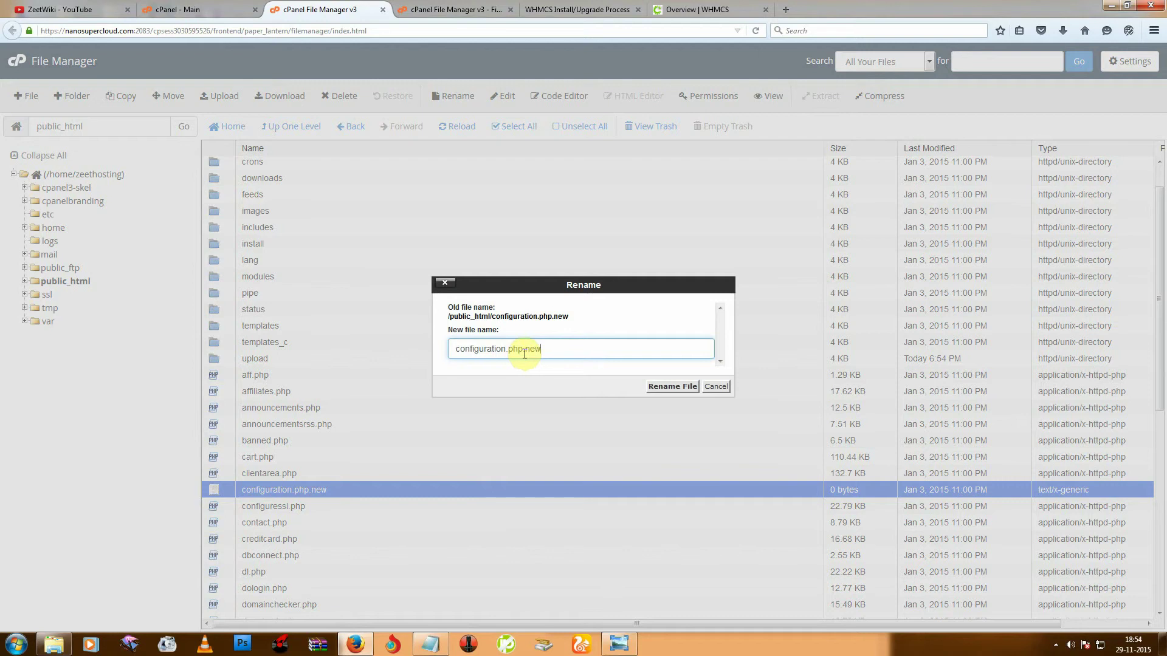
pyautogui.moveTo(524, 353); pyautogui.dragTo(589, 347)
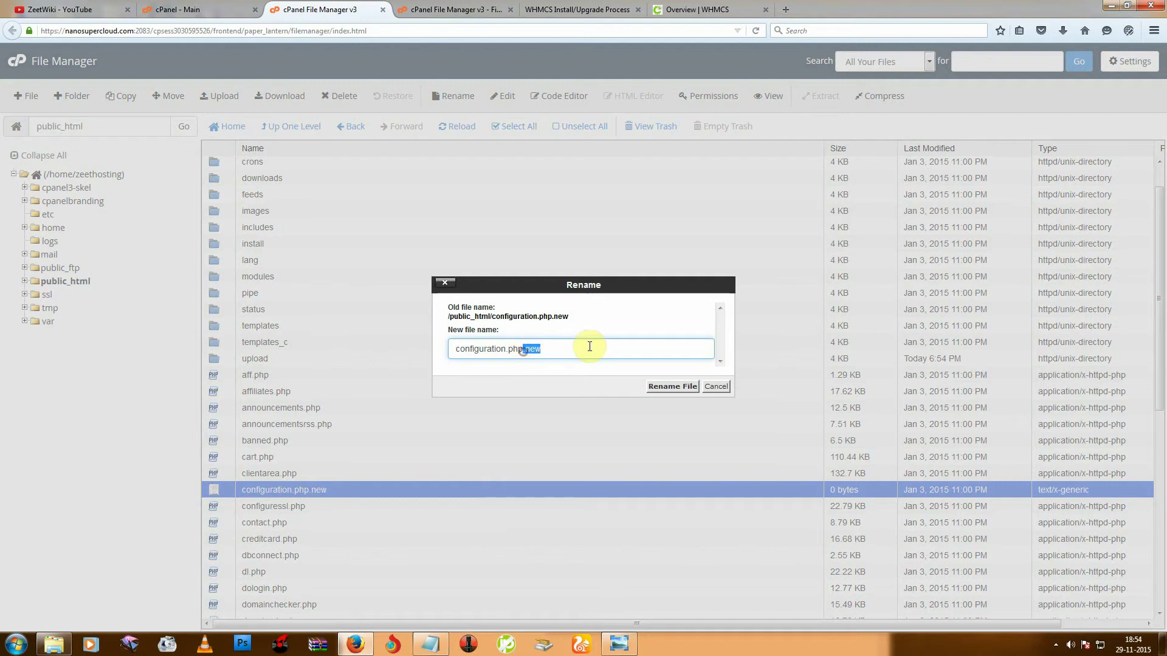
pyautogui.click(664, 387)
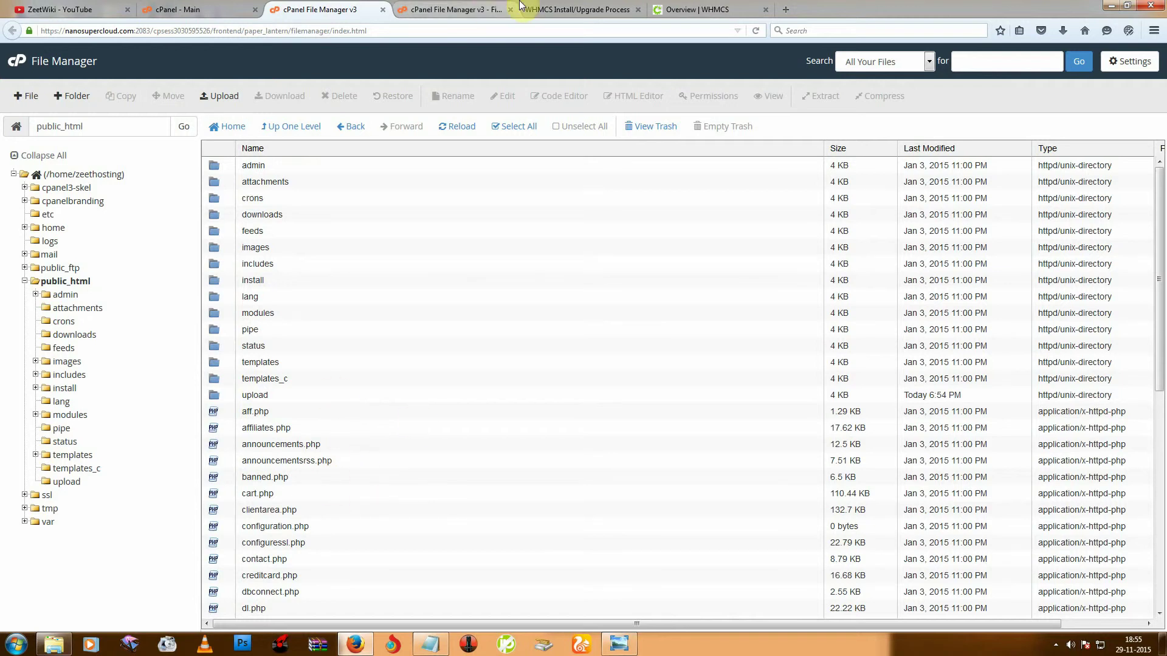
pyautogui.click(598, 7)
pyautogui.click(588, 490)
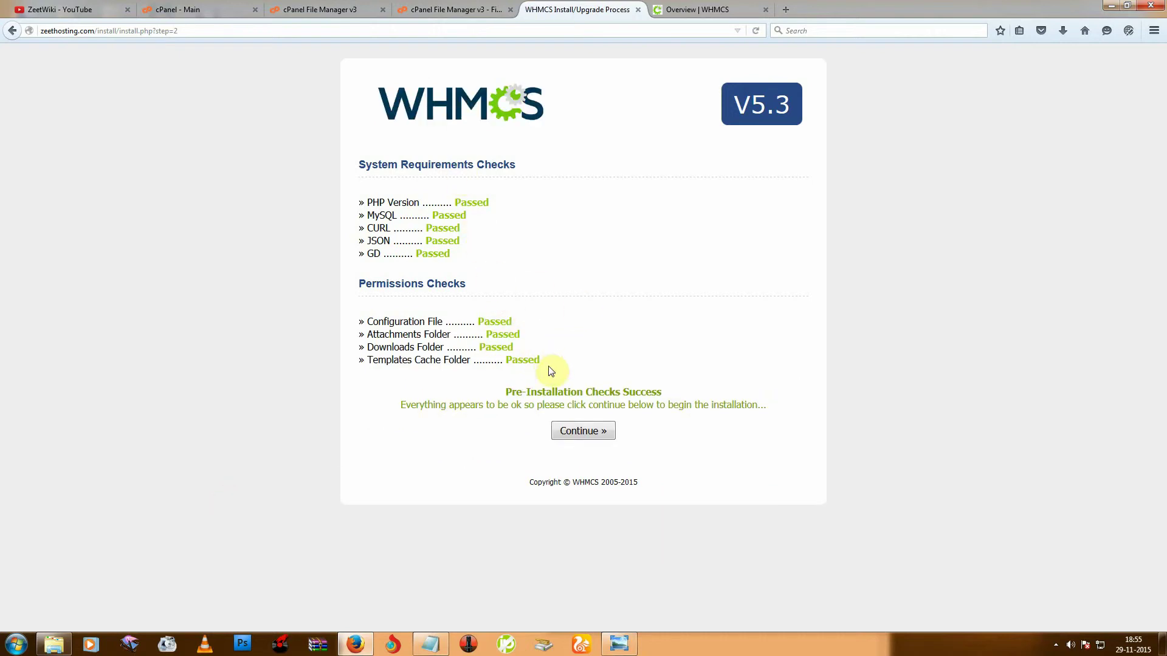
# Continue past the passed checks to the License Key step and view the WHMCS members page.
pyautogui.moveTo(443, 202); pyautogui.dragTo(520, 218)
pyautogui.click(573, 429)
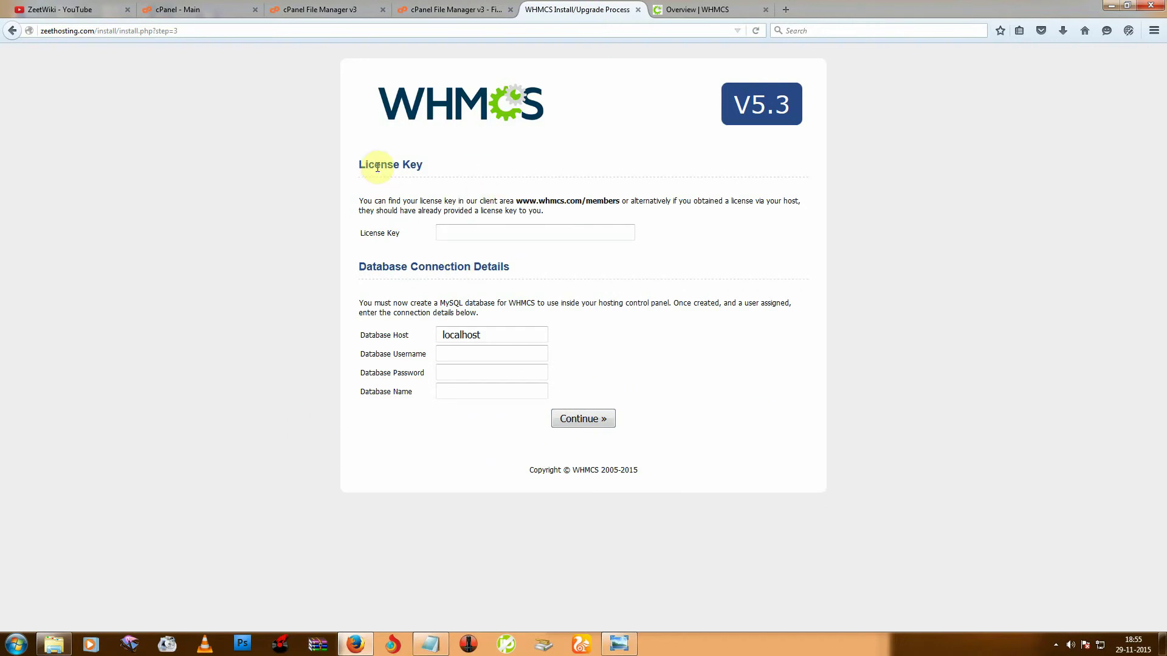
pyautogui.moveTo(355, 164); pyautogui.dragTo(443, 172)
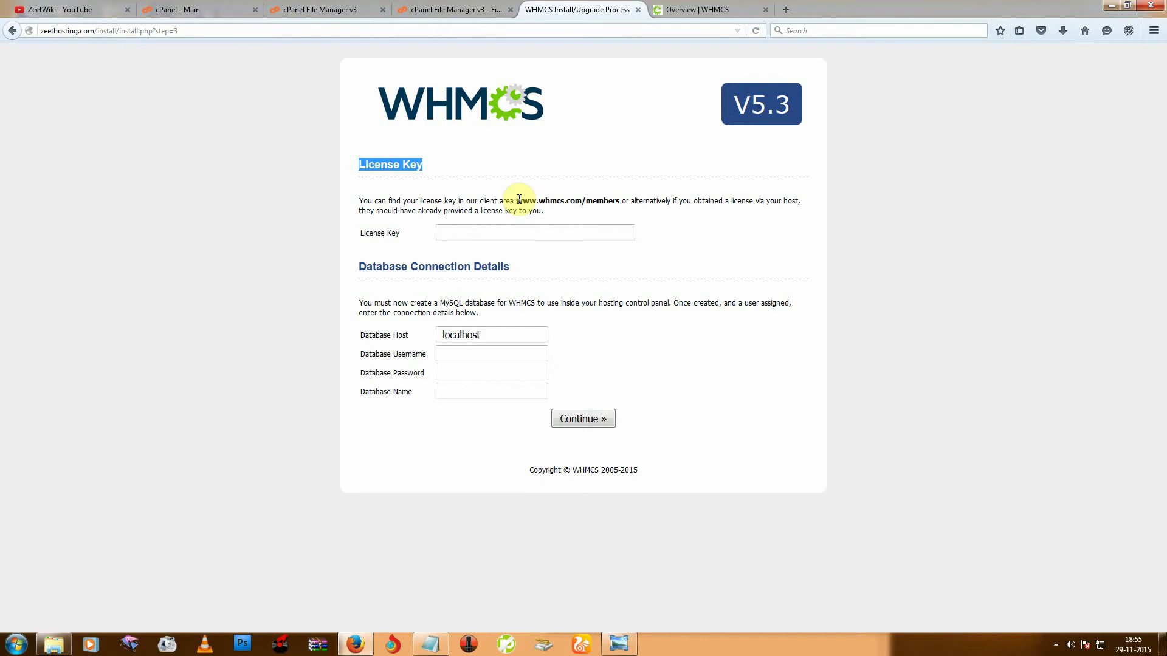
pyautogui.moveTo(516, 200); pyautogui.dragTo(619, 201)
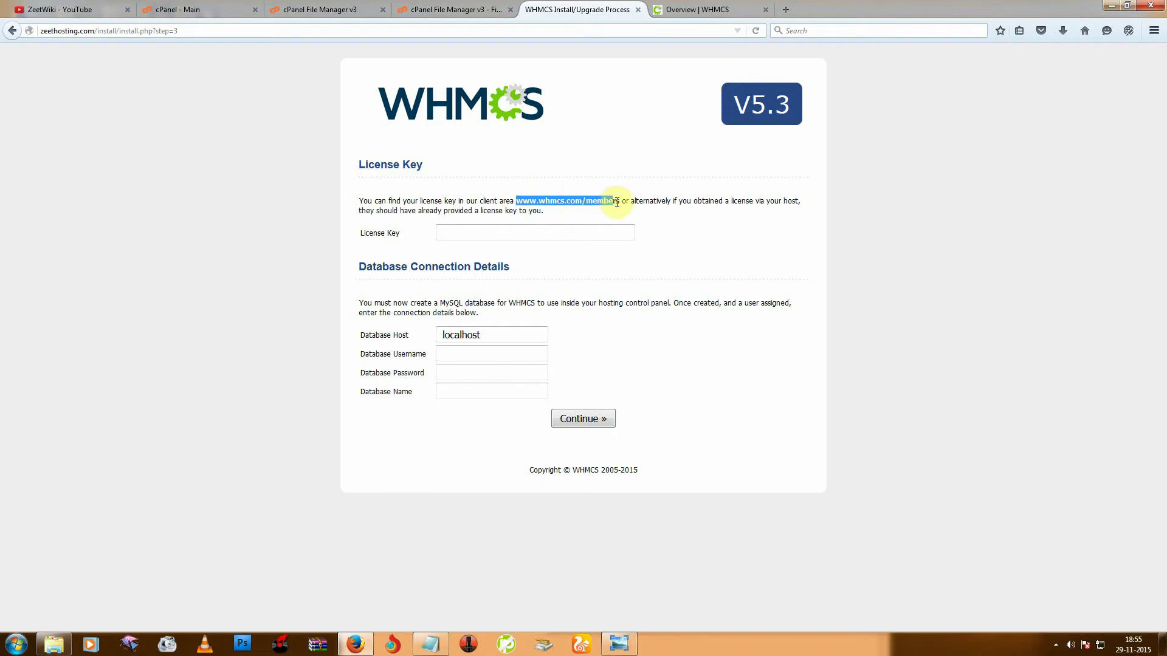
pyautogui.click(699, 9)
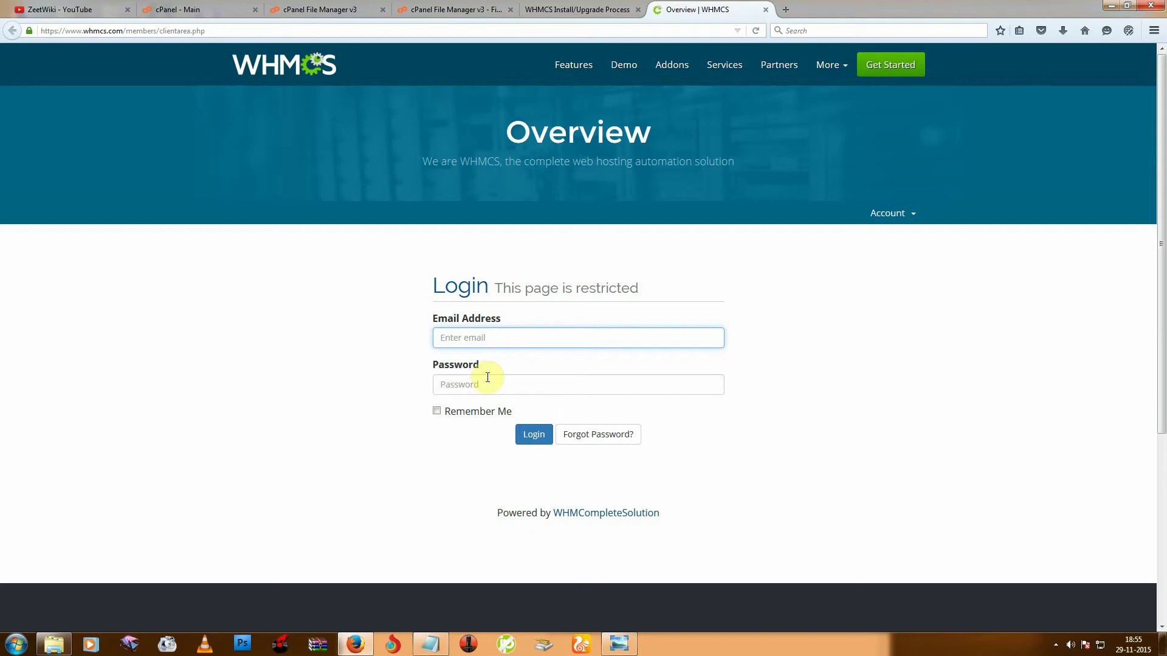
pyautogui.click(626, 8)
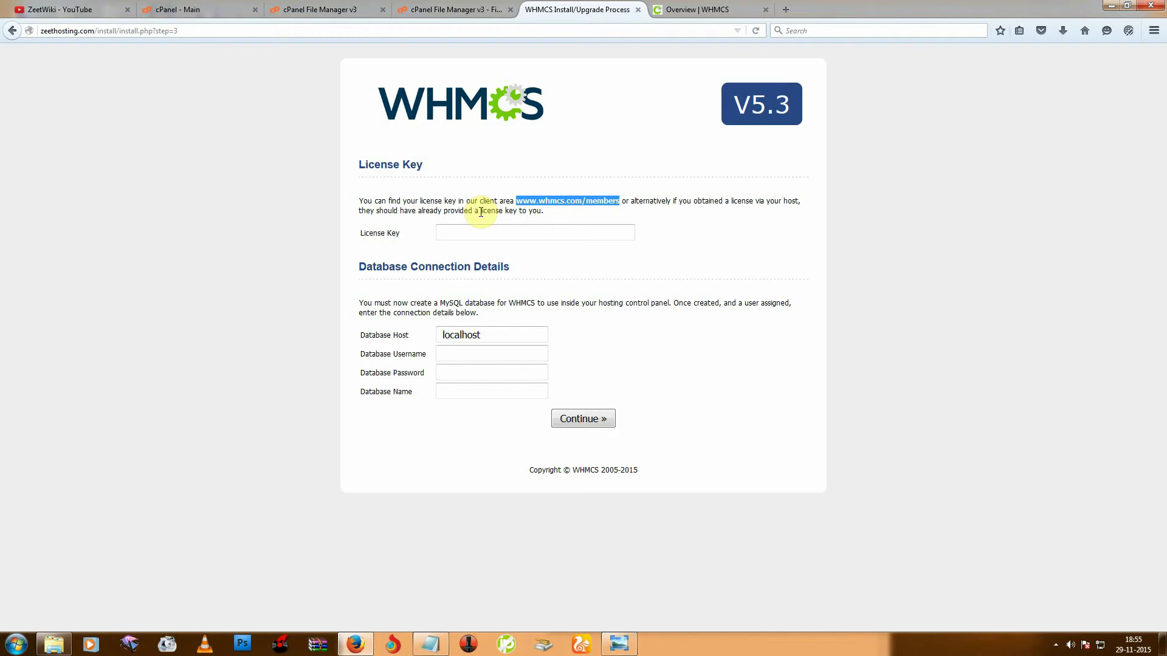
# Review the License Key field and Database Connection Details section of the installer form.
pyautogui.moveTo(479, 208); pyautogui.dragTo(568, 216)
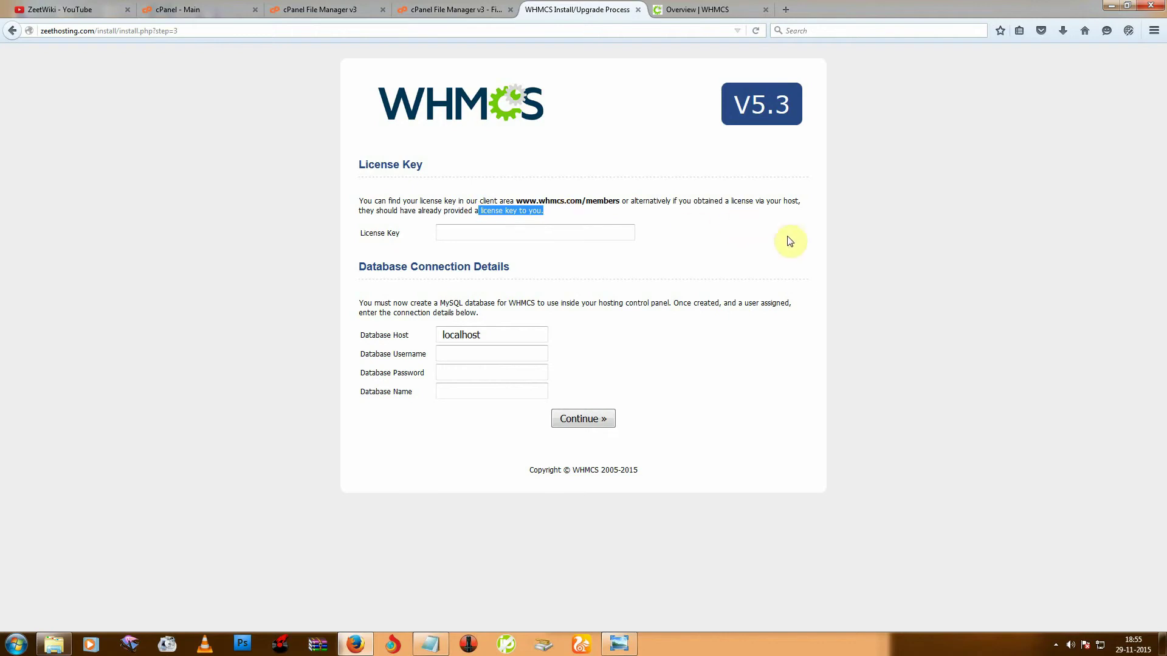
pyautogui.click(639, 246)
pyautogui.click(566, 236)
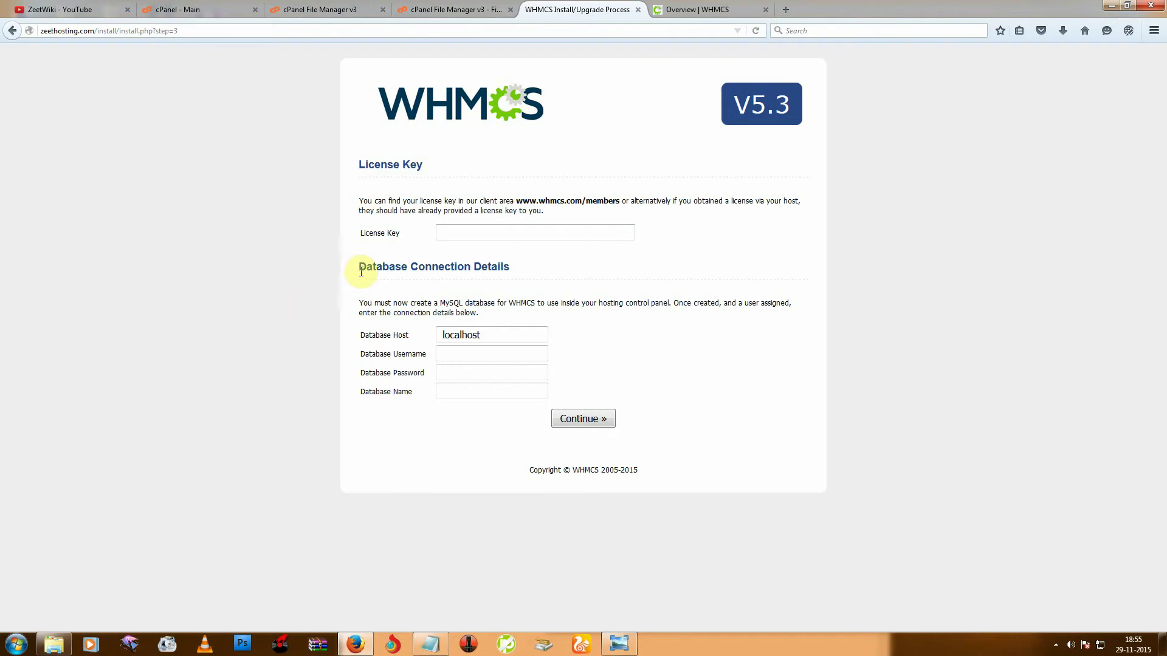
pyautogui.moveTo(359, 268); pyautogui.dragTo(516, 264)
pyautogui.click(512, 297)
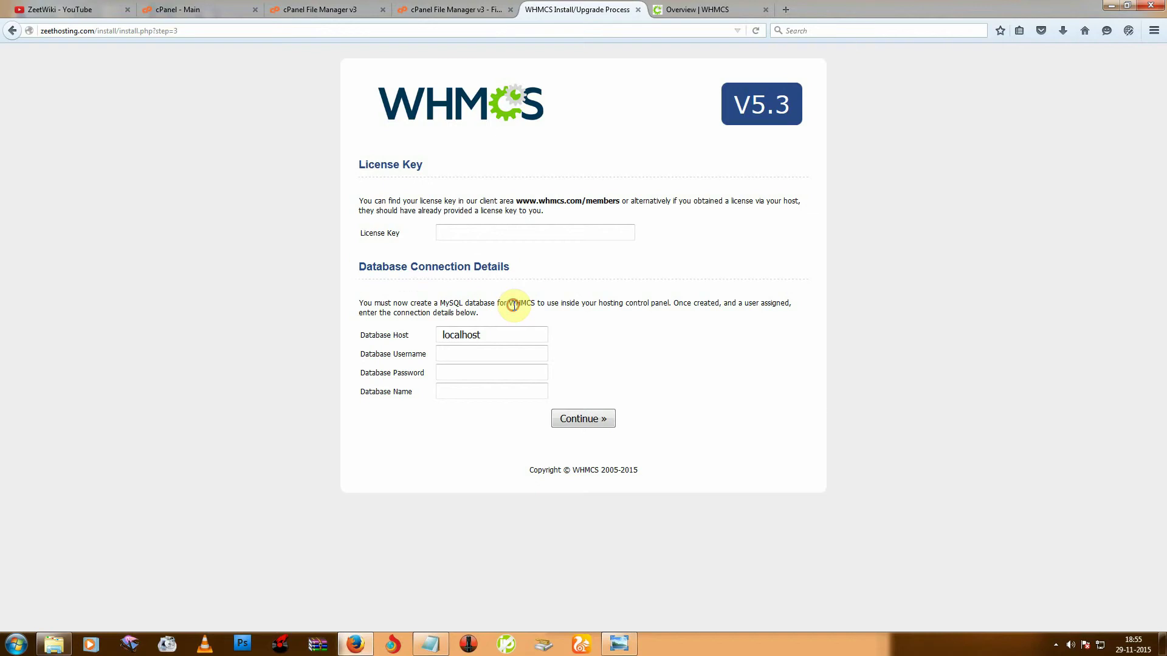
pyautogui.click(216, 7)
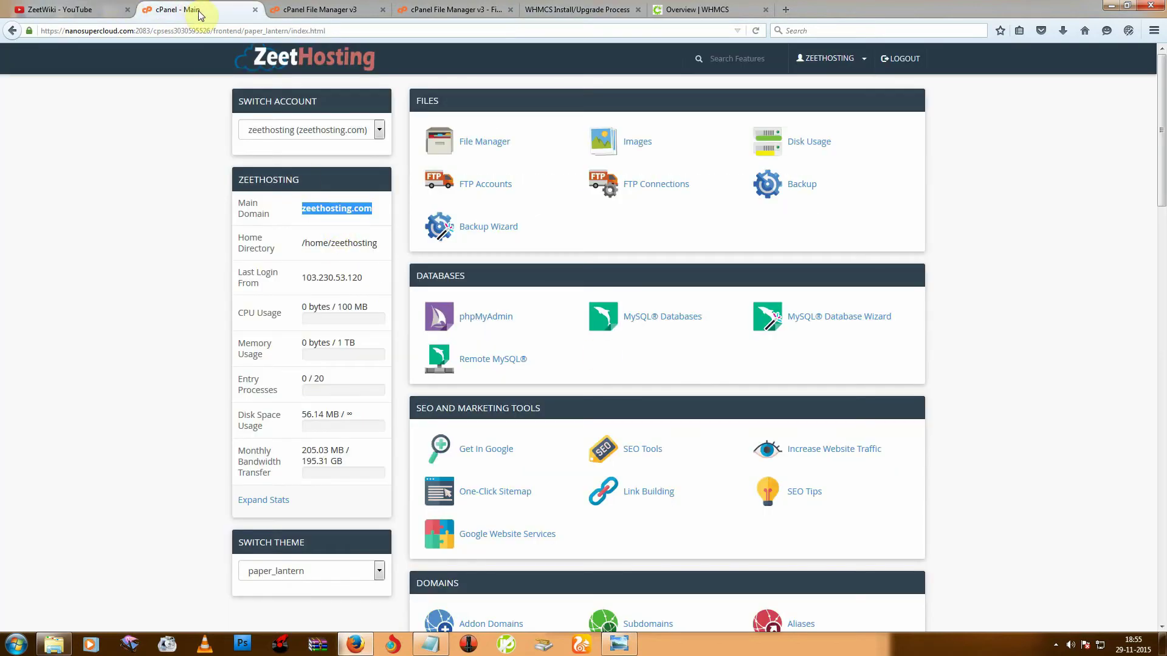
# Open MySQL Databases in a new tab and create database 'one' (zeethost_one).
pyautogui.rightClick(649, 327)
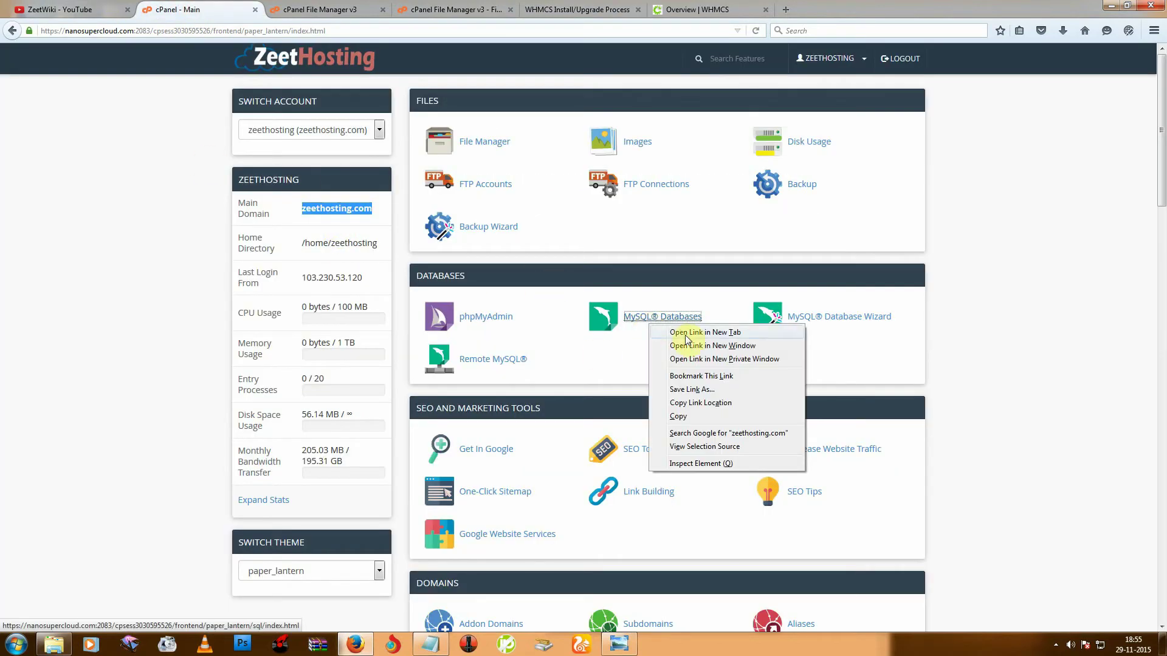
pyautogui.click(648, 331)
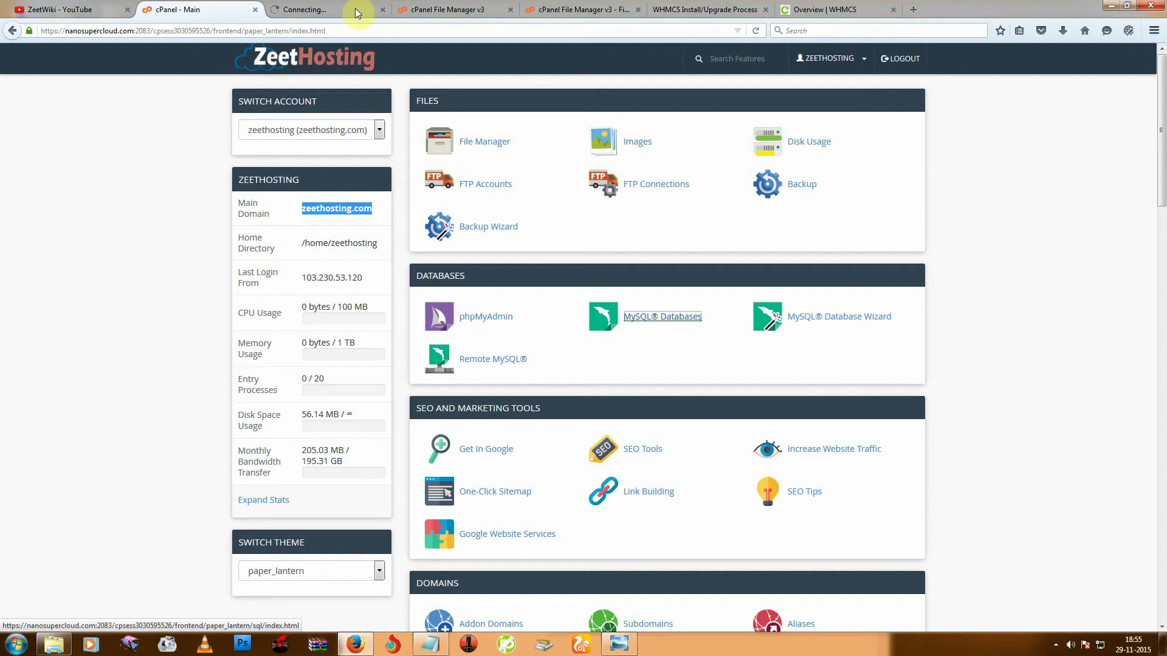
pyautogui.hotkey('ctrl', 'Tab')
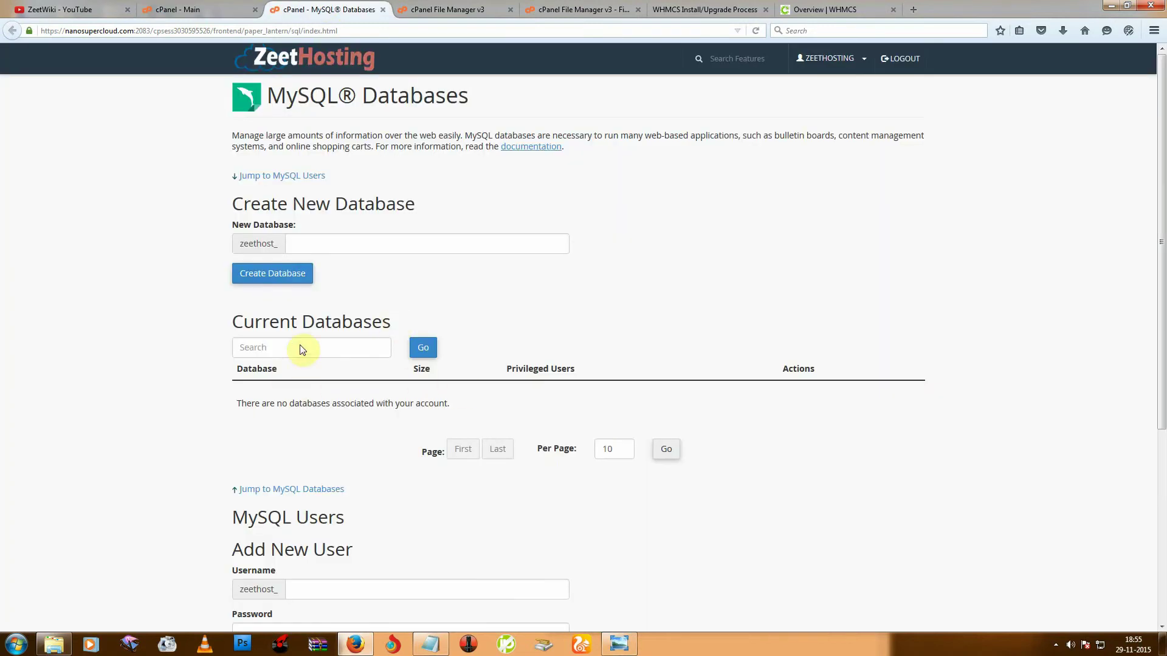
pyautogui.click(318, 245)
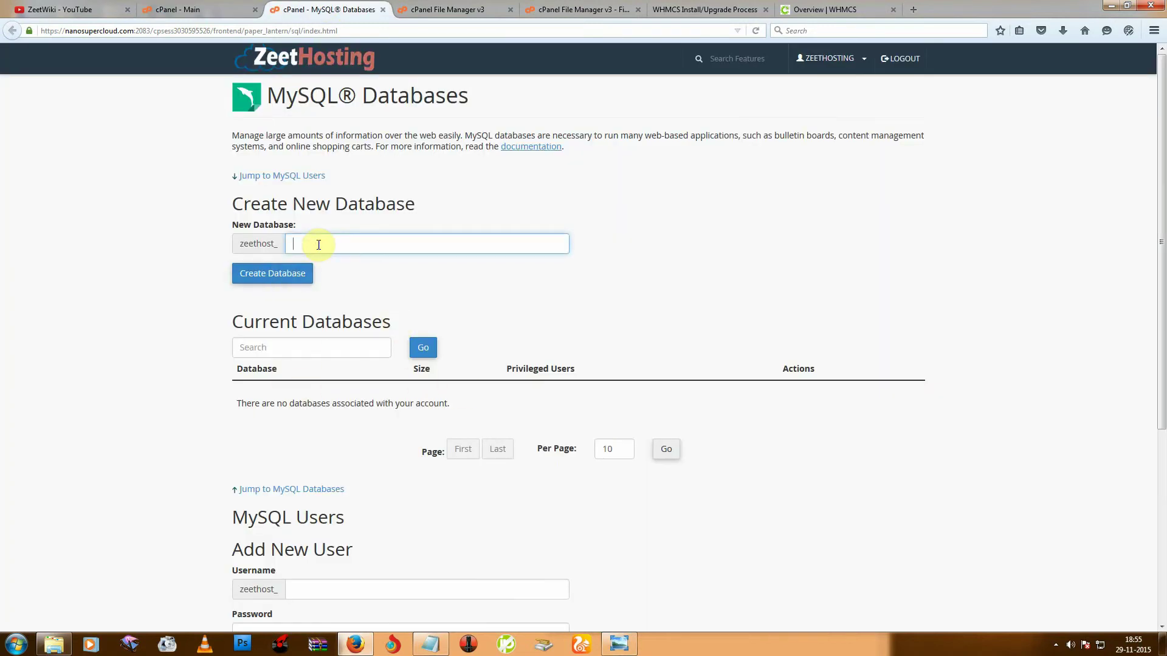
pyautogui.write('one')
pyautogui.click(259, 276)
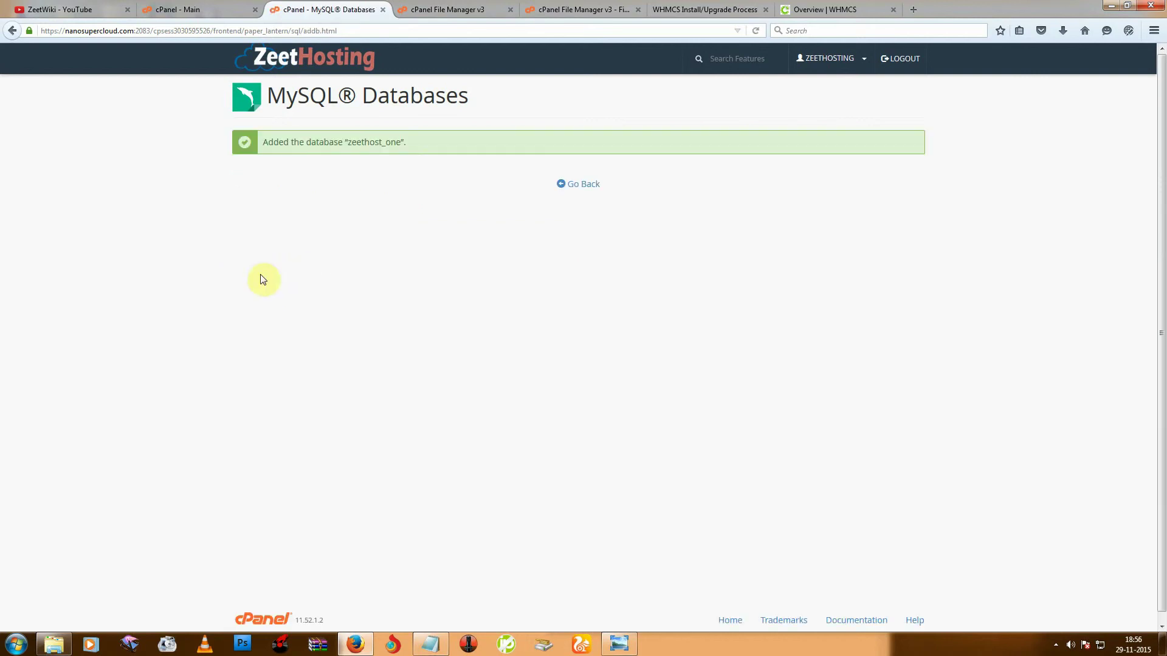
pyautogui.click(576, 184)
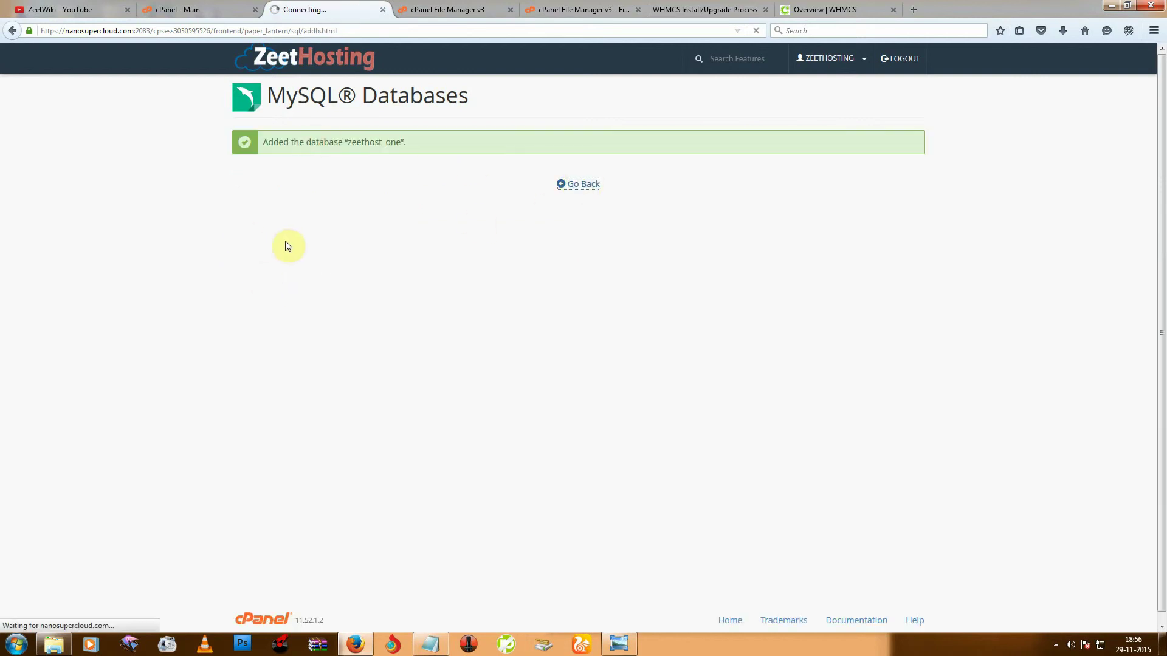
# Create MySQL user 'one' with a generated, copied strong password.
pyautogui.scroll(-8, 300, 262)
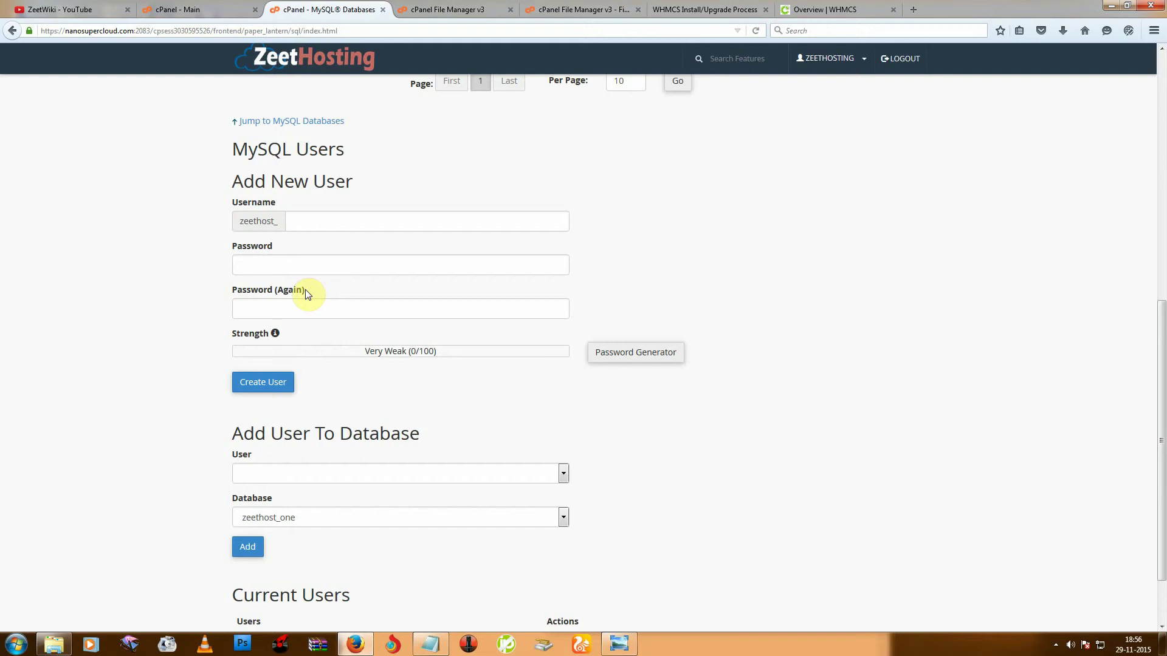
pyautogui.click(317, 215)
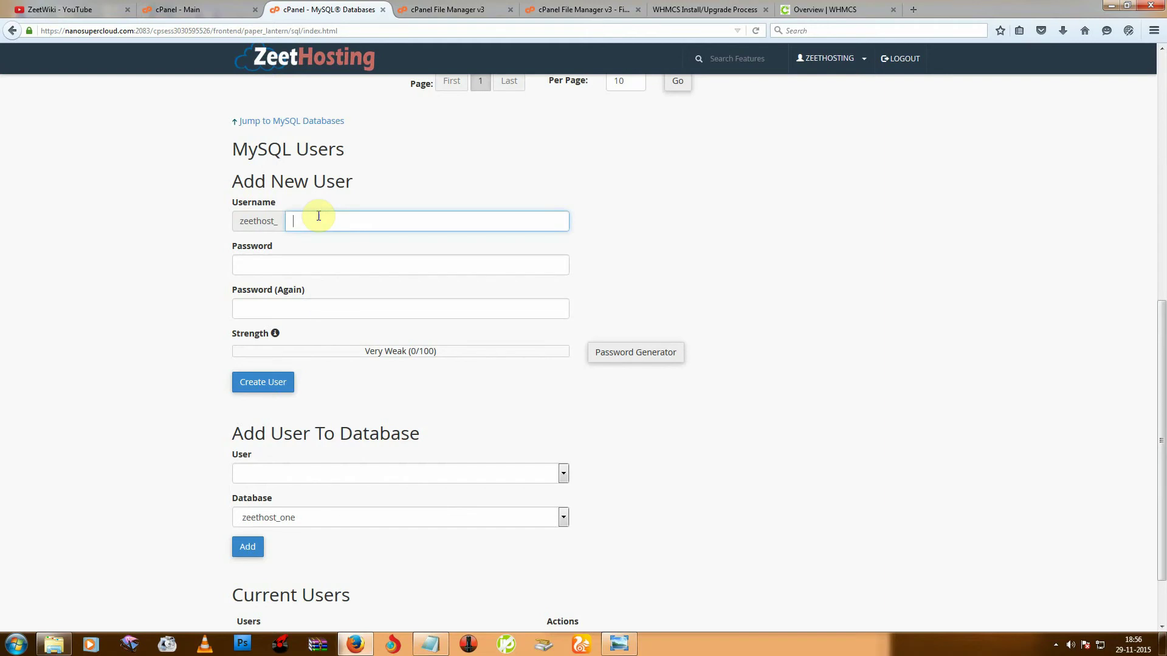
pyautogui.write('one')
pyautogui.scroll(5, 316, 216)
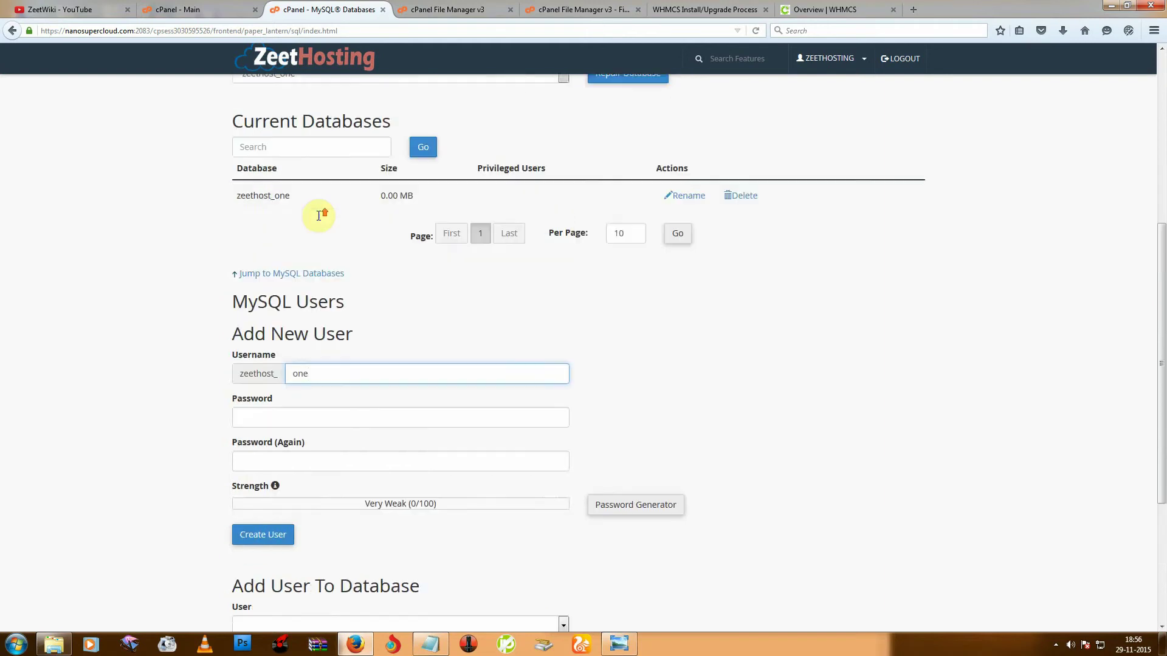
pyautogui.scroll(-5, 458, 357)
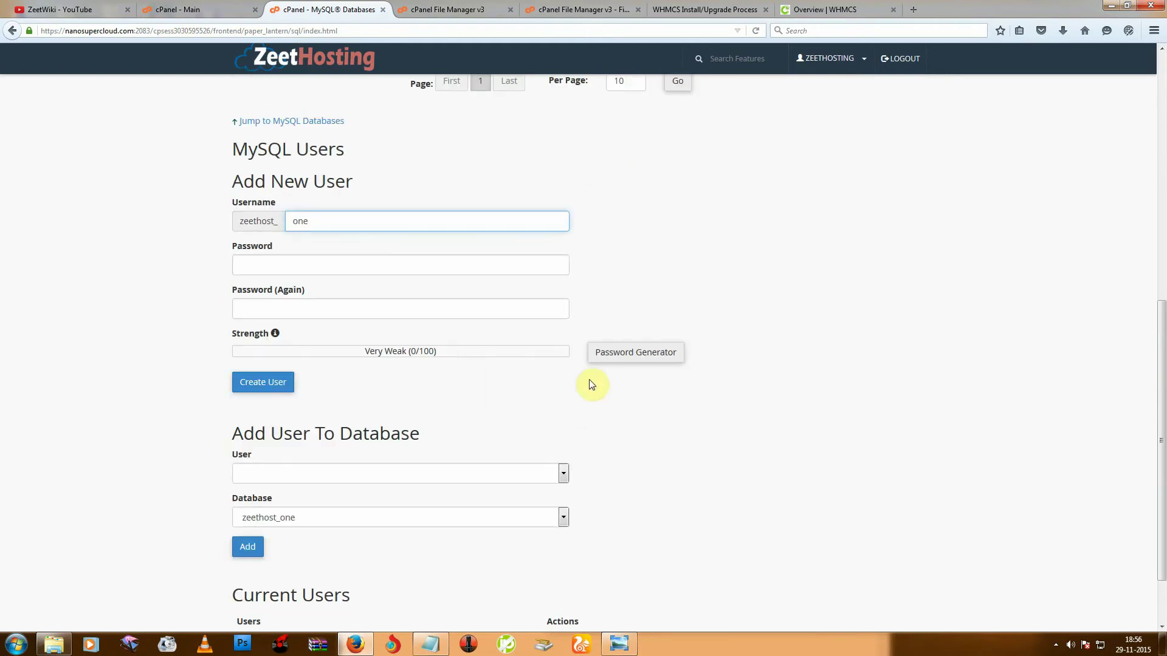
pyautogui.click(613, 357)
pyautogui.moveTo(559, 296); pyautogui.dragTo(429, 296)
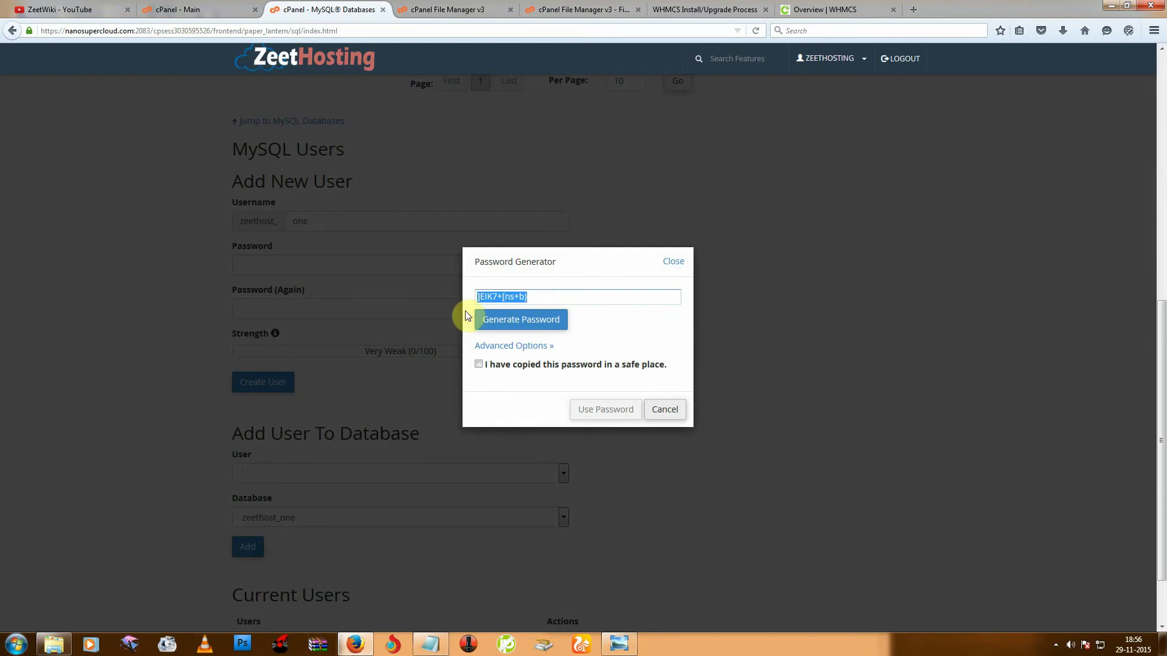
pyautogui.rightClick(510, 298)
pyautogui.click(547, 341)
pyautogui.click(479, 364)
pyautogui.click(593, 409)
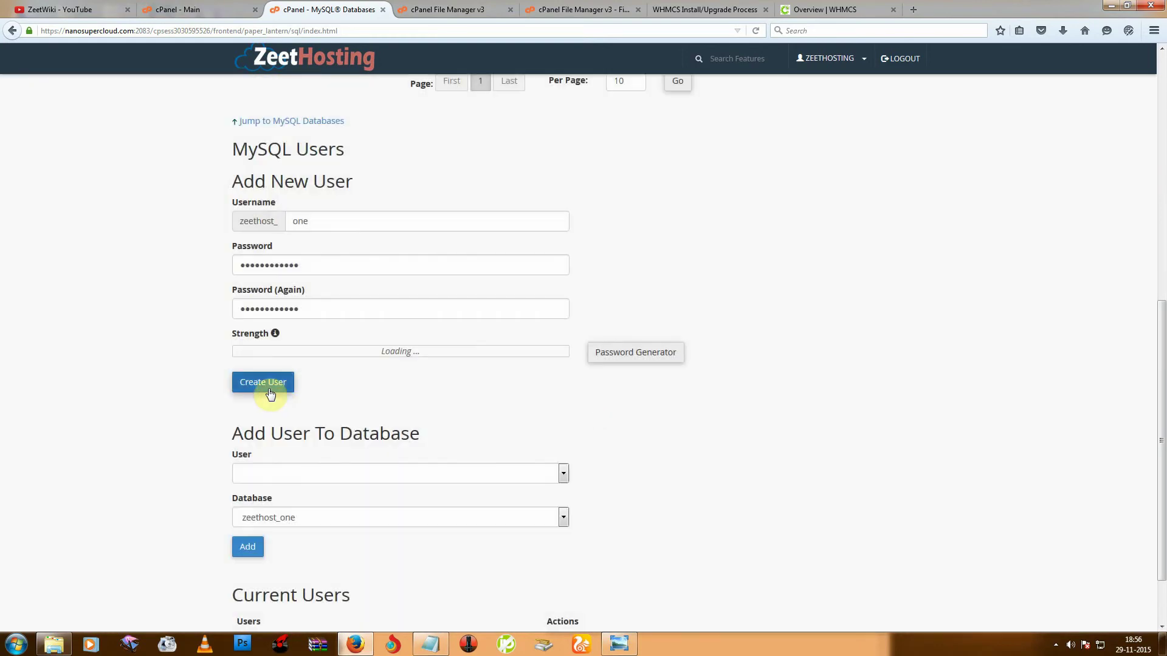
pyautogui.click(269, 390)
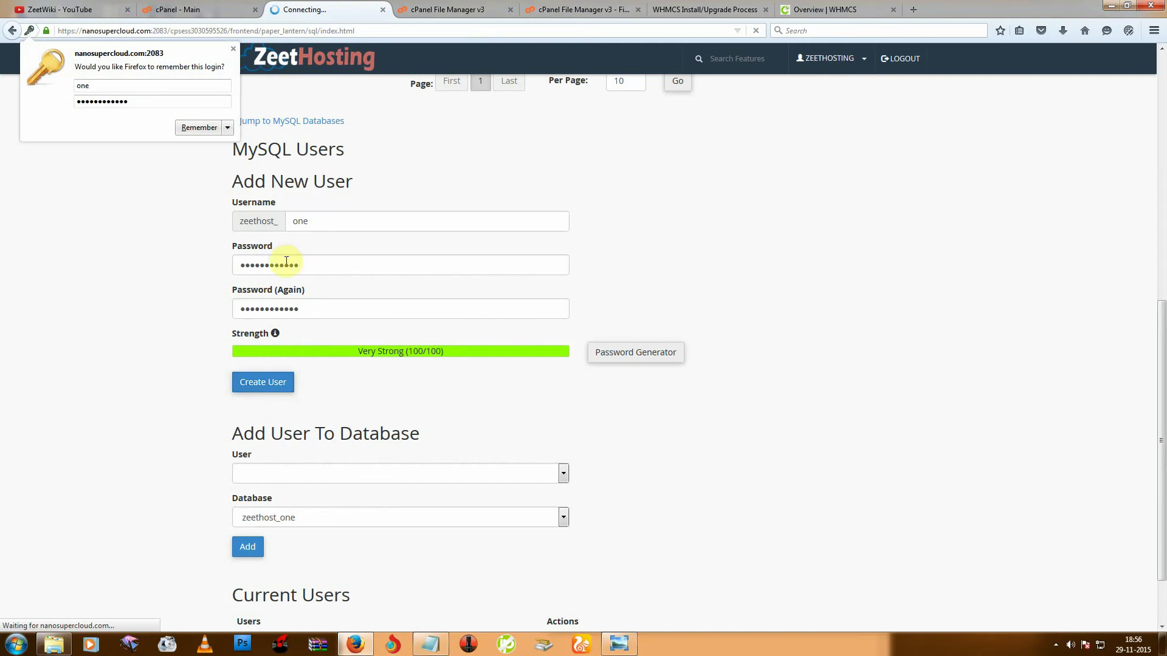
# Paste the new password into the notes to store it.
pyautogui.click(430, 644)
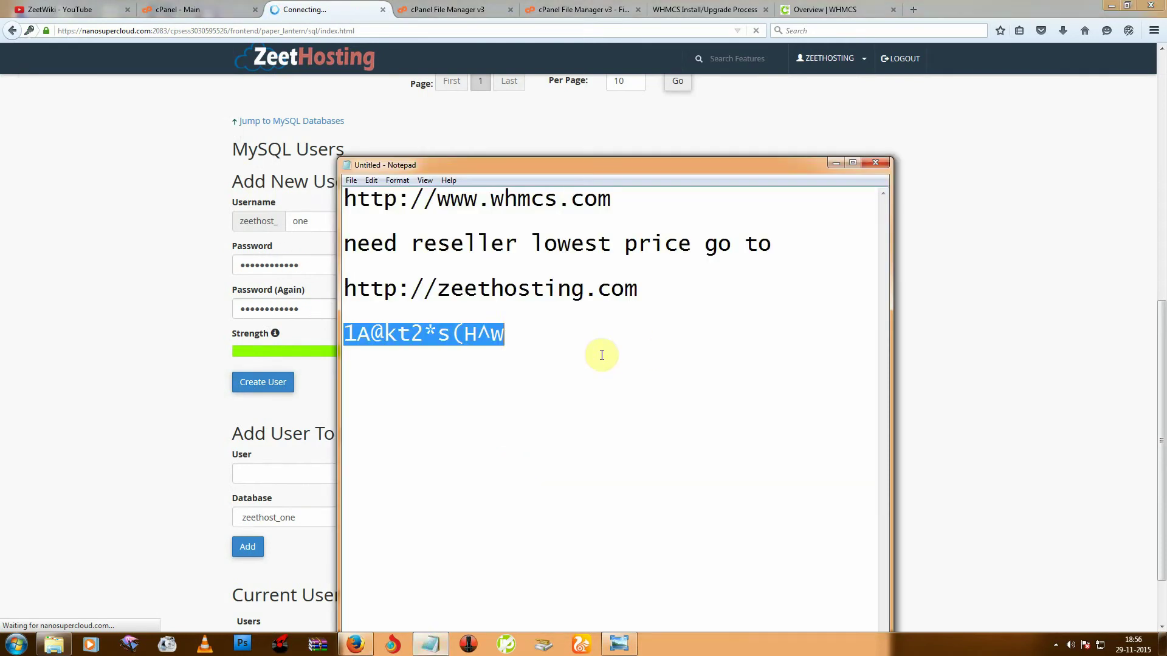
pyautogui.rightClick(531, 345)
pyautogui.click(561, 398)
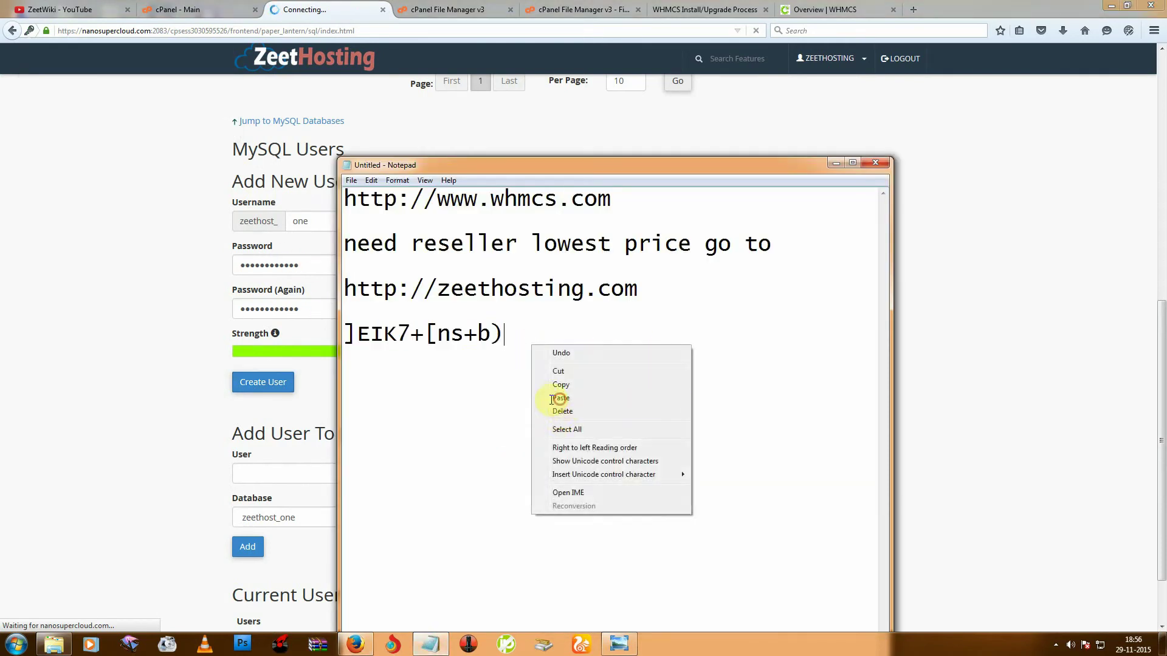
pyautogui.click(1084, 326)
# Paste the generated password into the installer's Database Password field.
pyautogui.click(739, 11)
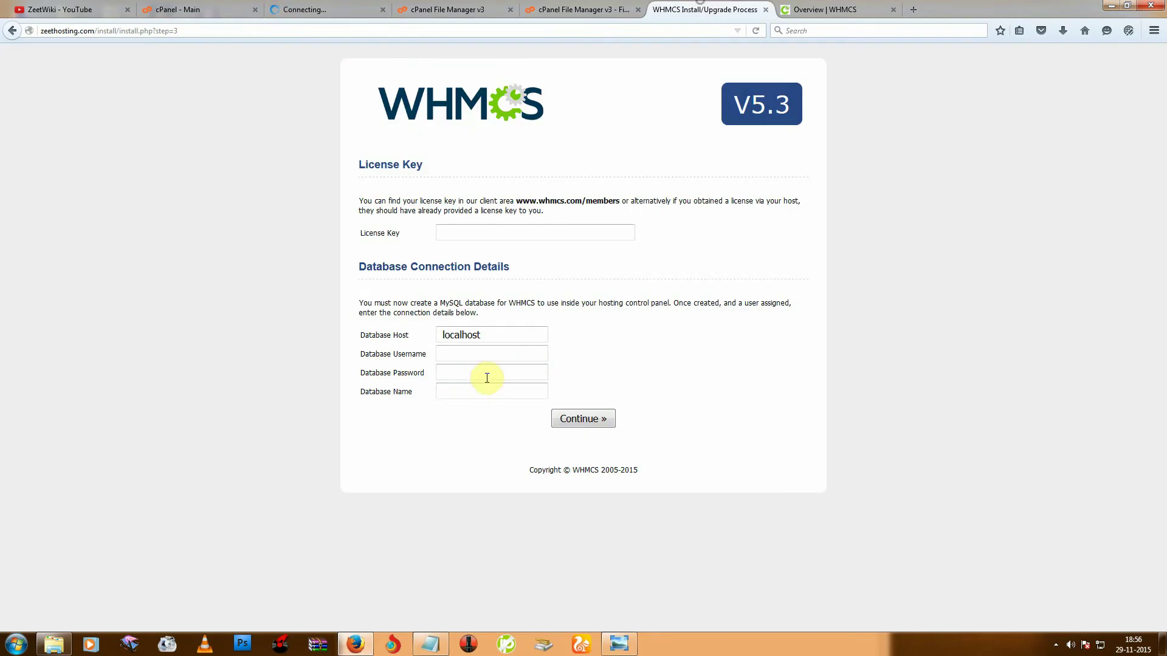
pyautogui.rightClick(451, 375)
pyautogui.click(481, 429)
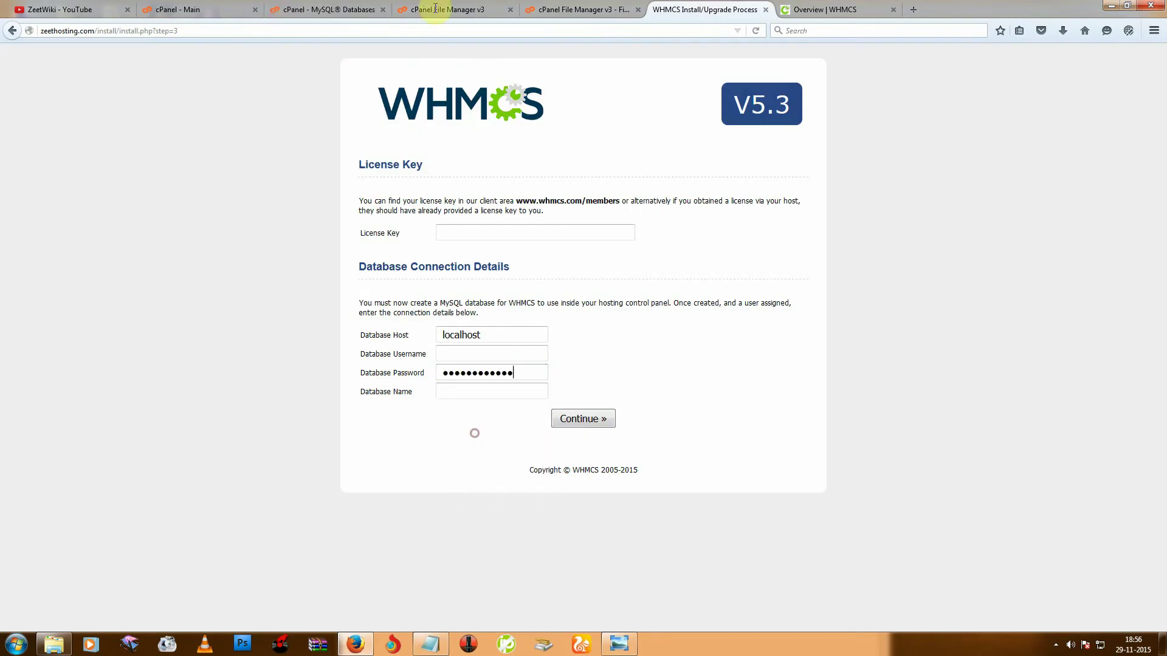
pyautogui.click(329, 10)
pyautogui.click(594, 185)
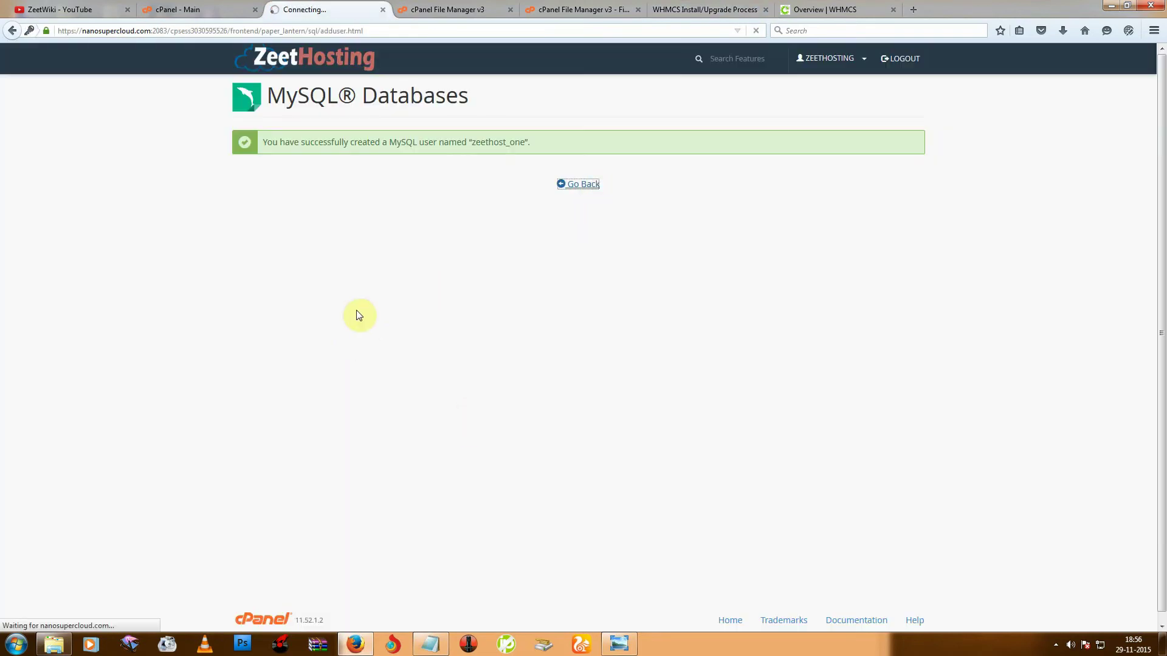
# Add user zeethost_one to database zeethost_one with ALL PRIVILEGES and save.
pyautogui.scroll(-8, 357, 310)
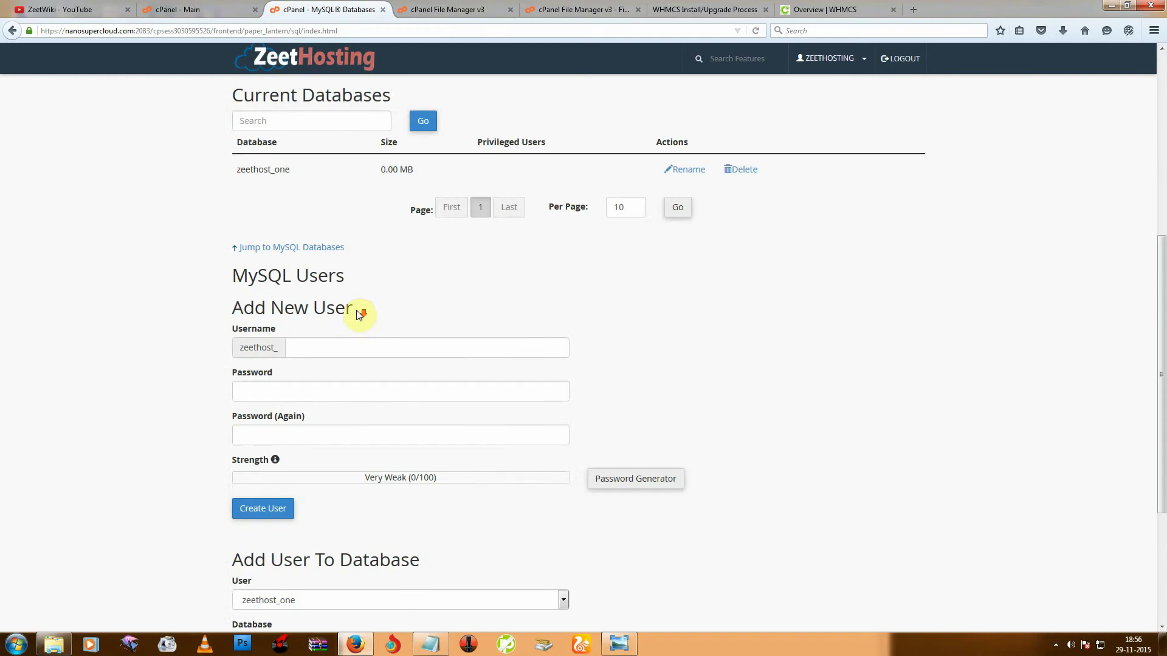
pyautogui.scroll(-3, 359, 307)
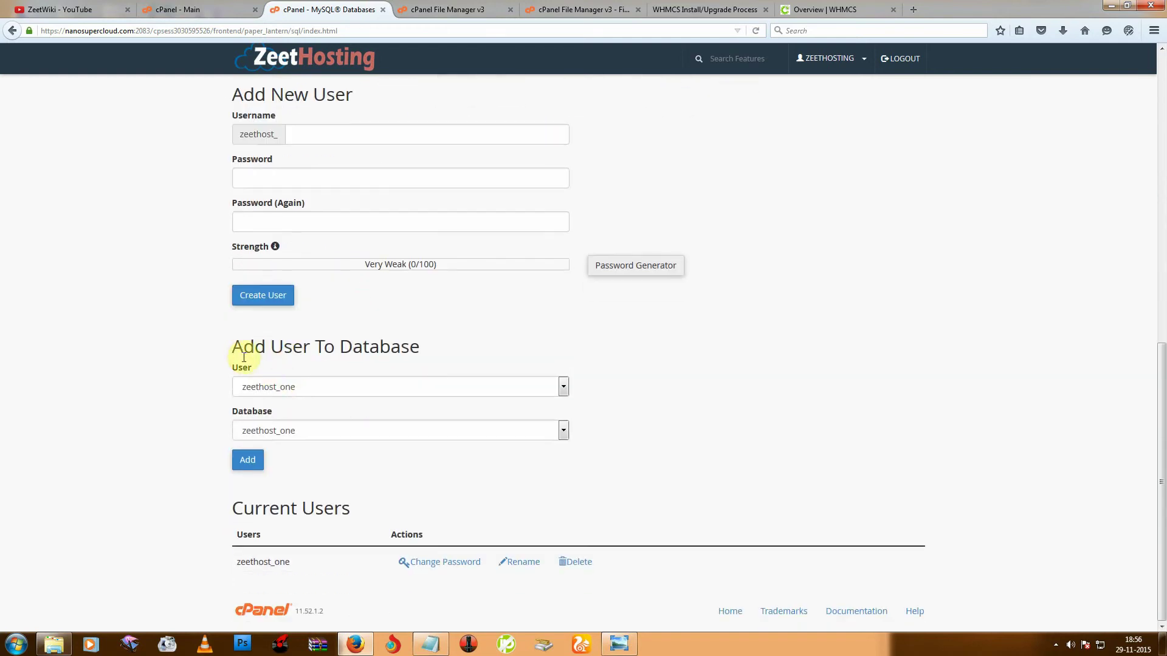
pyautogui.moveTo(239, 348); pyautogui.dragTo(441, 348)
pyautogui.click(244, 460)
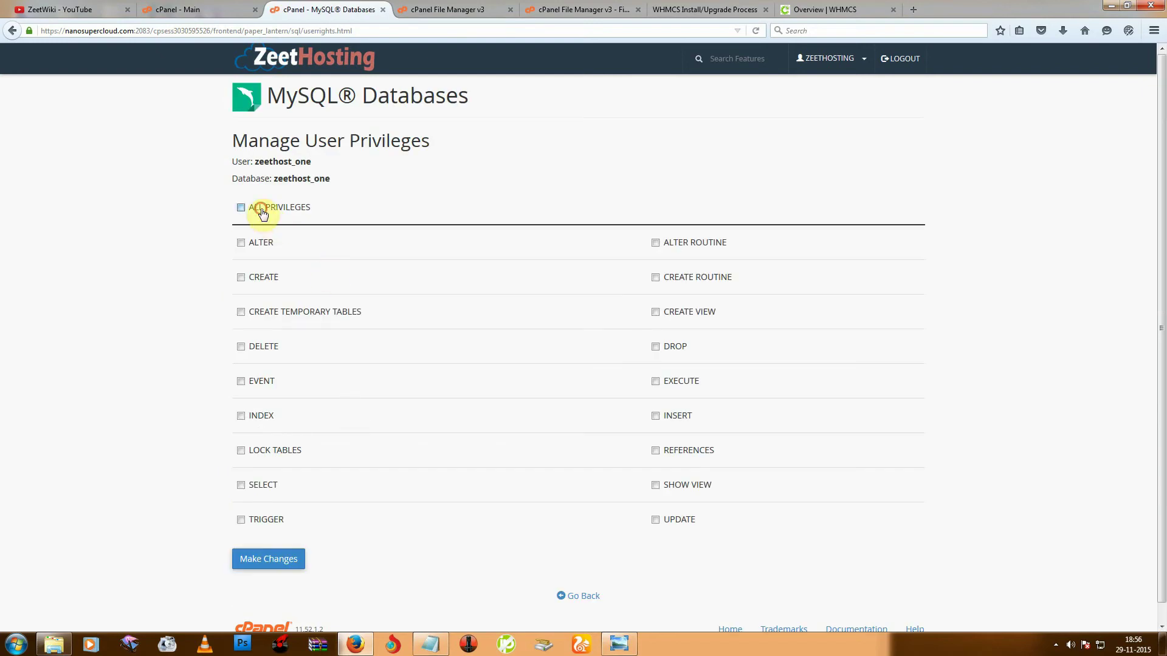
pyautogui.click(262, 209)
pyautogui.click(290, 559)
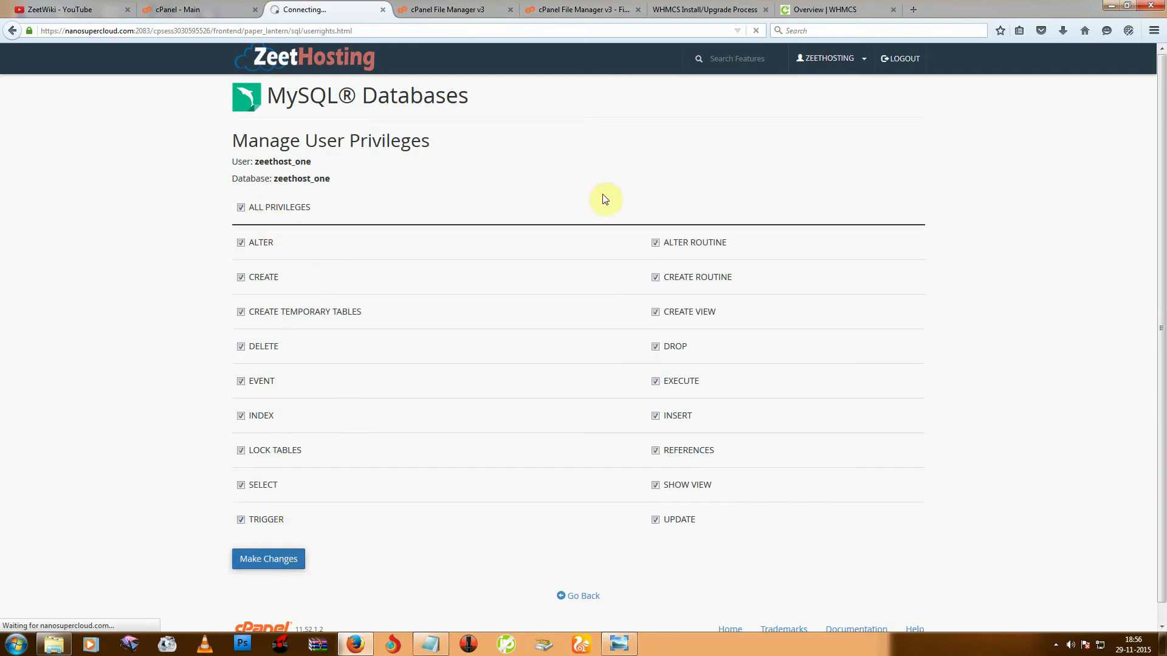
pyautogui.click(574, 211)
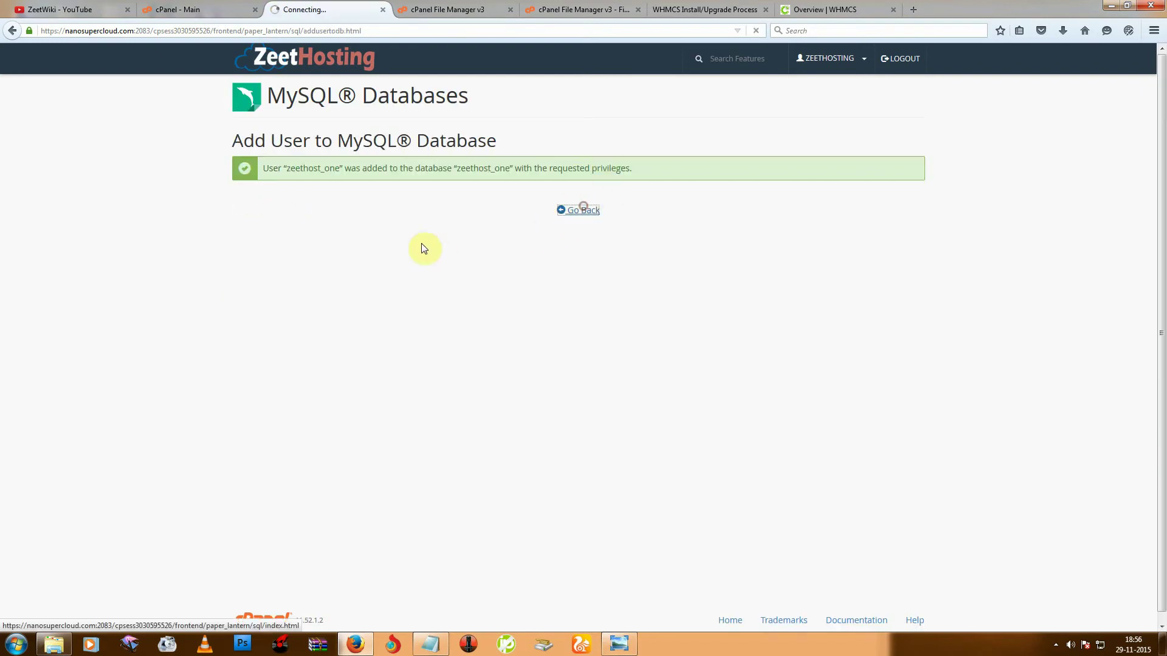
# Copy the database name zeethost_one from cPanel's database list.
pyautogui.click(704, 10)
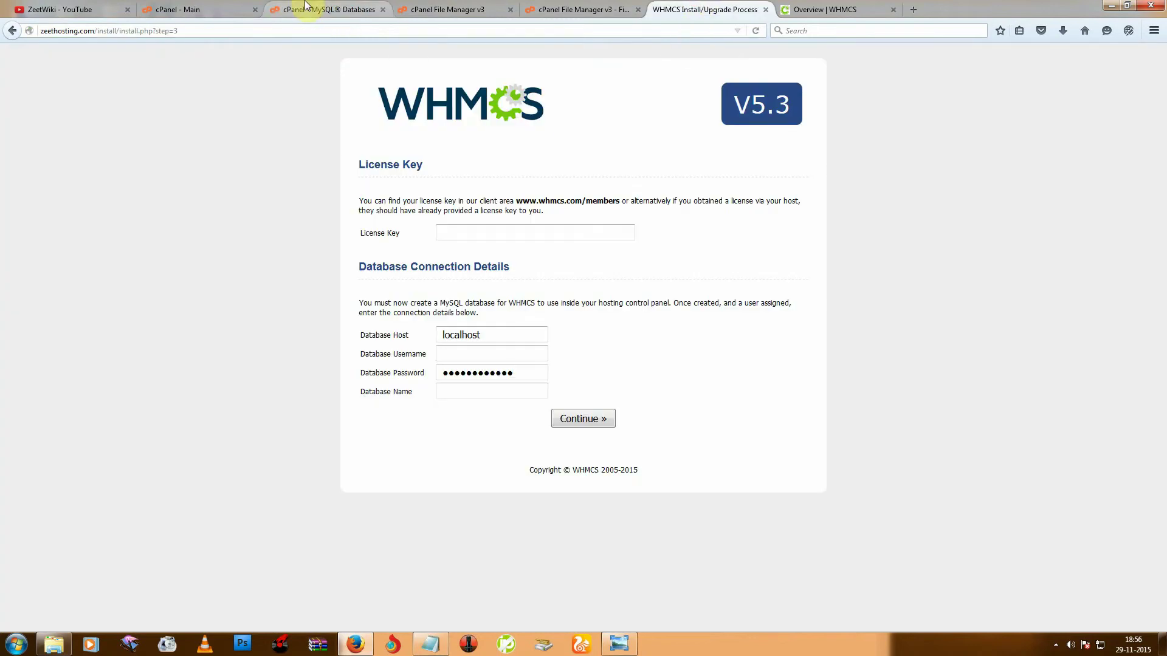
pyautogui.click(306, 5)
pyautogui.moveTo(291, 527); pyautogui.dragTo(242, 527)
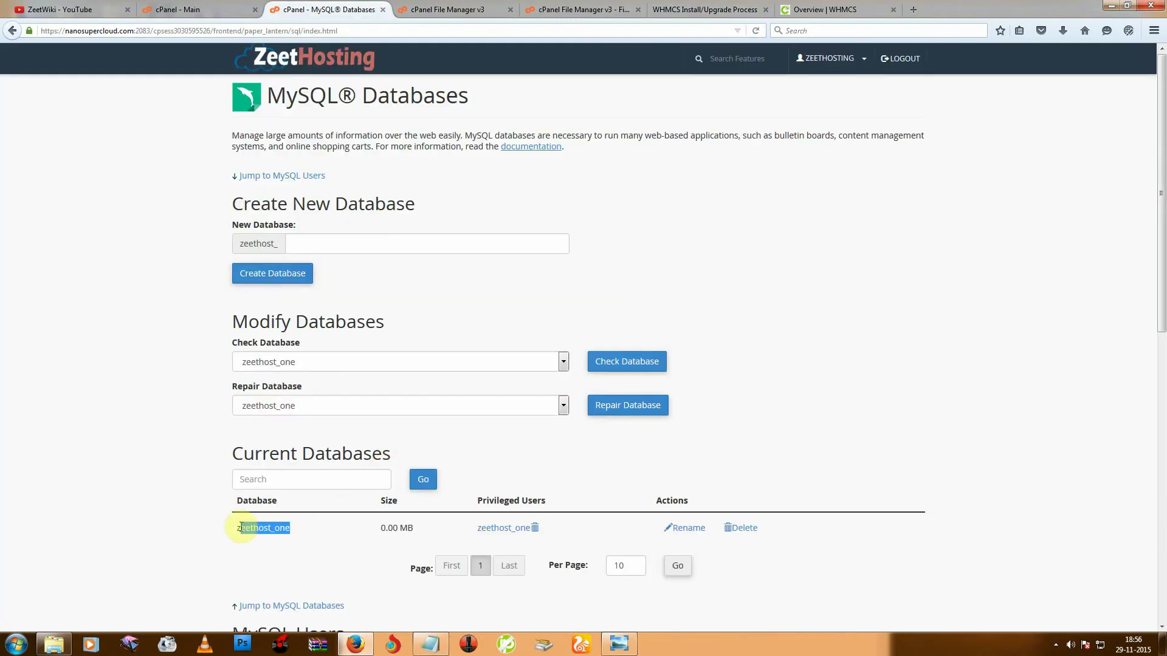
pyautogui.rightClick(242, 526)
pyautogui.click(260, 534)
pyautogui.scroll(-9, 361, 491)
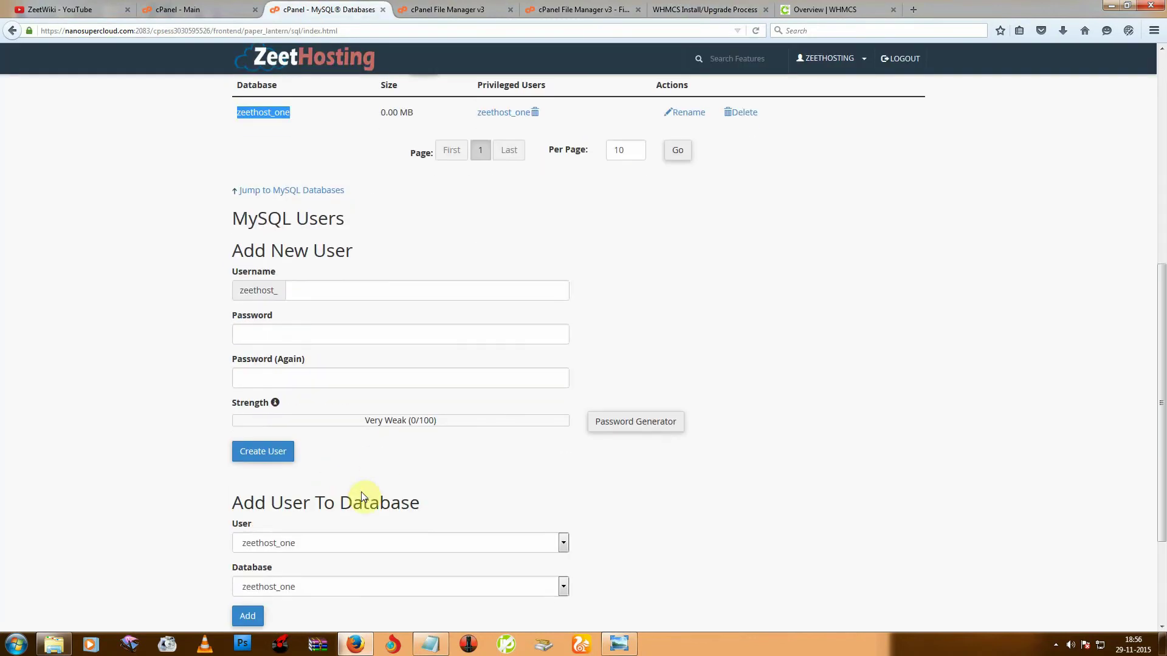
pyautogui.scroll(-2, 257, 559)
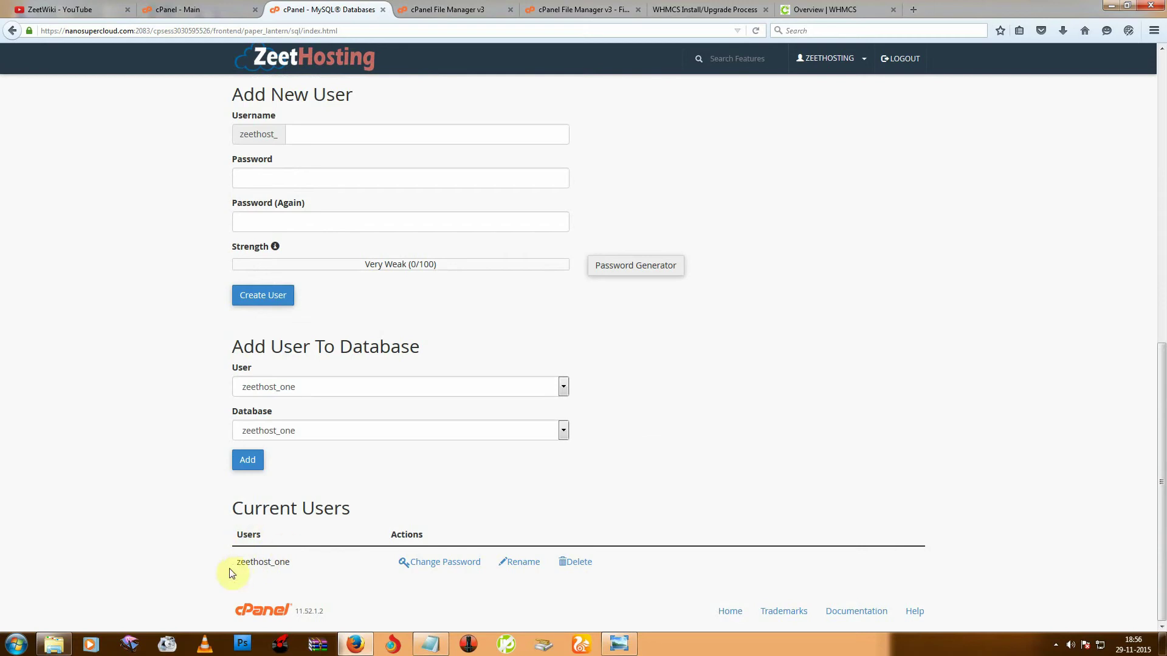
pyautogui.scroll(5, 255, 572)
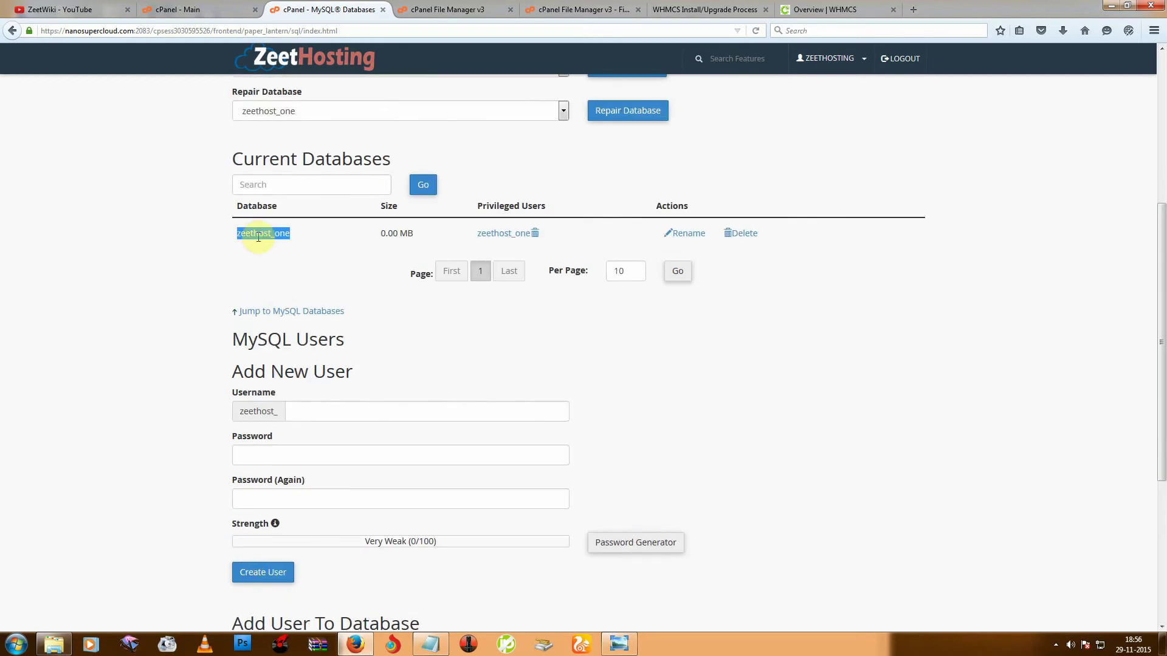
pyautogui.scroll(-5, 231, 577)
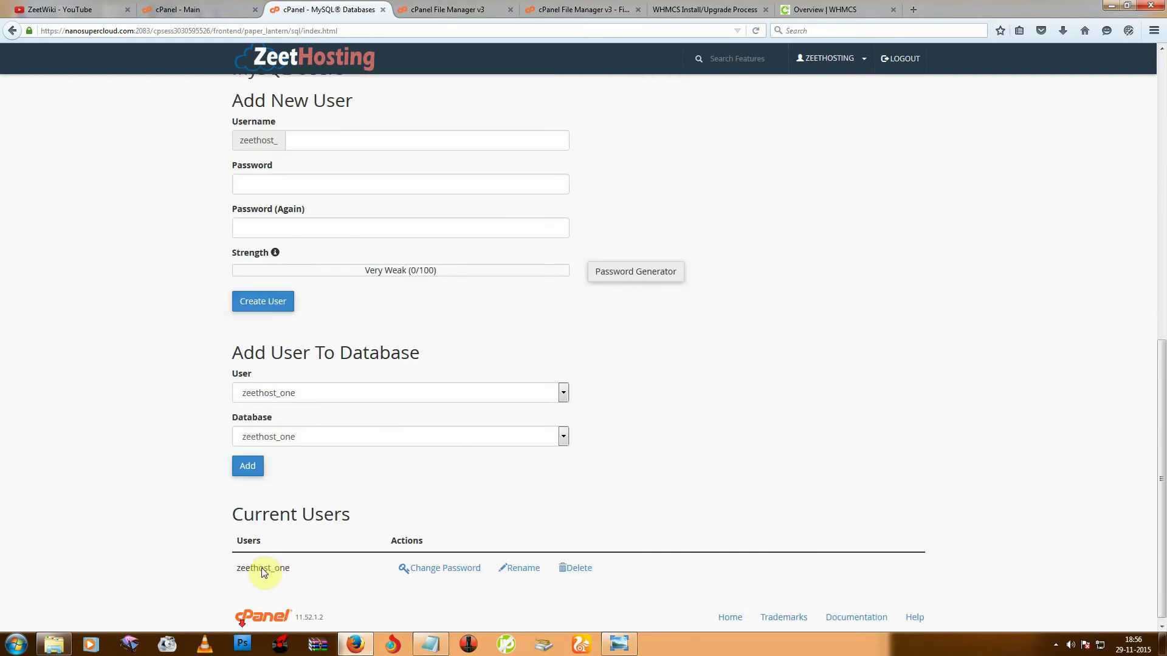
# Paste zeethost_one into the installer's Database Username and Database Name fields.
pyautogui.click(705, 9)
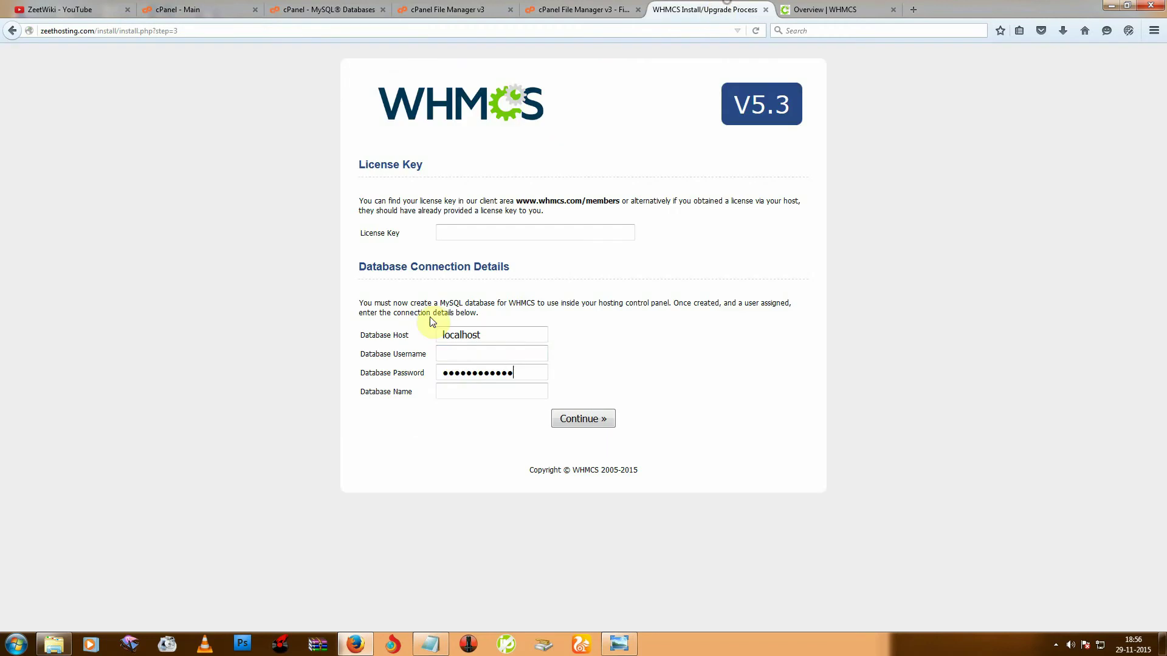
pyautogui.rightClick(464, 355)
pyautogui.click(497, 404)
pyautogui.rightClick(469, 389)
pyautogui.click(500, 440)
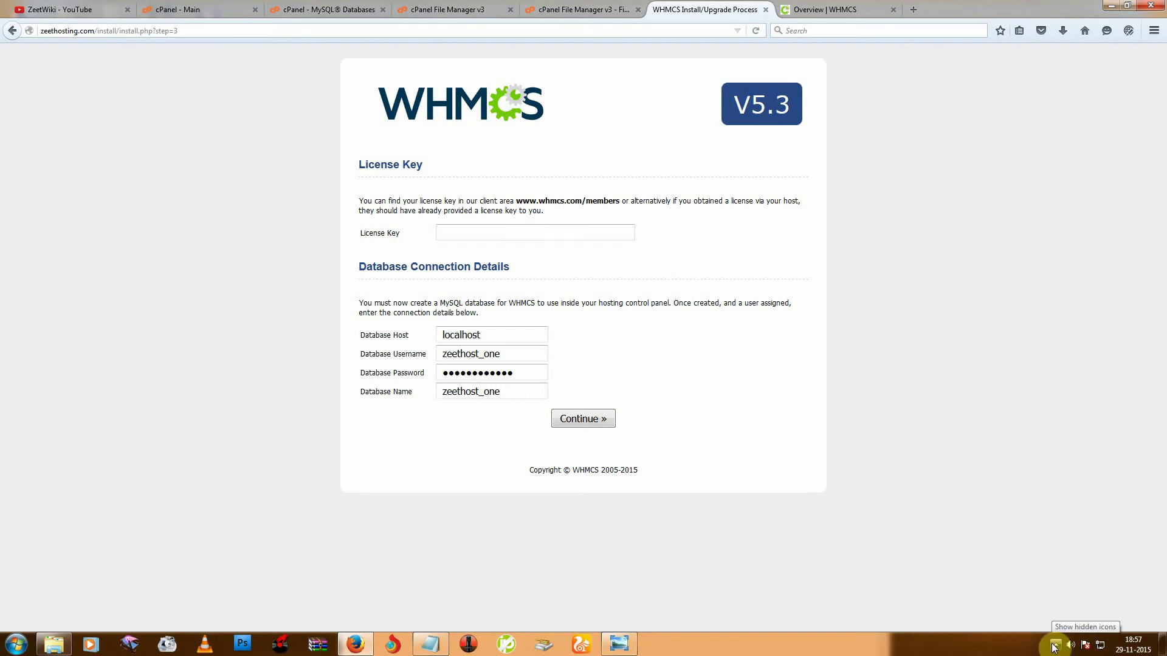
pyautogui.click(487, 237)
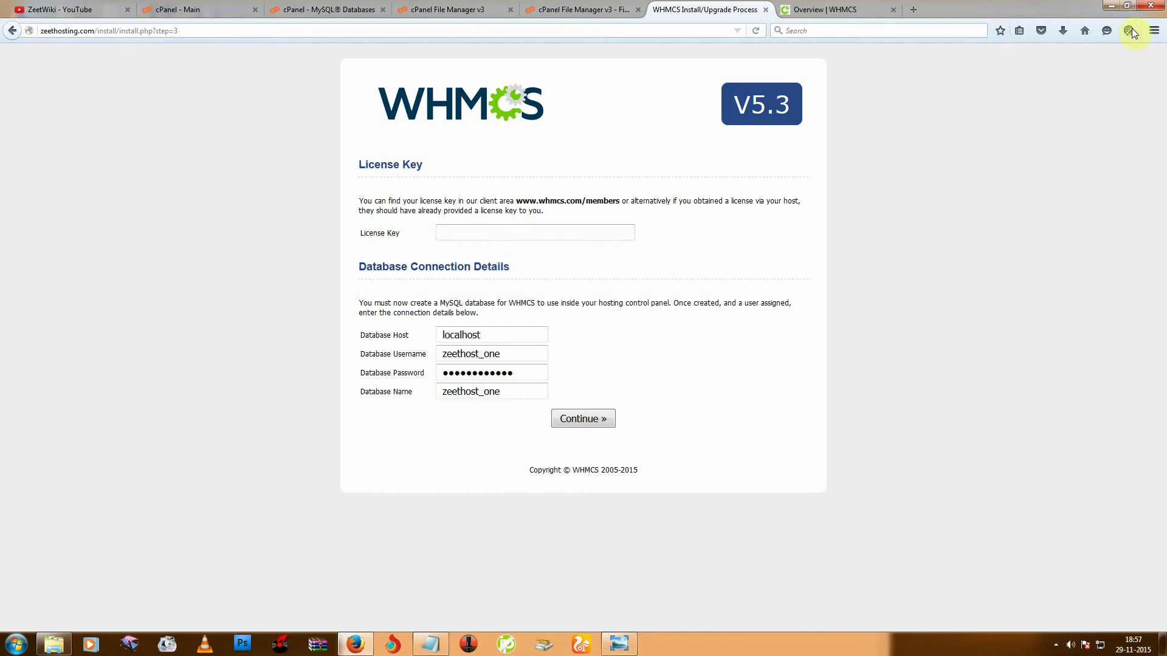
pyautogui.click(1127, 11)
# Submit the database connection details and dismiss Firefox's remember-login prompt.
pyautogui.scroll(-2, 587, 448)
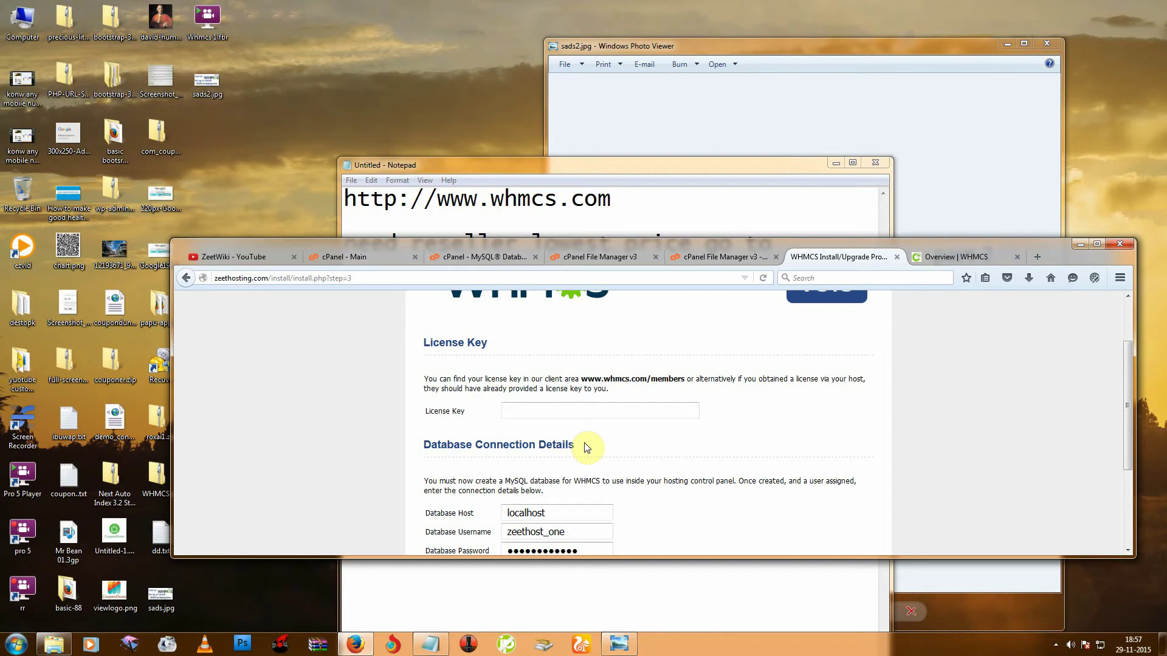
pyautogui.scroll(-3, 589, 445)
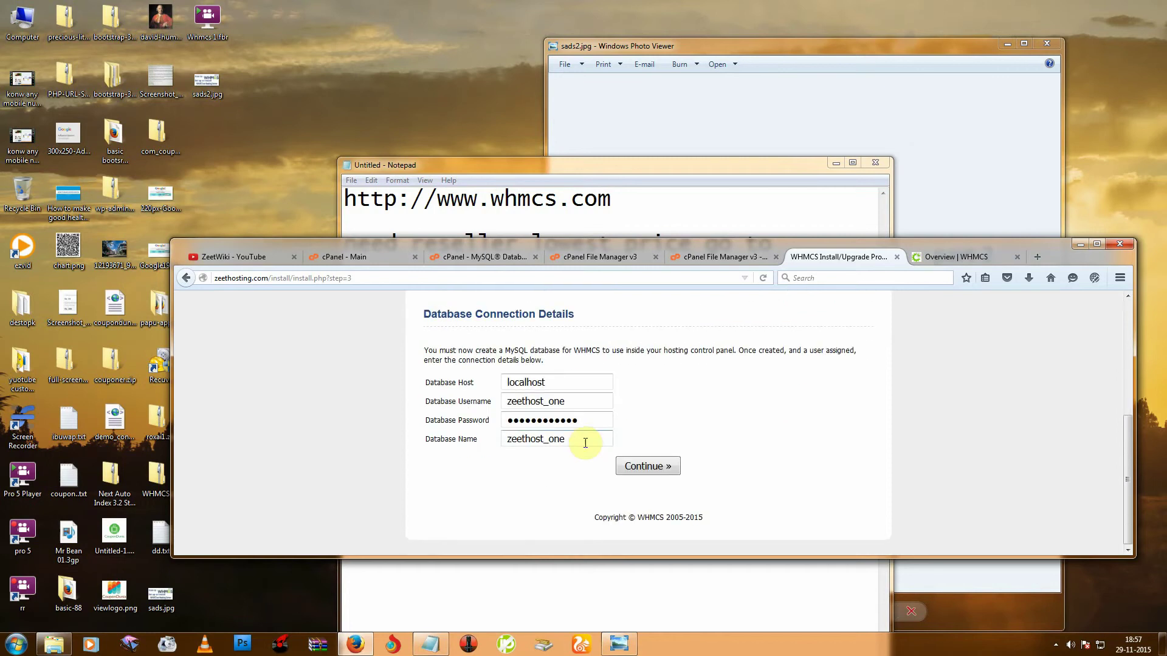
pyautogui.scroll(1, 602, 395)
pyautogui.scroll(1, 602, 391)
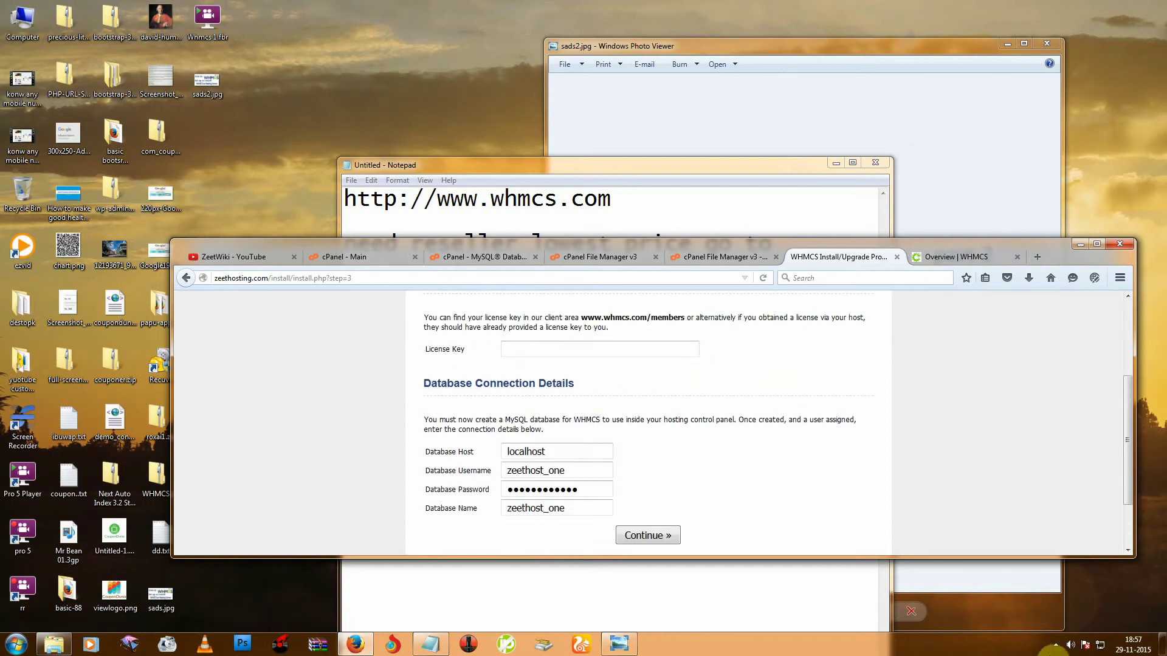
pyautogui.click(1055, 645)
pyautogui.rightClick(1035, 582)
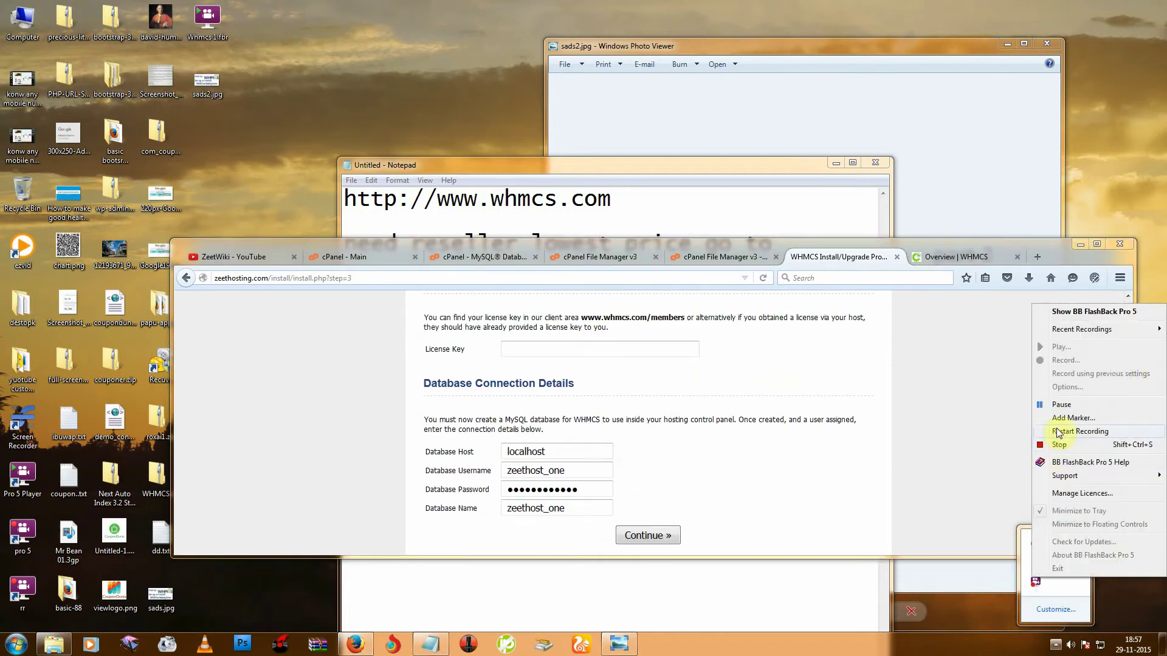
pyautogui.click(1057, 406)
pyautogui.scroll(-1, 665, 399)
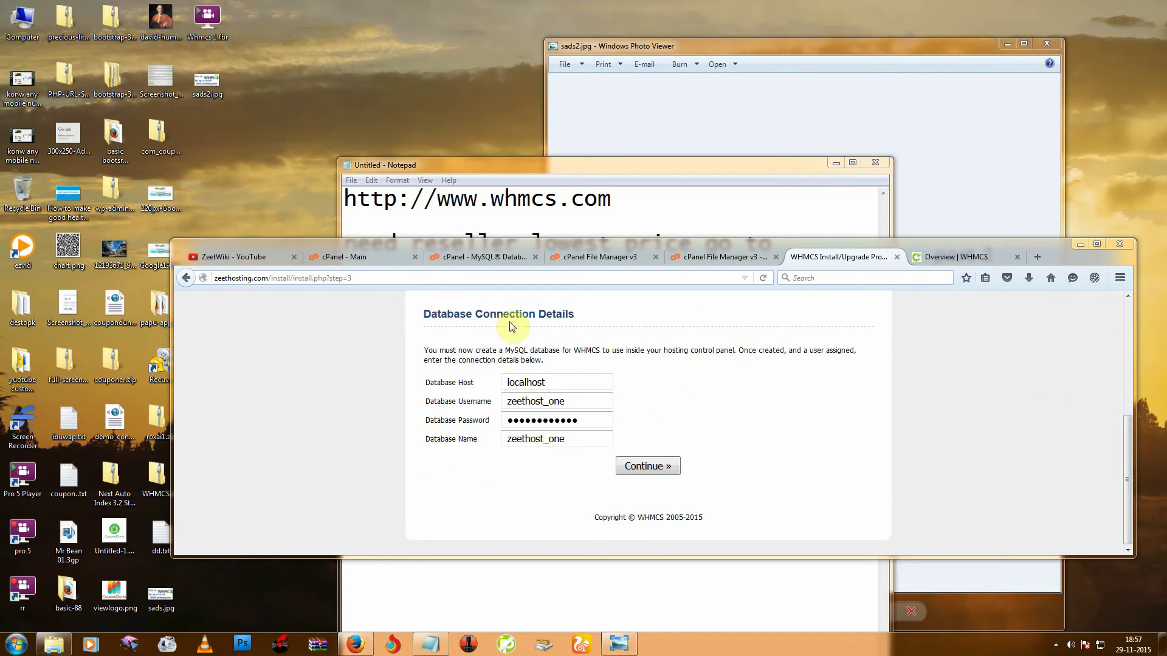
pyautogui.click(666, 469)
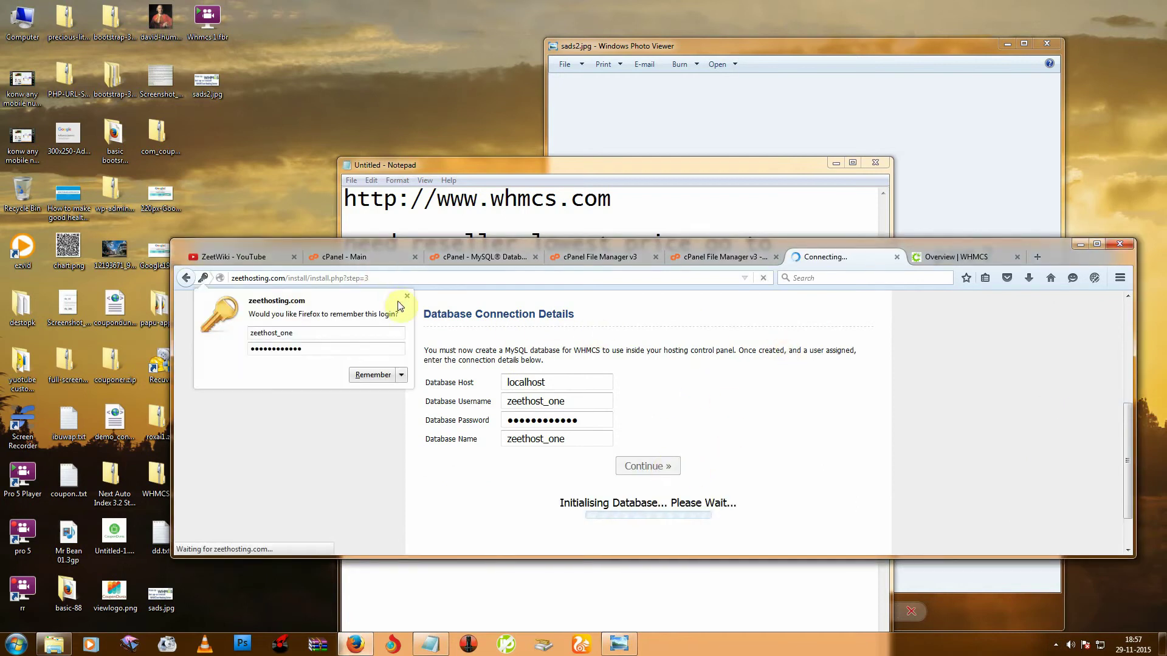
pyautogui.click(403, 297)
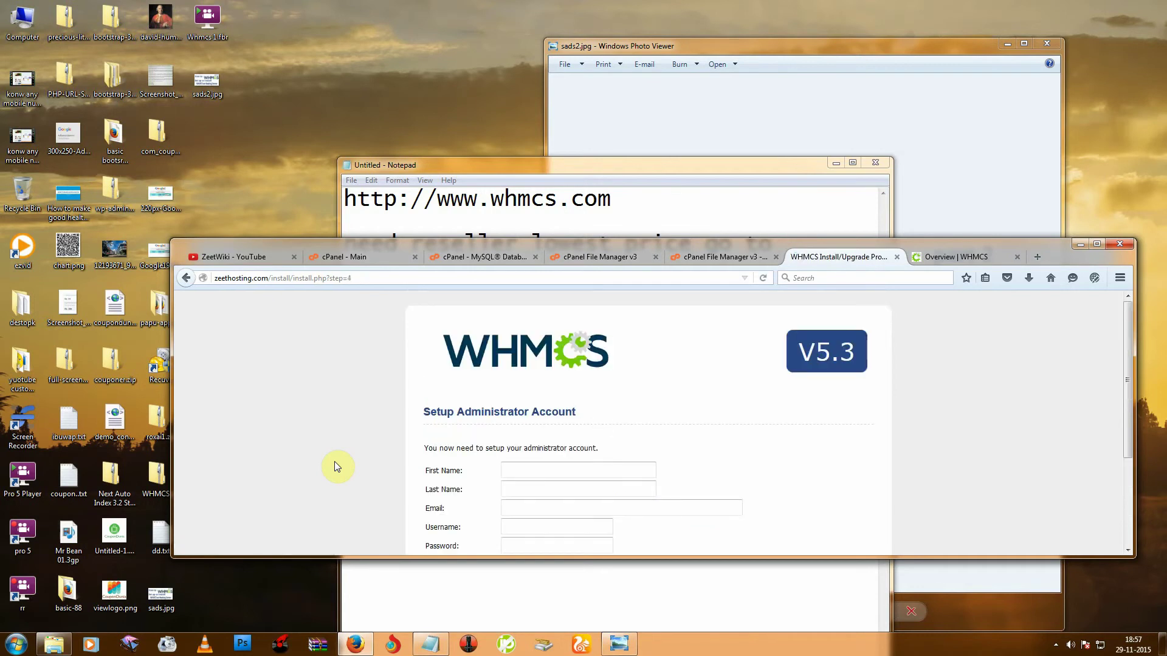
# Enter the administrator's first name, last name and e-mail address.
pyautogui.scroll(-2, 334, 424)
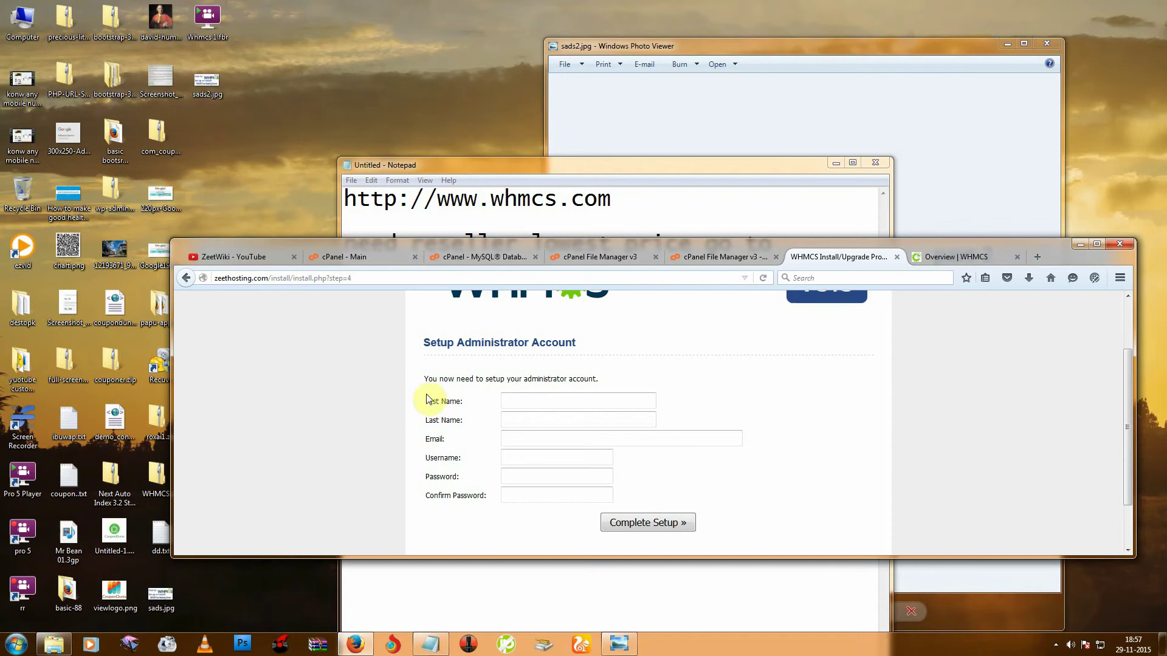
pyautogui.moveTo(425, 344); pyautogui.dragTo(585, 348)
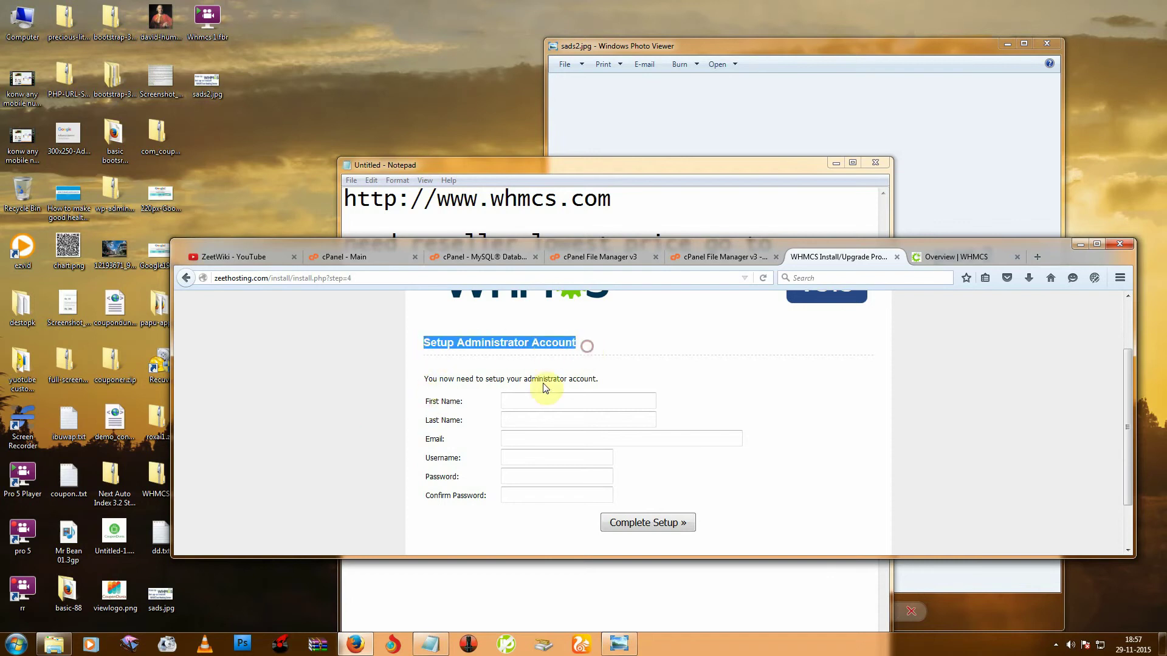
pyautogui.click(510, 397)
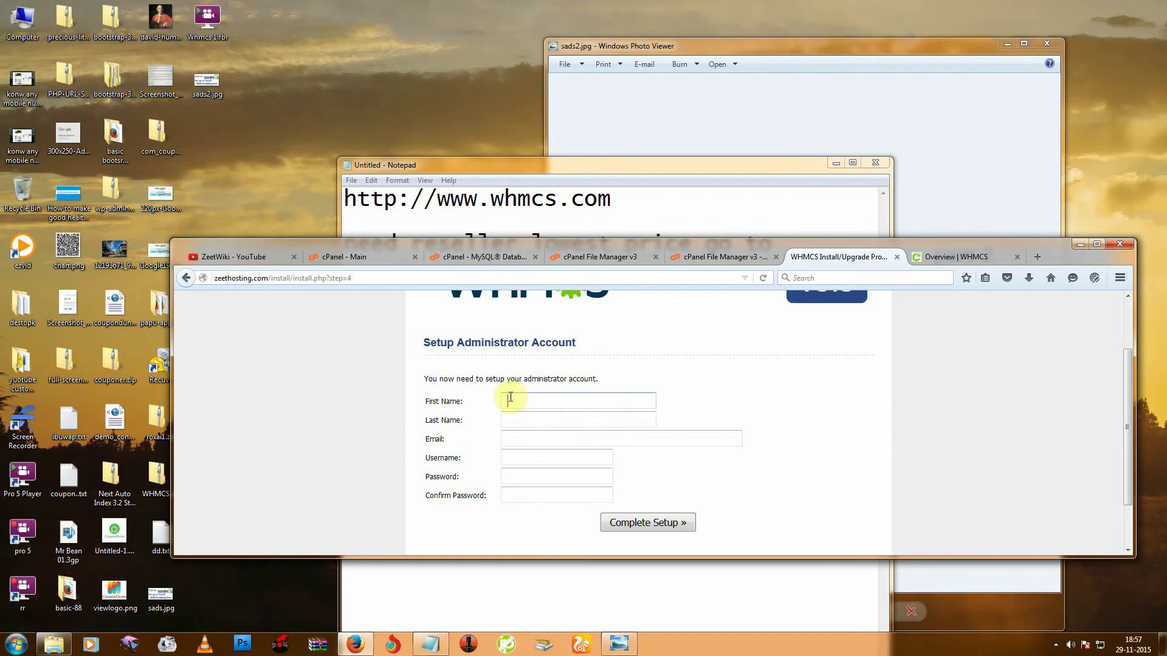
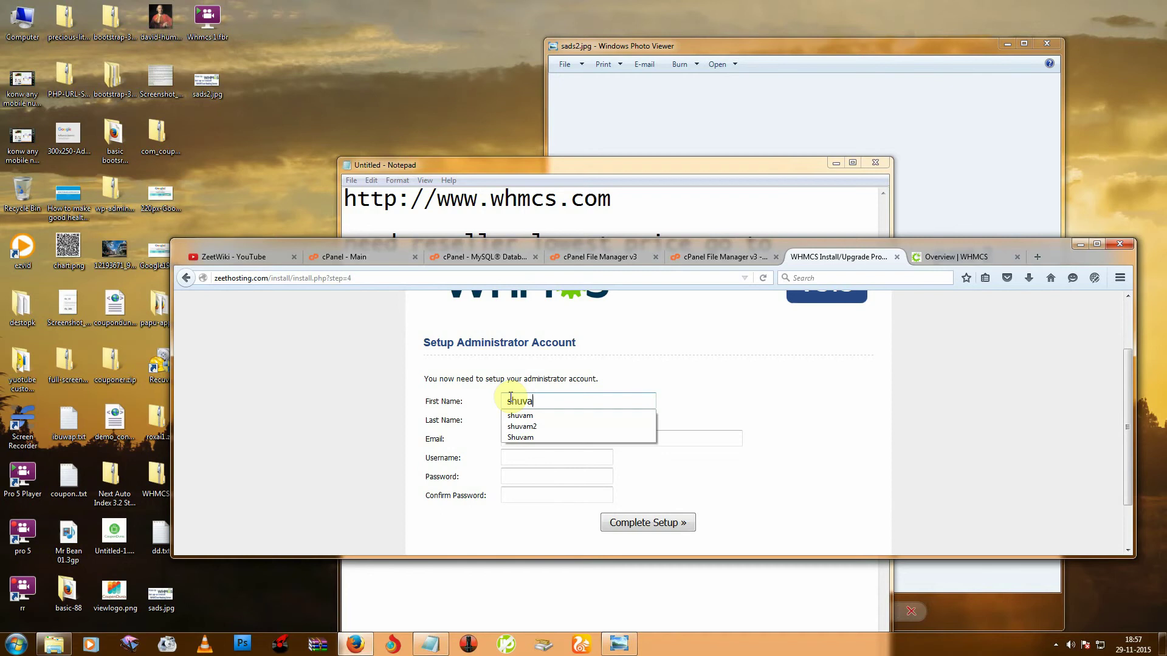
pyautogui.click(534, 415)
pyautogui.click(534, 420)
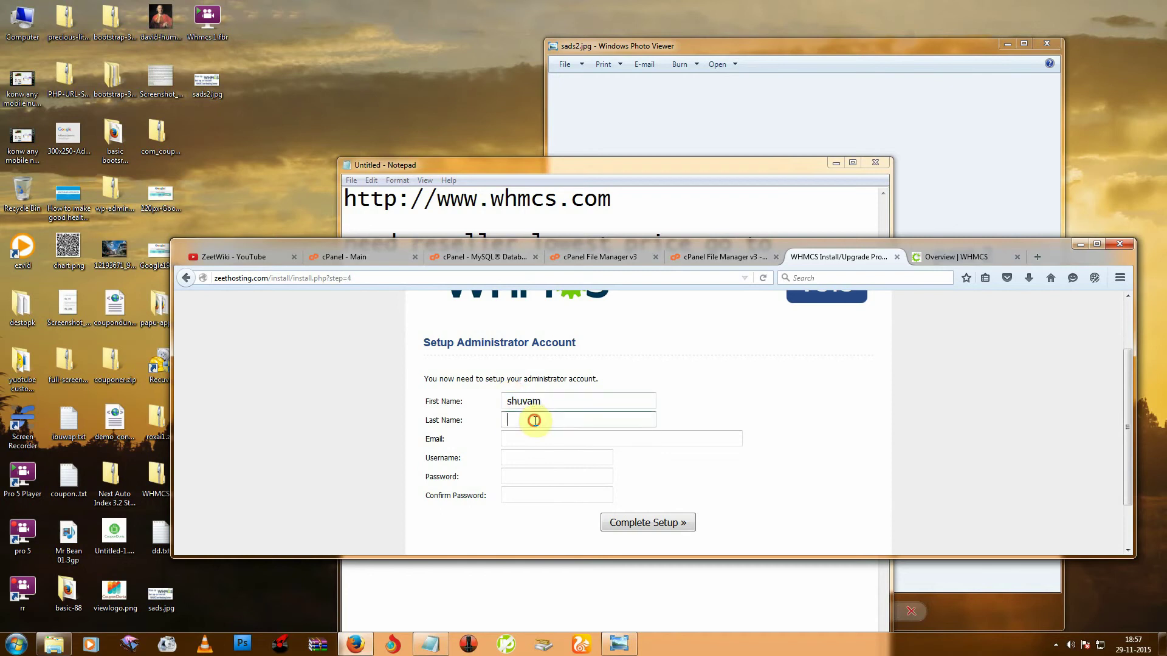
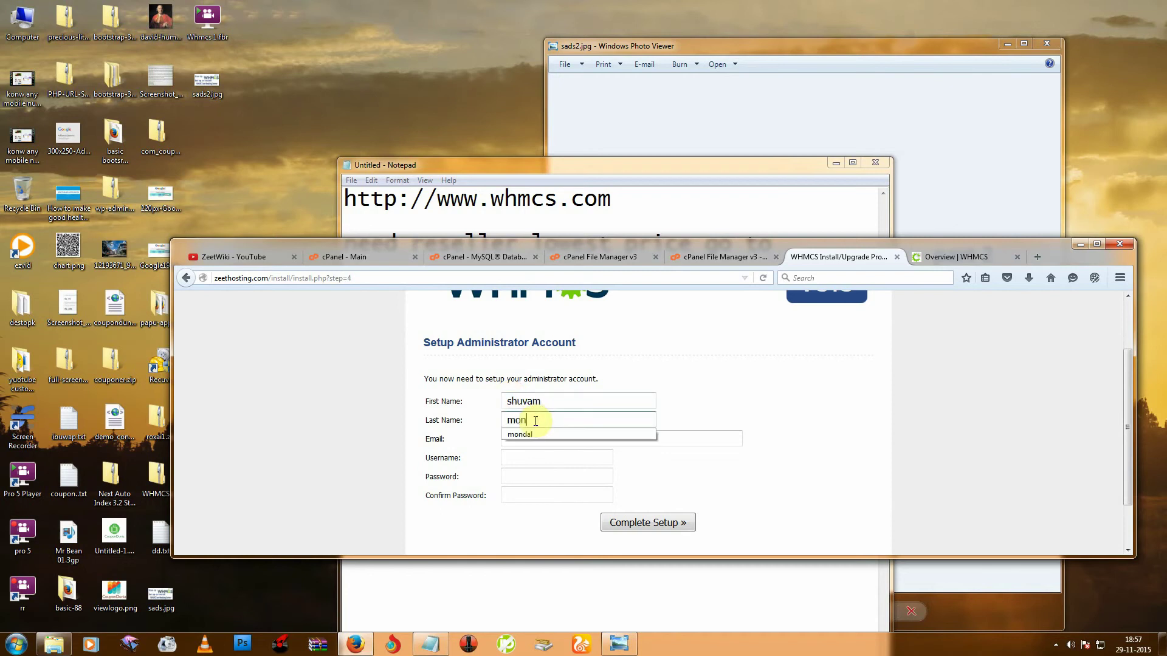
pyautogui.click(543, 434)
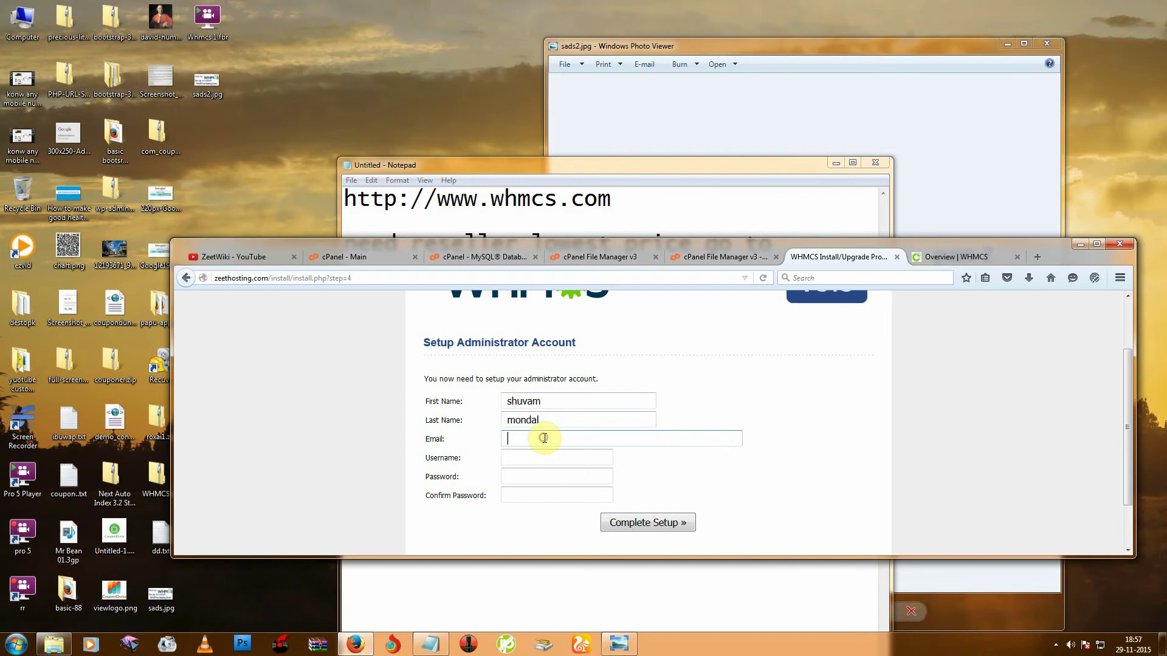
pyautogui.write('zeet')
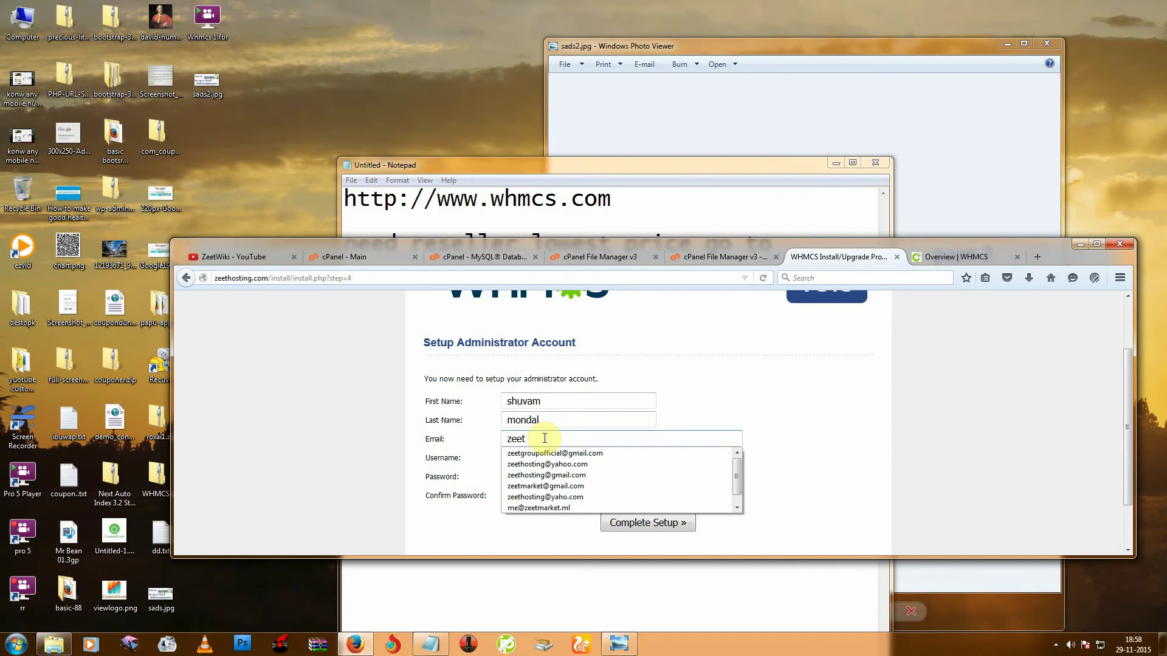
pyautogui.click(560, 465)
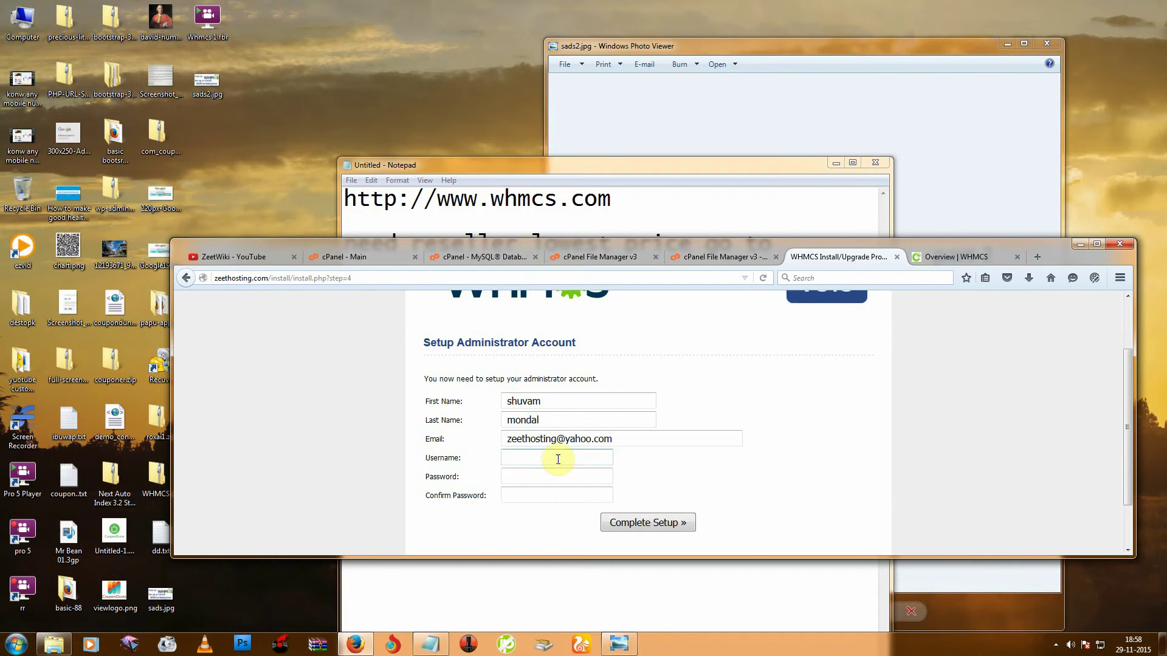
# Fill in the admin username, password and matching confirmation password.
pyautogui.scroll(-2, 558, 459)
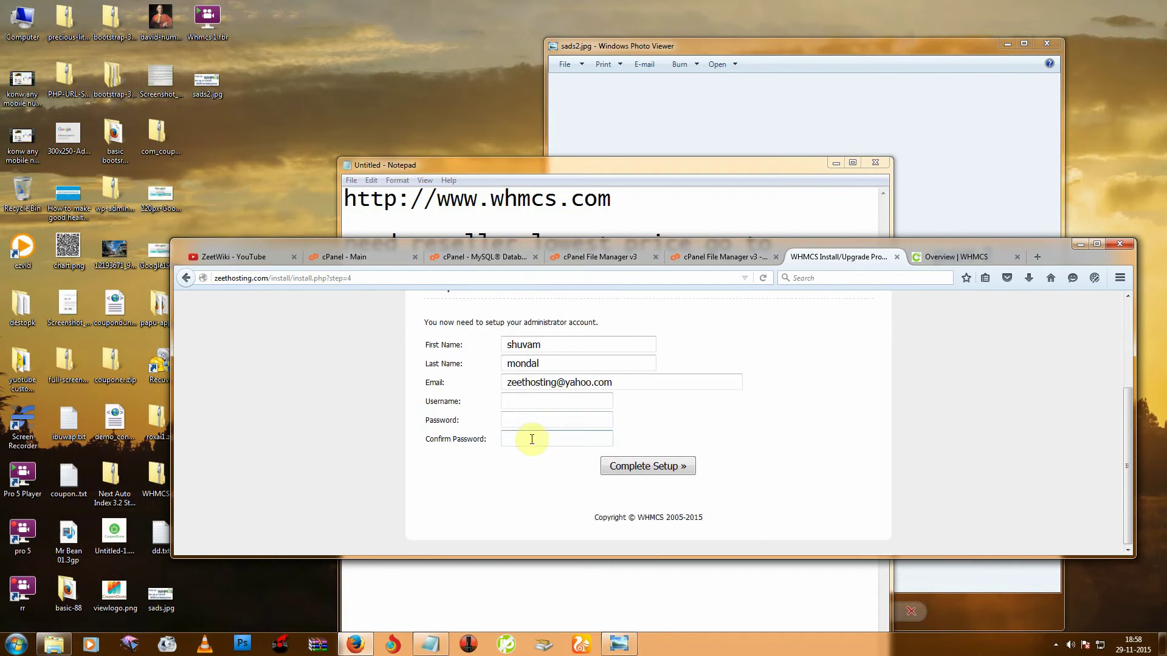
pyautogui.click(530, 439)
pyautogui.moveTo(774, 239); pyautogui.dragTo(765, 269)
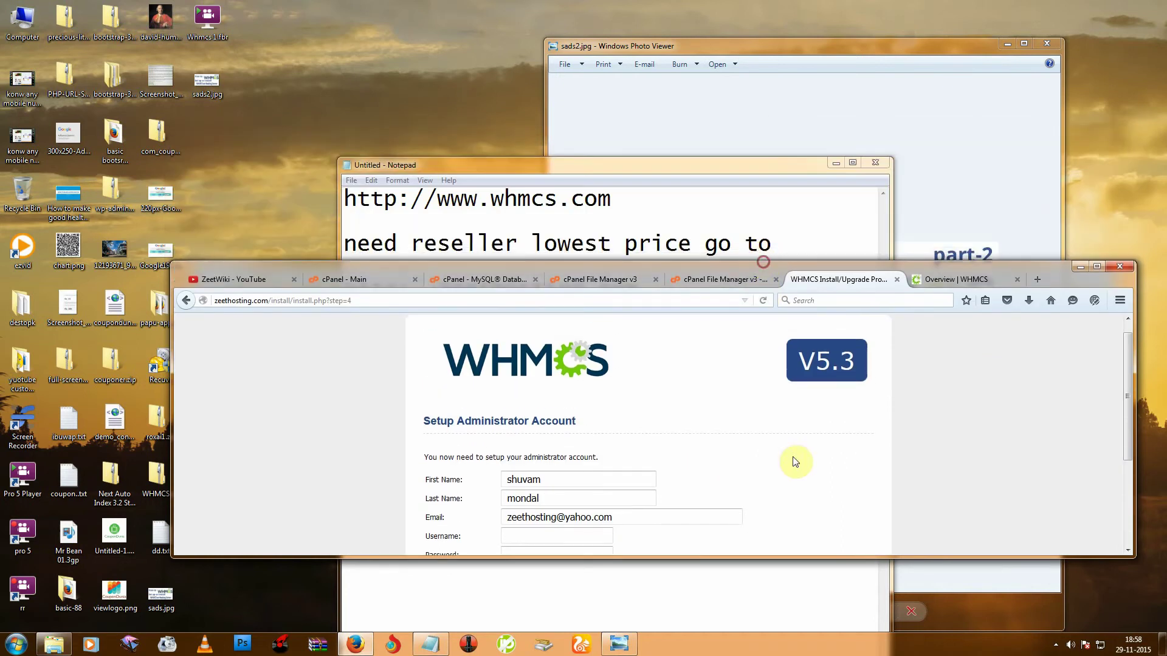
pyautogui.scroll(-3, 794, 460)
pyautogui.click(1055, 645)
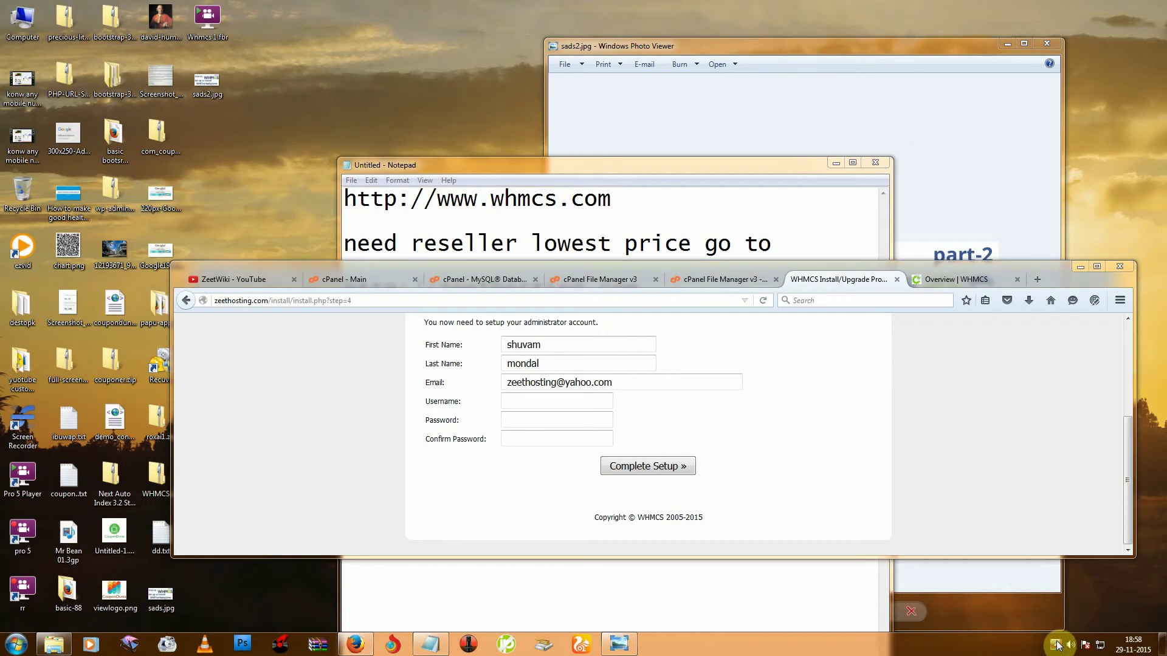
pyautogui.rightClick(1036, 582)
pyautogui.click(1064, 407)
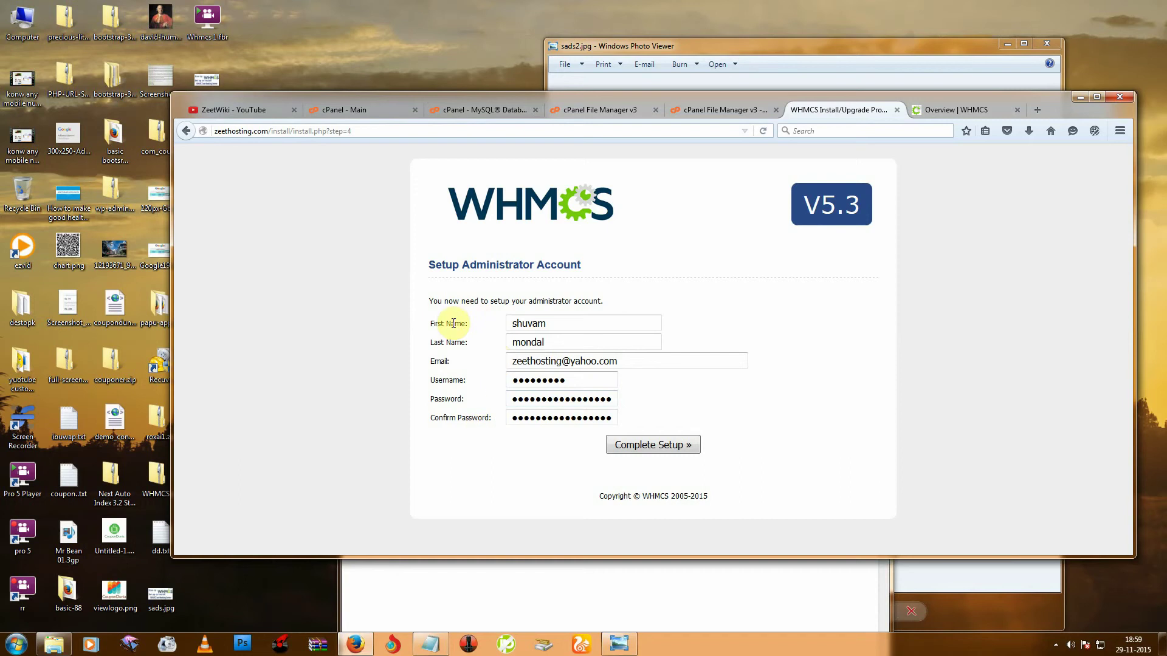
# Submit the administrator account and let 'Setting Up System for First Use' run.
pyautogui.click(649, 448)
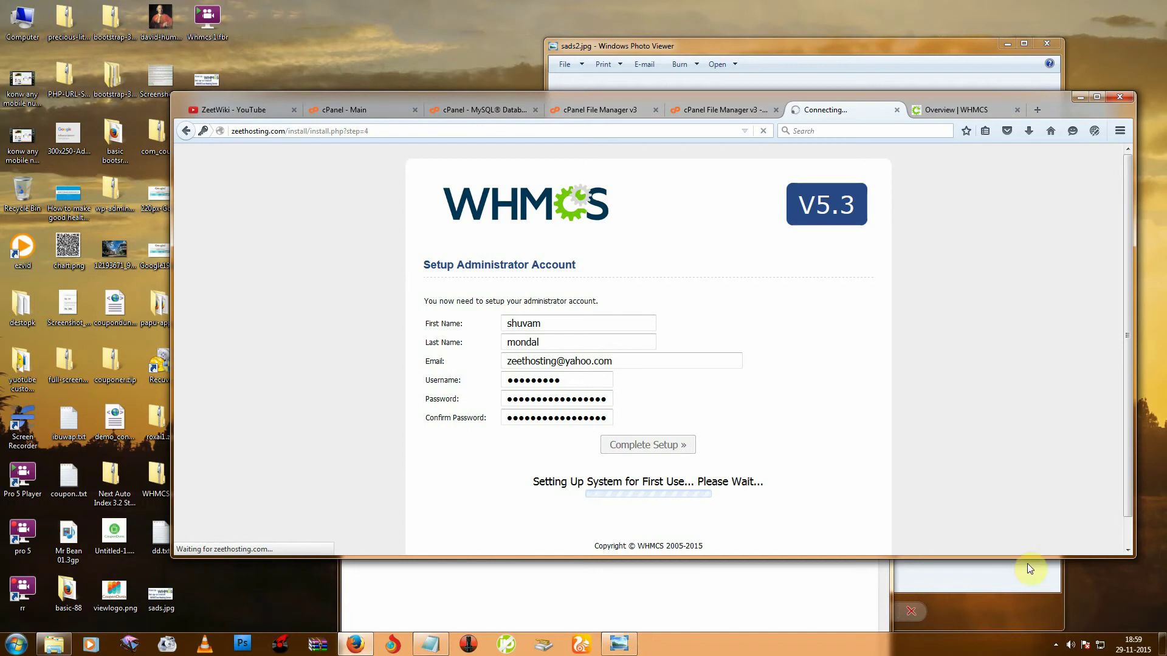
pyautogui.click(1055, 644)
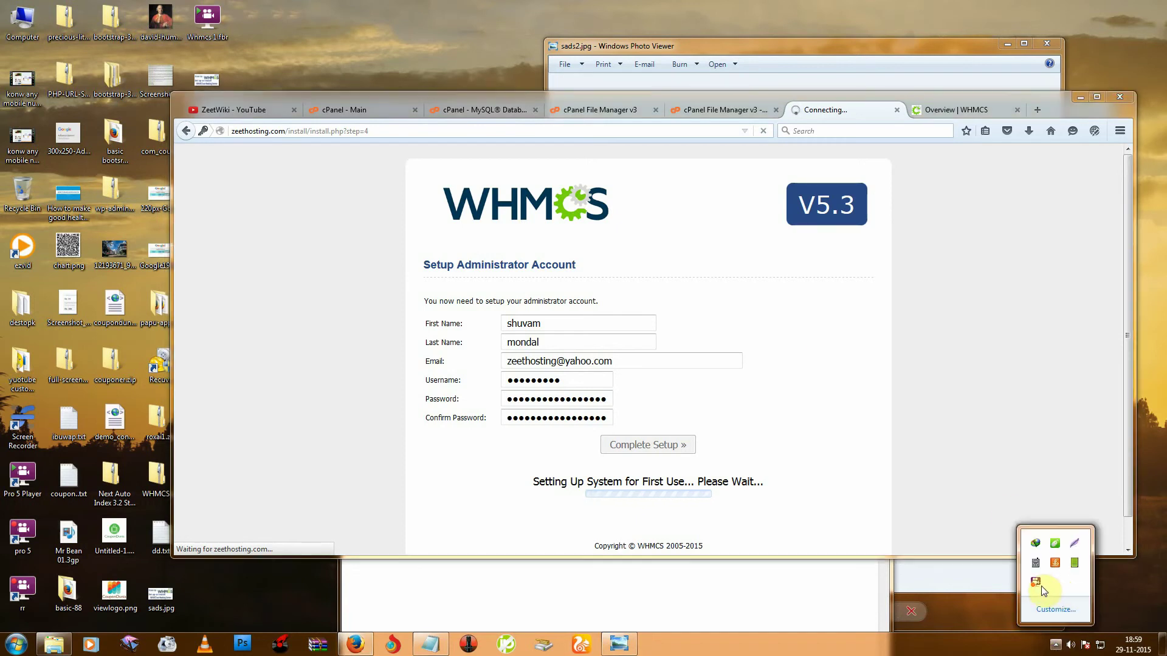
# Reach the Installation Complete steps, highlight 'Delete the Install Folder', and return to cPanel File Manager.
pyautogui.rightClick(1037, 583)
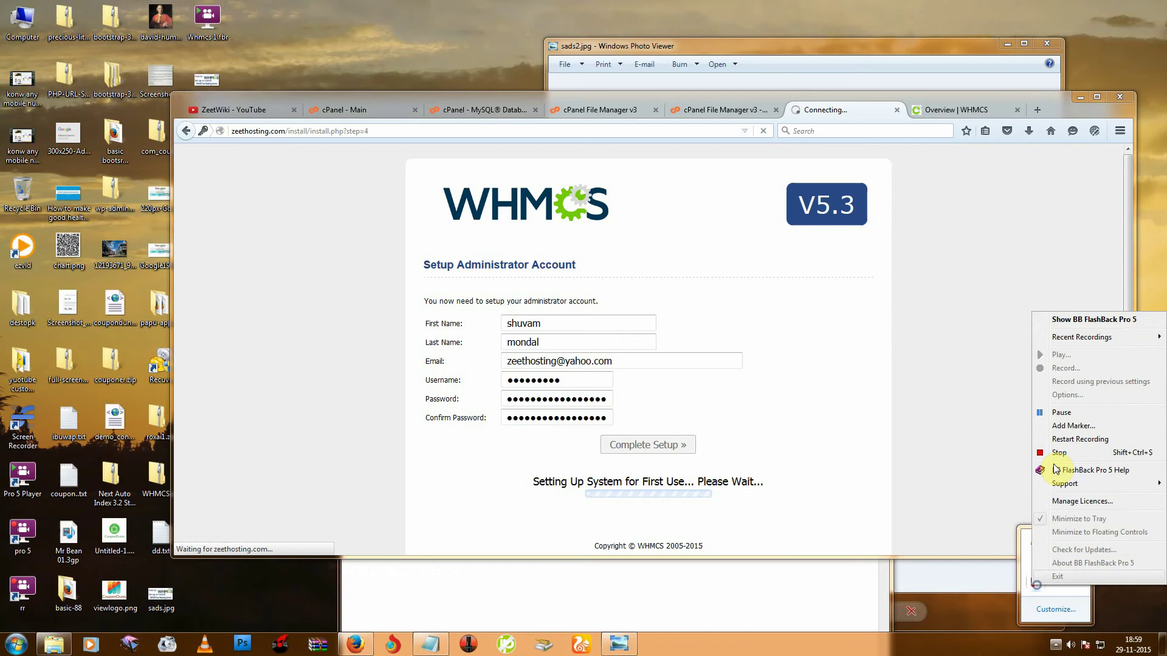
pyautogui.click(1068, 415)
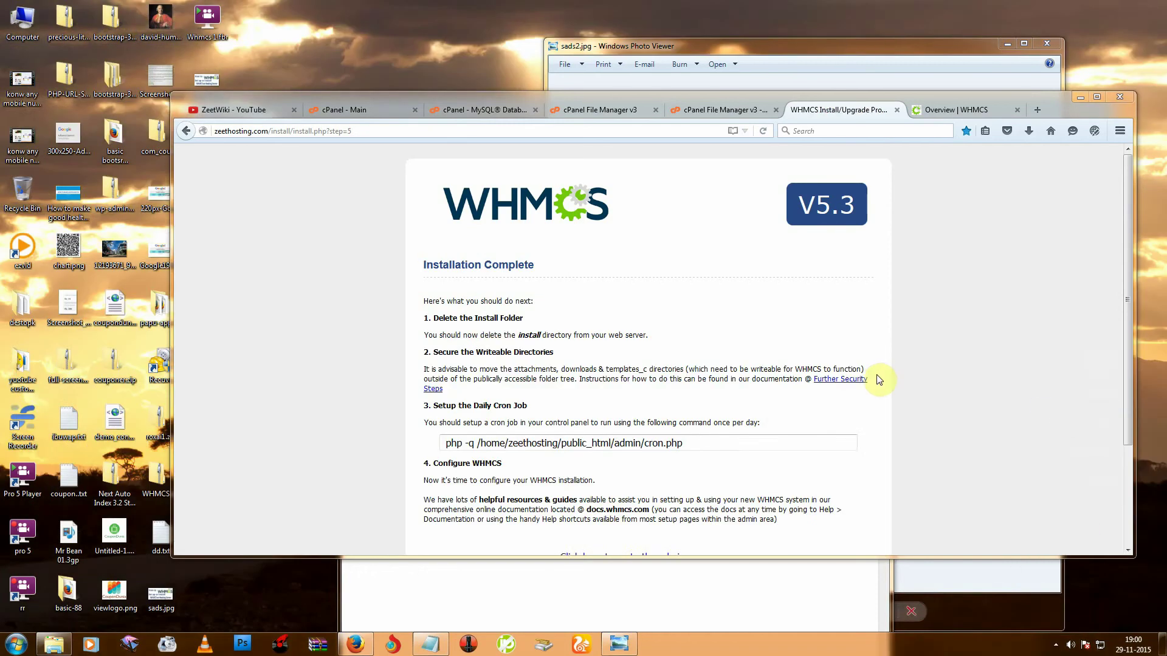
pyautogui.click(1056, 645)
pyautogui.click(985, 372)
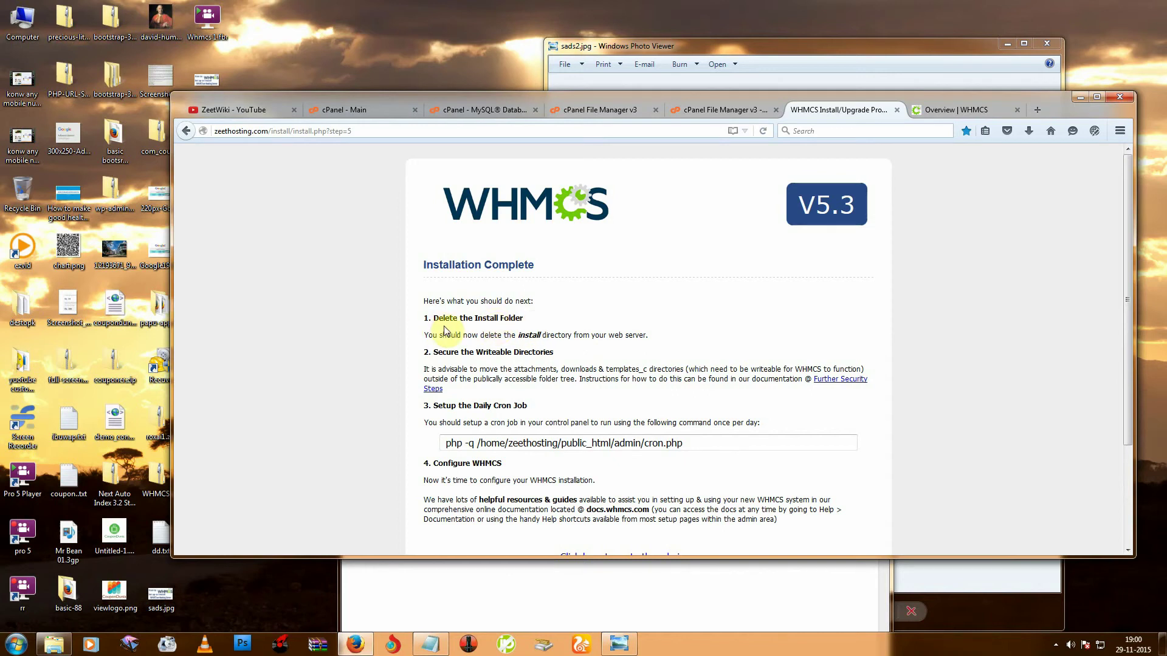
pyautogui.moveTo(437, 318); pyautogui.dragTo(544, 328)
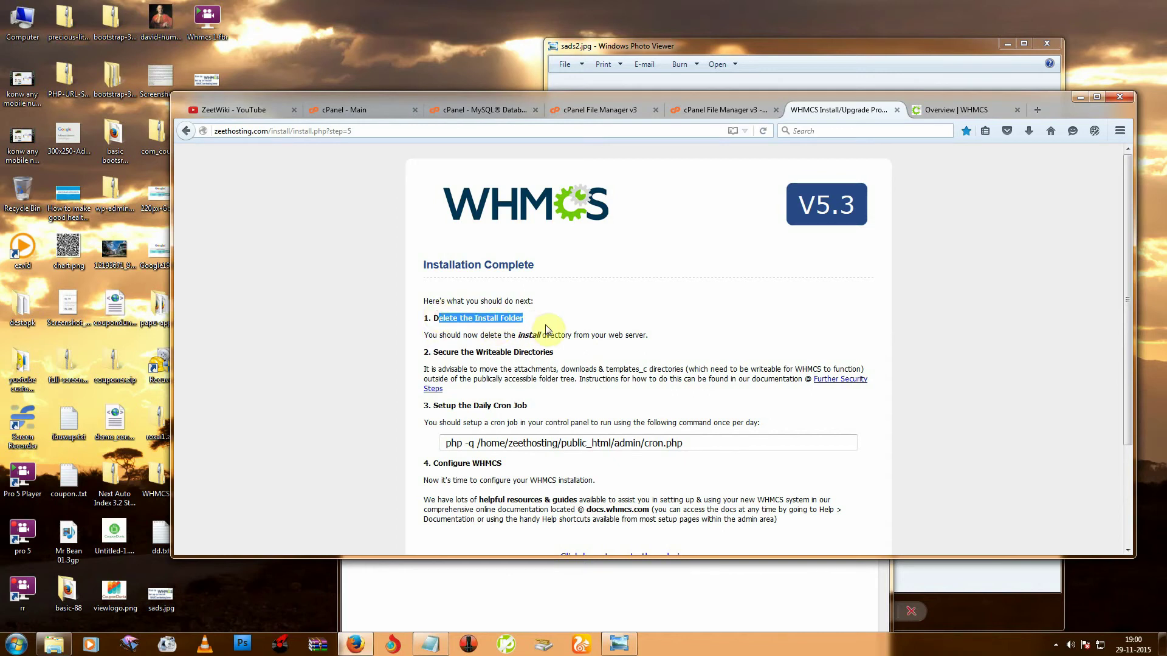
pyautogui.click(701, 109)
# Permanently delete public_html/install, skipping the trash, then return to the WHMCS Installation Complete page.
pyautogui.click(600, 105)
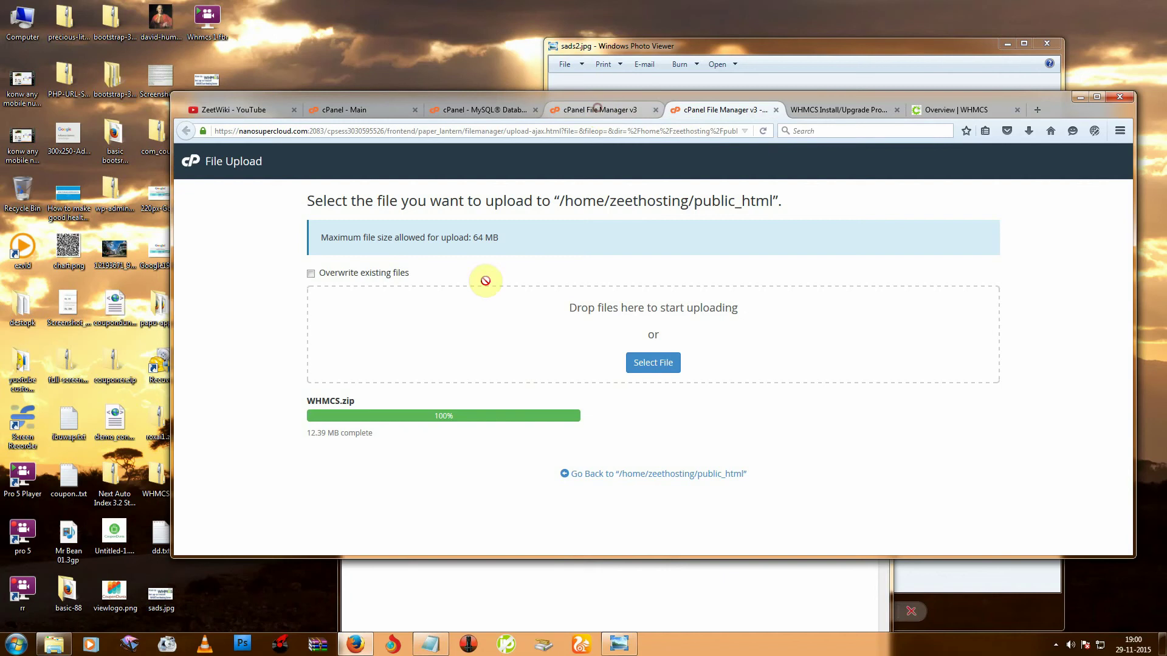
pyautogui.click(443, 385)
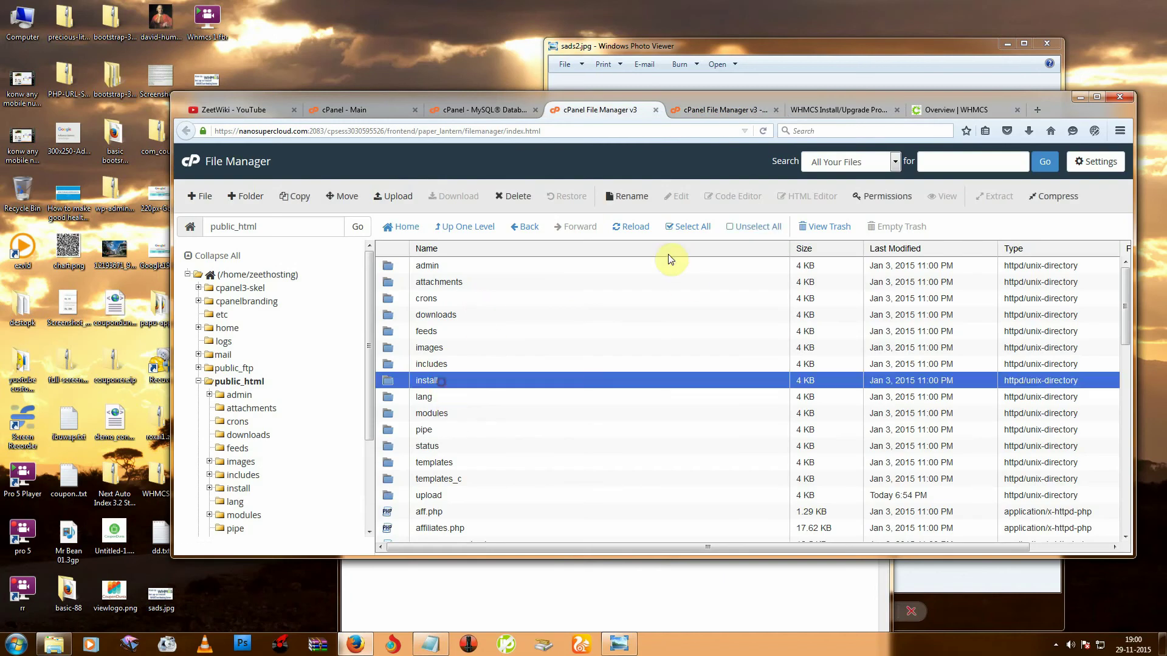
pyautogui.click(511, 195)
pyautogui.click(608, 354)
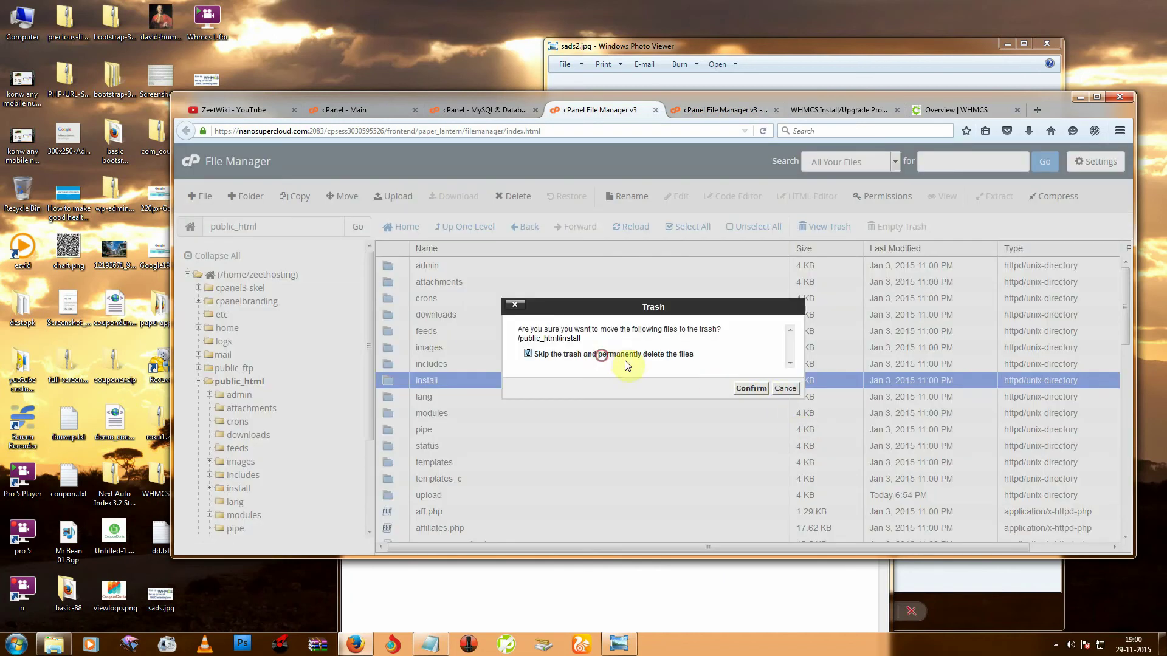
pyautogui.click(751, 388)
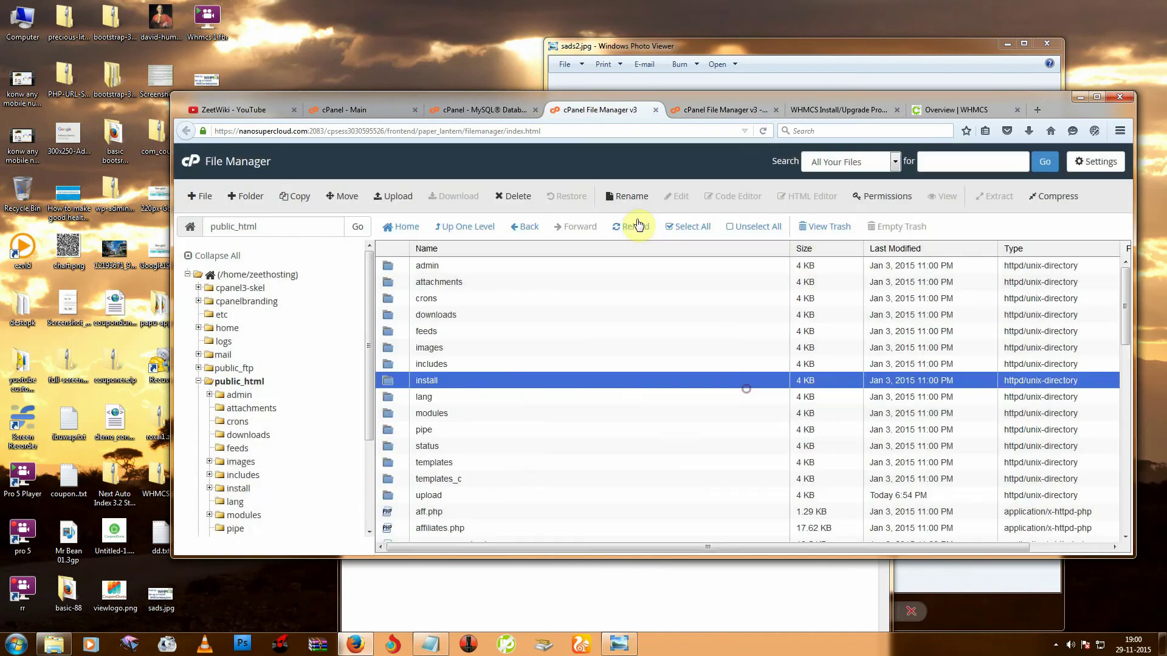
pyautogui.click(846, 113)
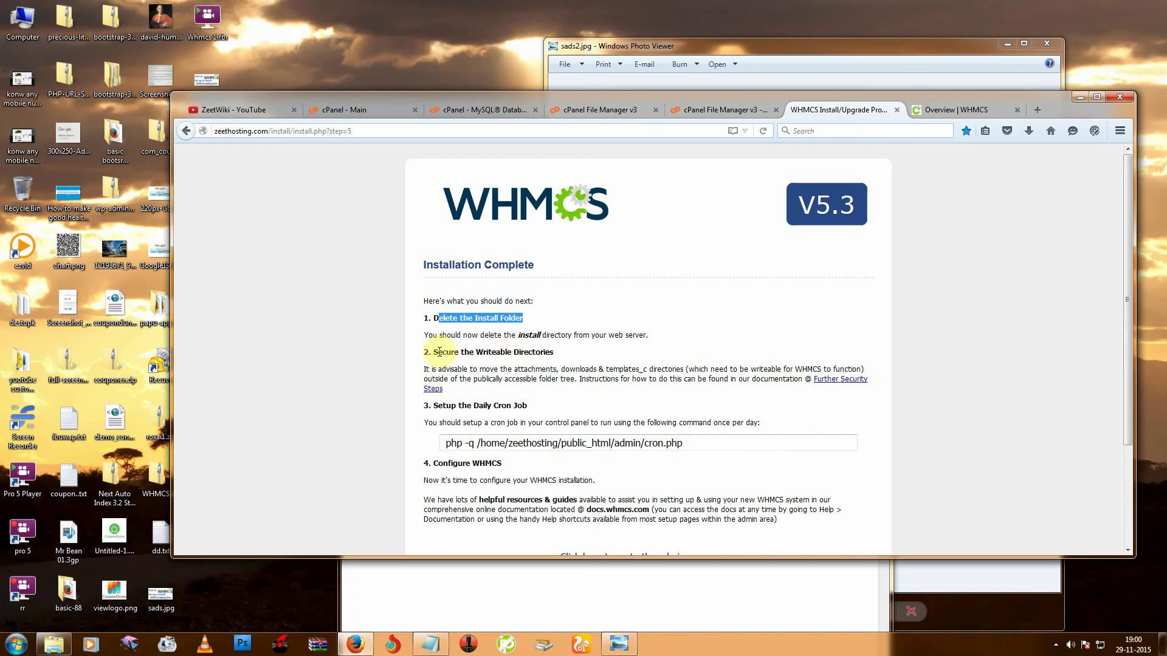
# Highlight the 'Secure the Writeable Directories' and 'Setup the Daily Cron Job' headings.
pyautogui.moveTo(436, 352); pyautogui.dragTo(515, 350)
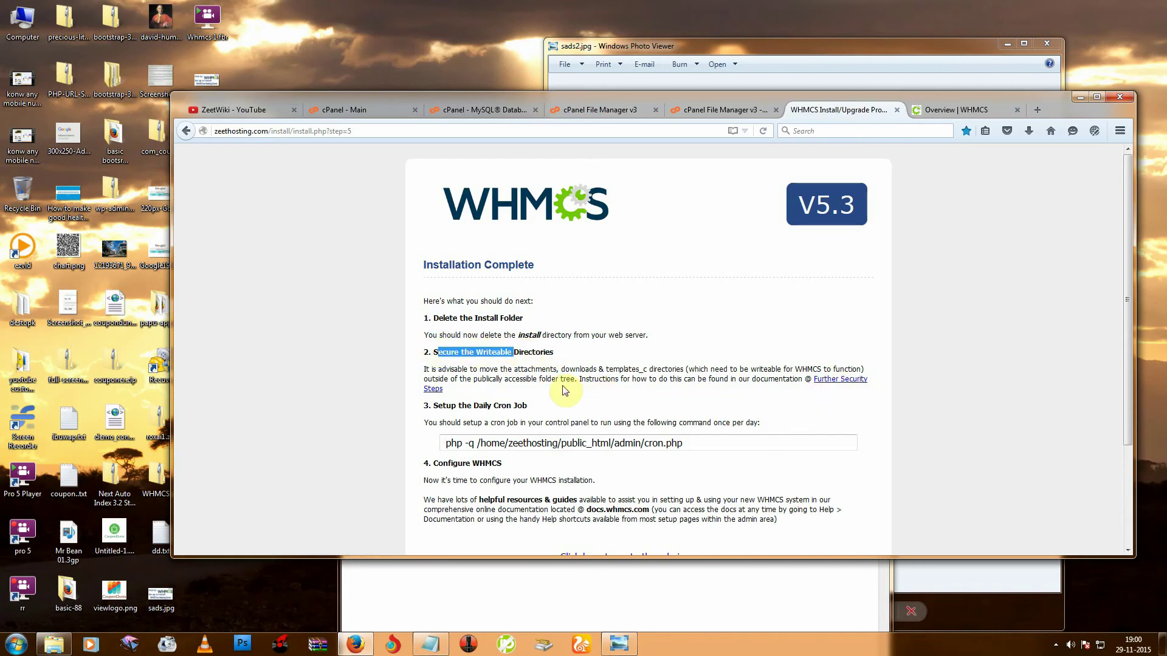
pyautogui.scroll(-2, 564, 390)
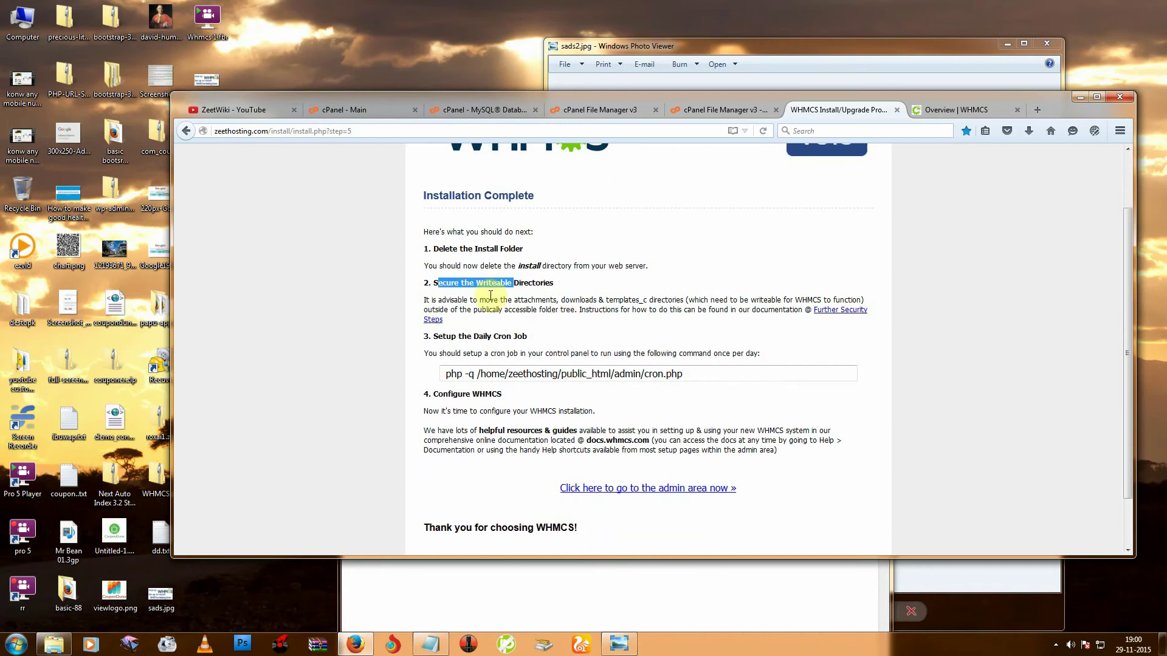
pyautogui.click(540, 283)
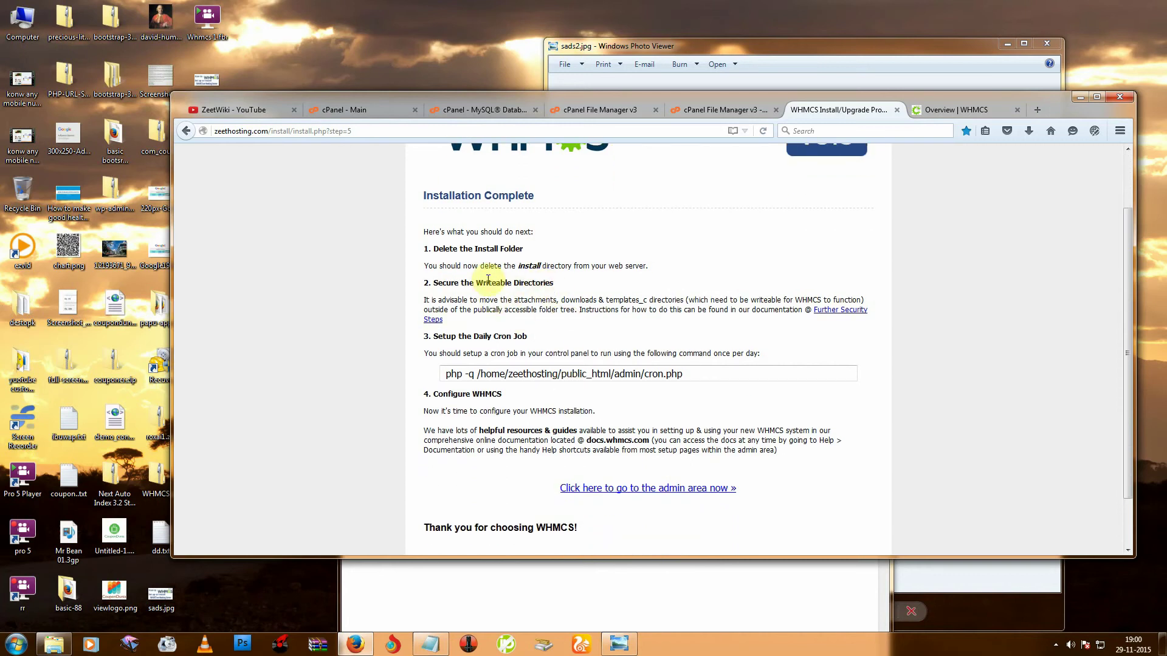
pyautogui.moveTo(486, 283); pyautogui.dragTo(553, 283)
pyautogui.moveTo(434, 336); pyautogui.dragTo(535, 335)
pyautogui.click(495, 375)
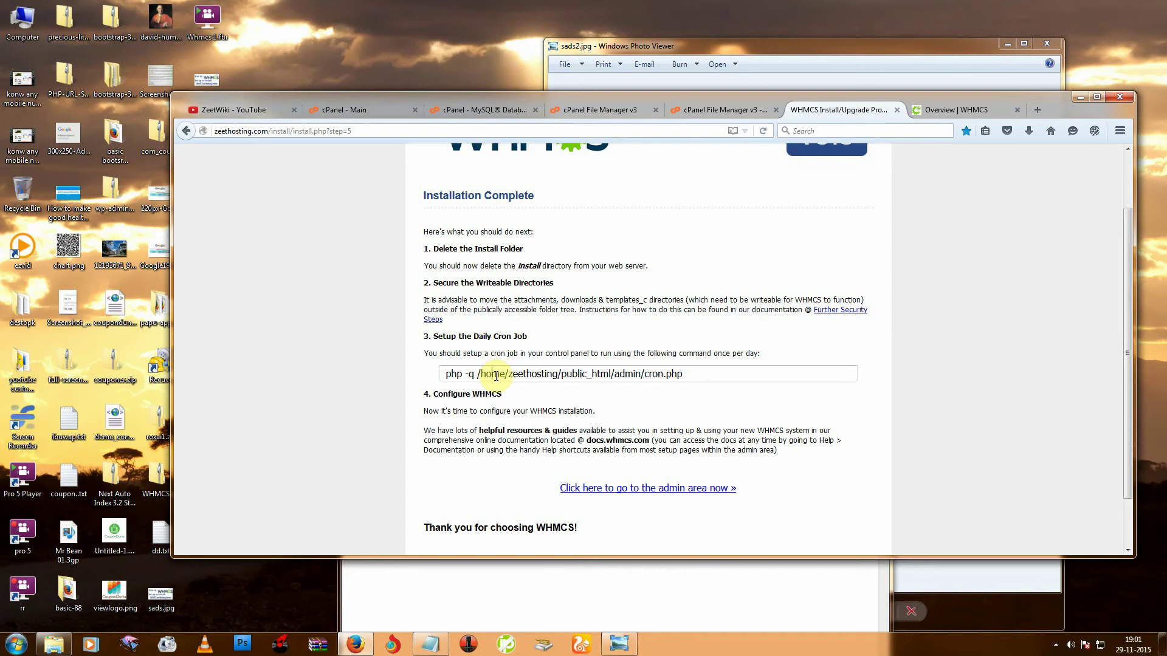
# Copy the daily cron command that runs admin/cron.php.
pyautogui.click(495, 375)
pyautogui.rightClick(496, 375)
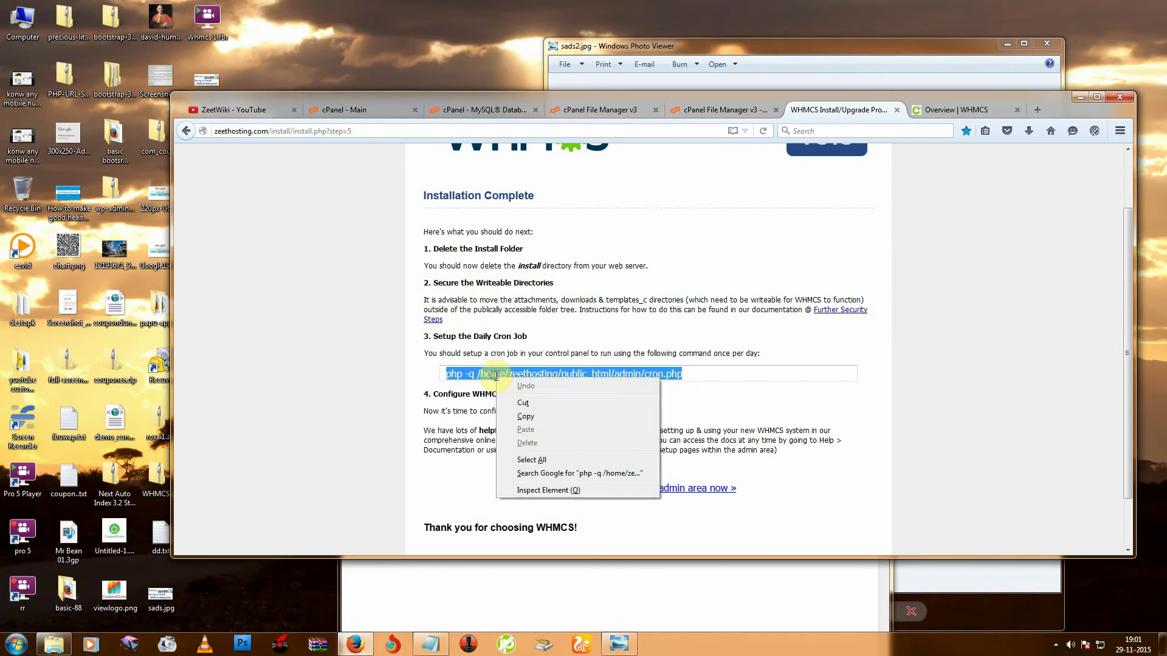
pyautogui.click(529, 425)
# In cPanel's Cron Jobs page, paste the WHMCS cron command into the Command field.
pyautogui.click(344, 115)
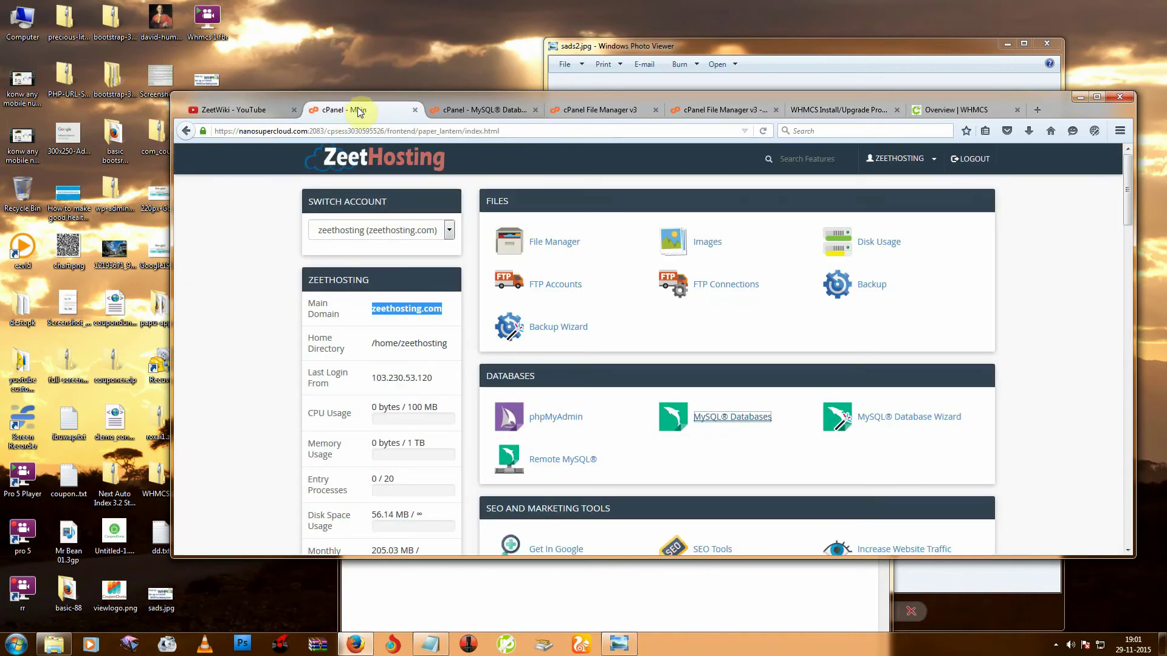
pyautogui.scroll(-5, 621, 396)
pyautogui.scroll(-9, 620, 401)
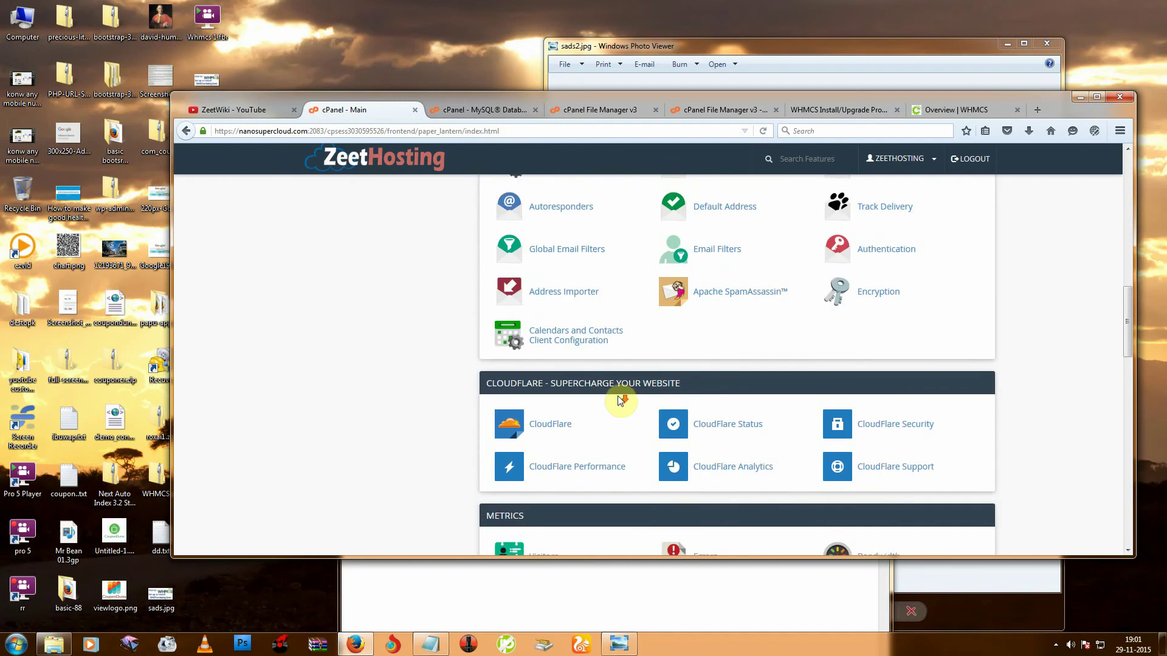
pyautogui.scroll(-6, 620, 399)
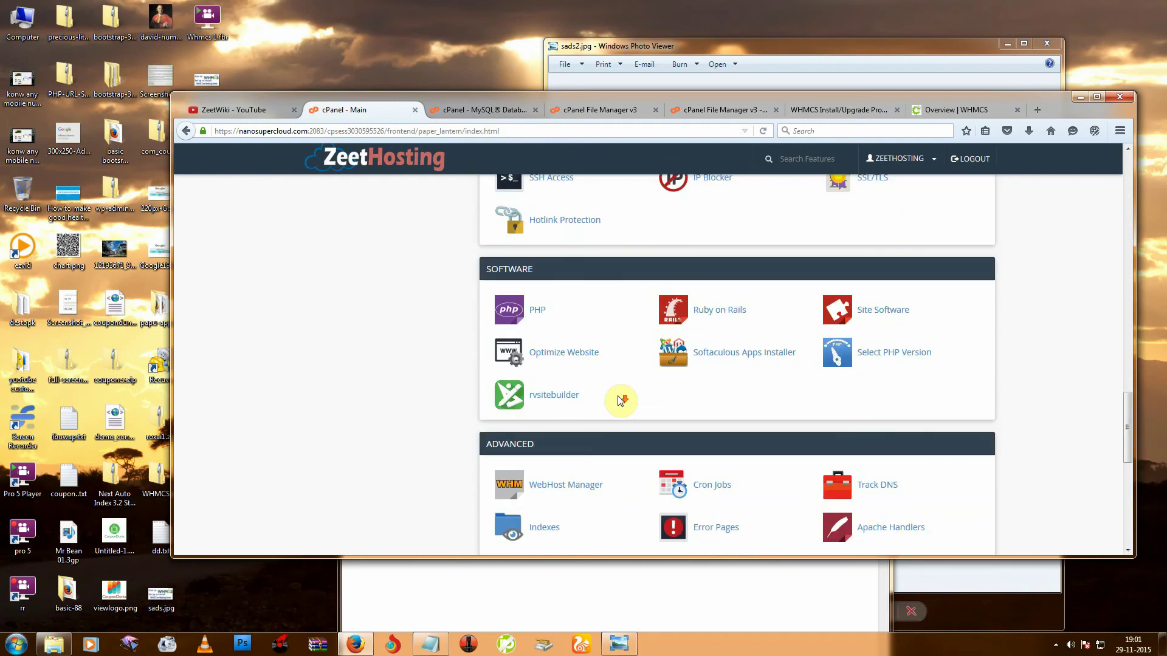
pyautogui.click(710, 346)
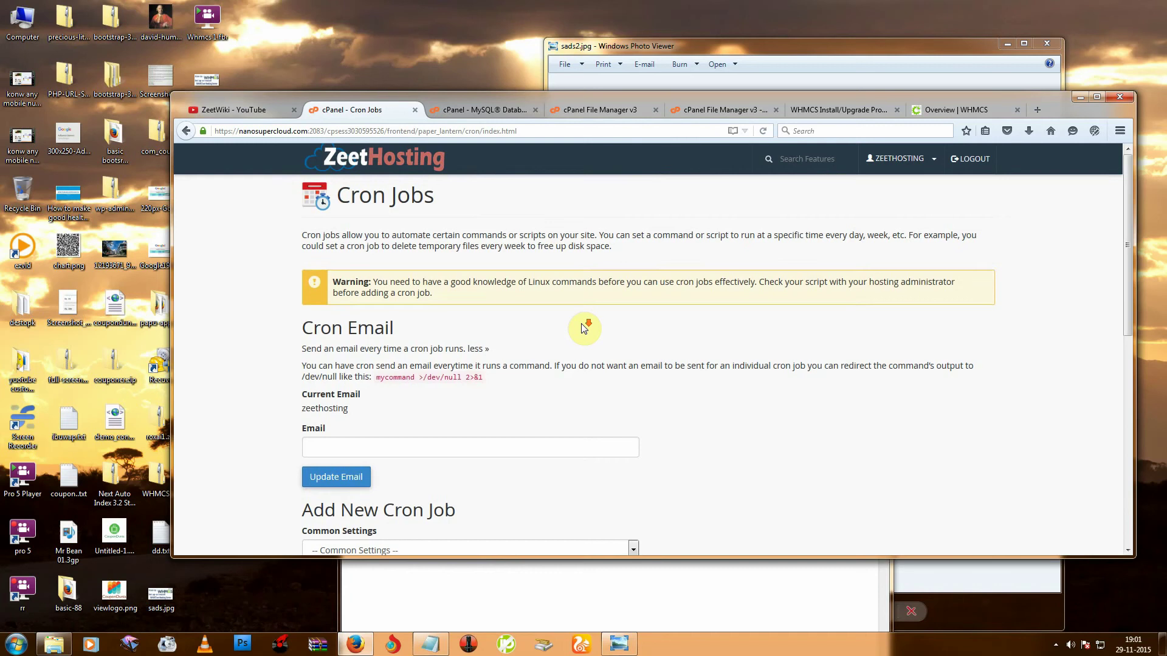
pyautogui.scroll(-6, 547, 352)
pyautogui.rightClick(435, 472)
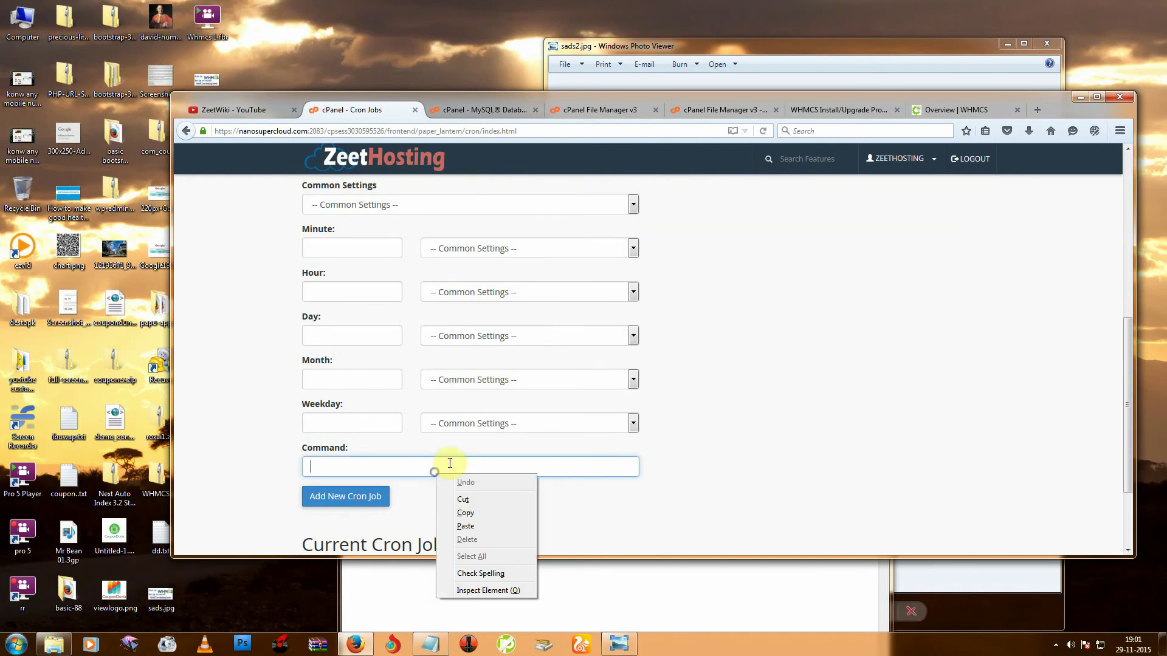
pyautogui.click(467, 527)
# Schedule the job Once Per Week (0 0 * * 0) and add the new cron job.
pyautogui.scroll(3, 410, 389)
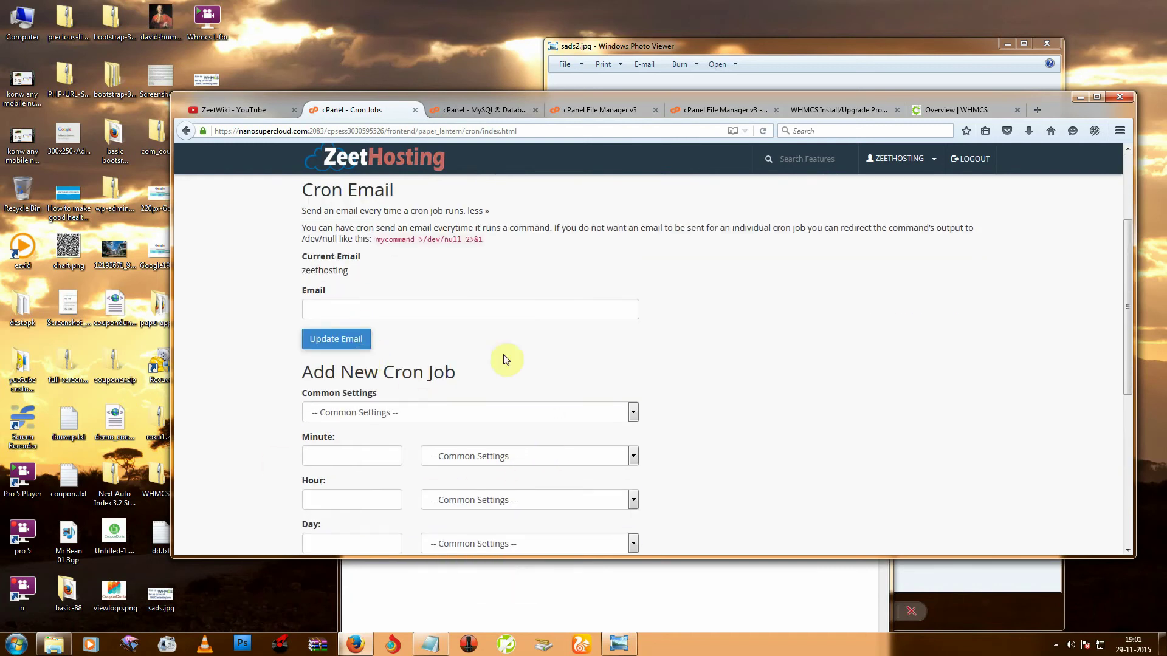
pyautogui.scroll(-2, 448, 307)
pyautogui.click(370, 276)
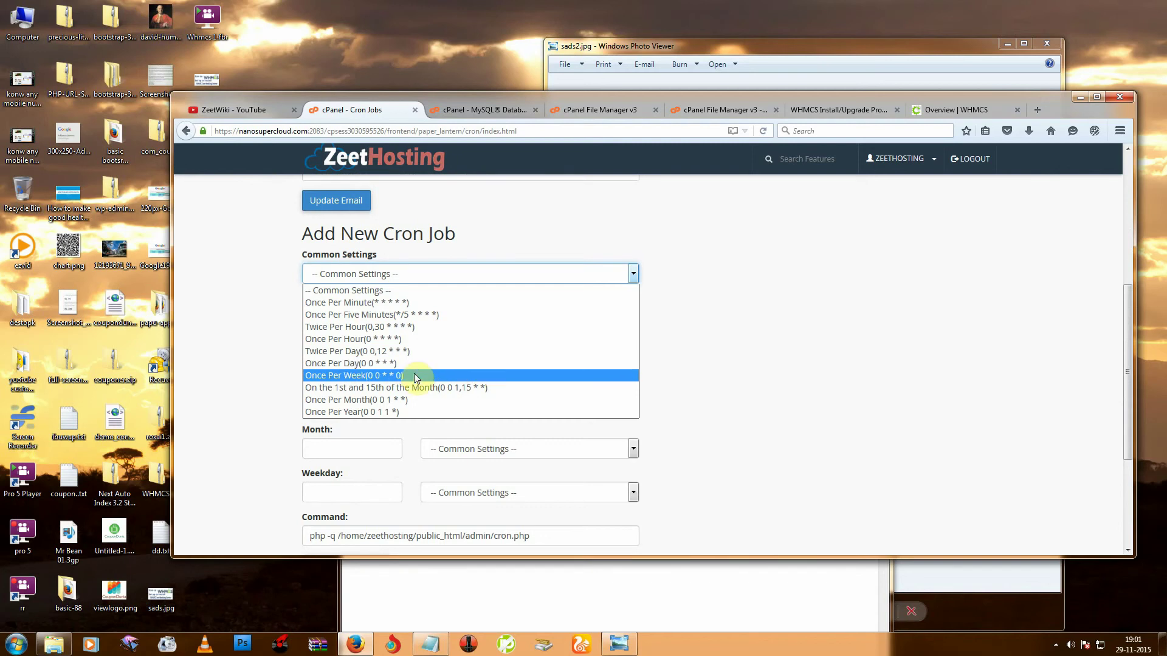
pyautogui.click(357, 376)
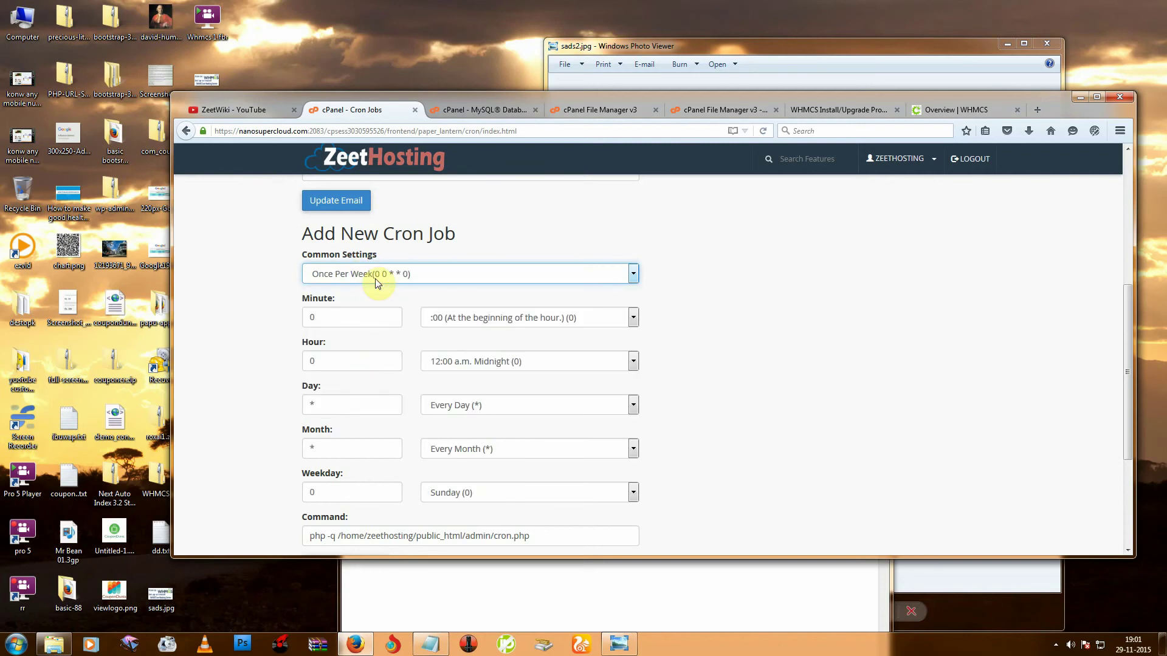
pyautogui.click(360, 277)
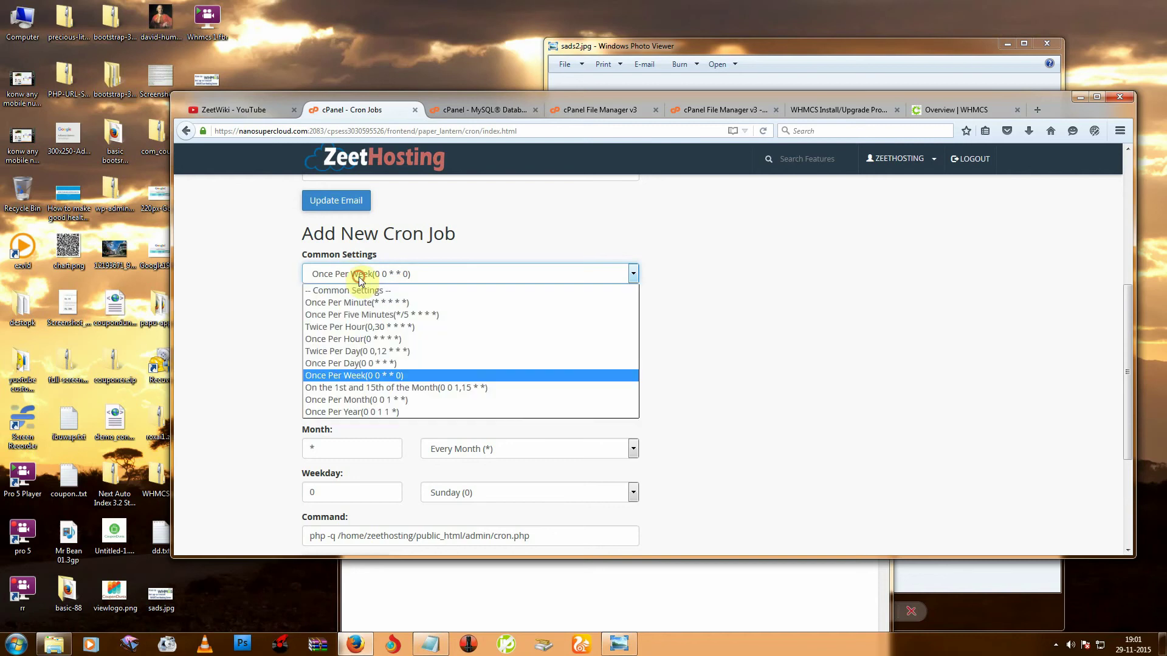
pyautogui.click(346, 375)
pyautogui.scroll(-3, 698, 382)
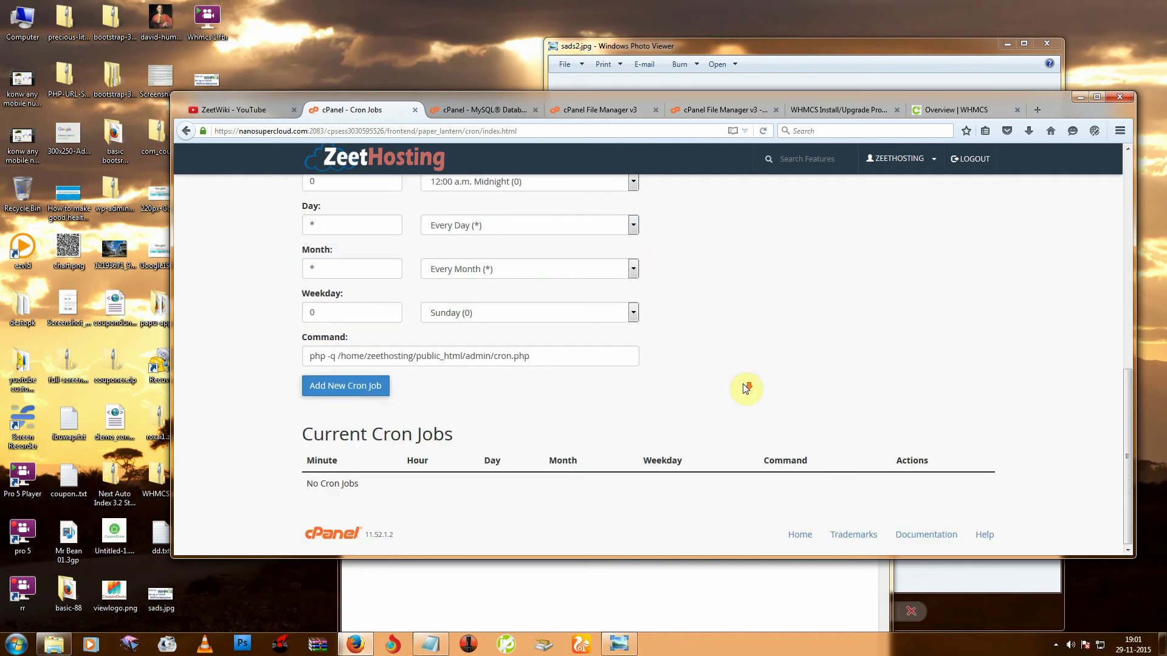
pyautogui.click(365, 387)
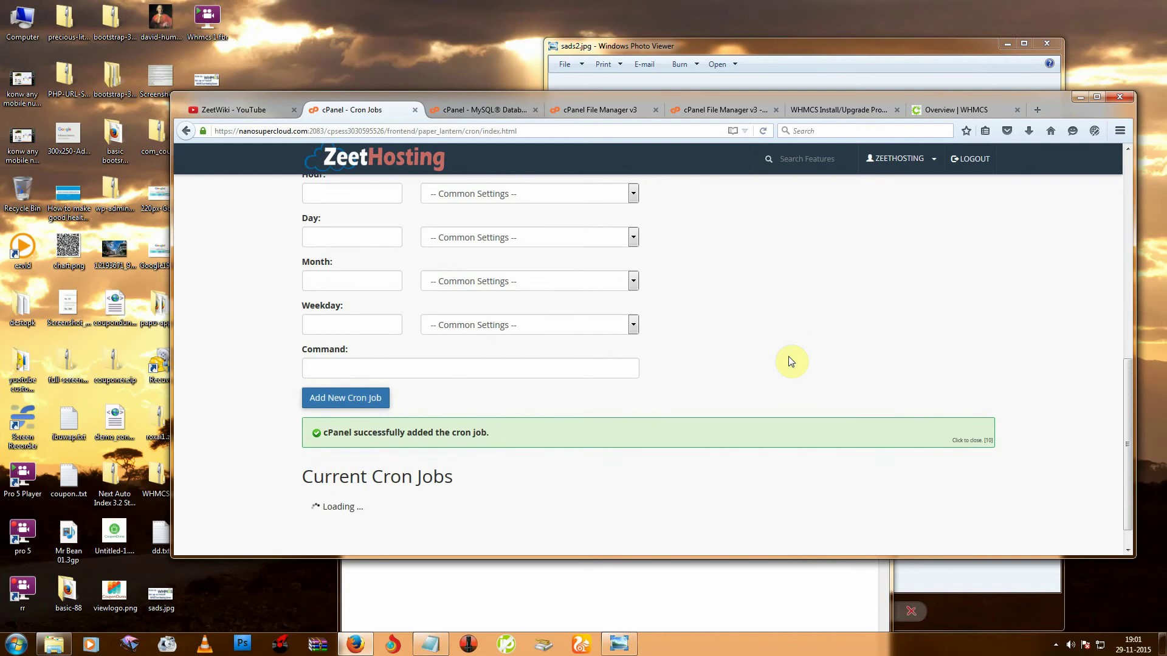
pyautogui.scroll(-1, 796, 361)
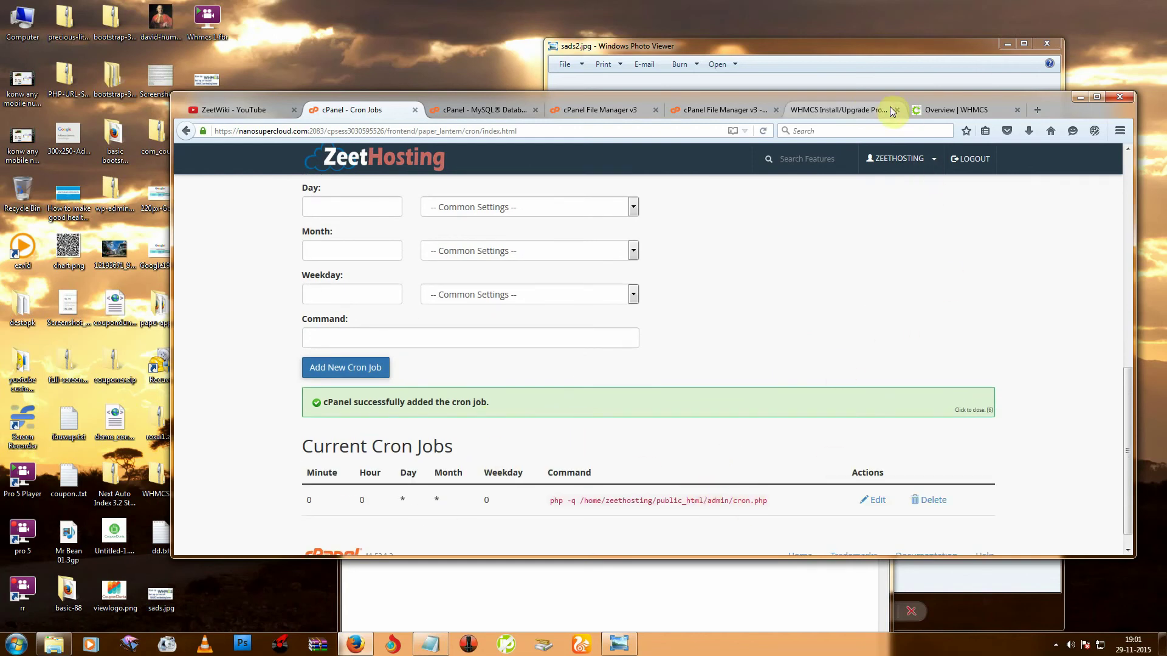
# Go from the finished installer to the WHMCS admin login page.
pyautogui.click(864, 111)
pyautogui.scroll(-1, 708, 401)
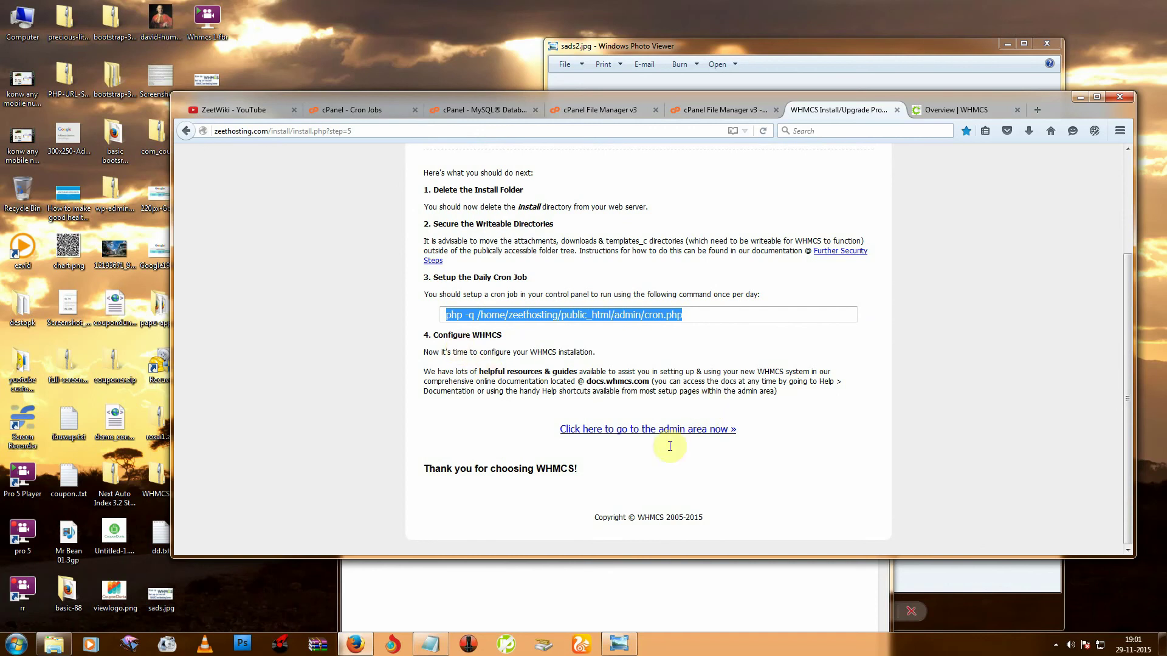
pyautogui.click(692, 431)
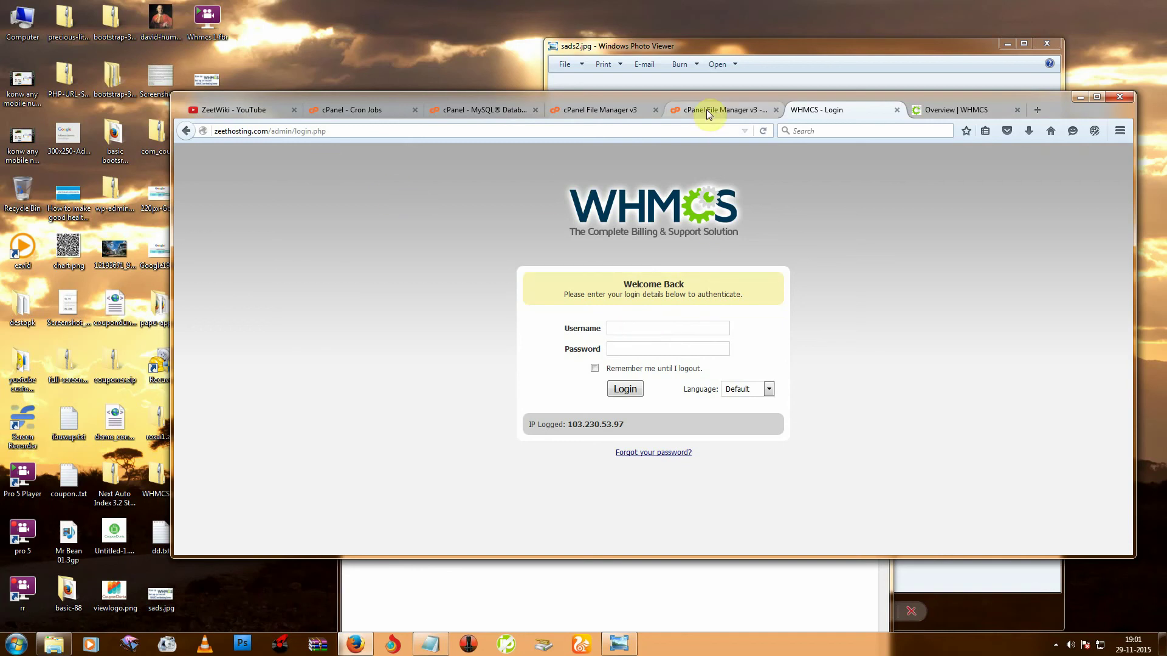
pyautogui.click(344, 109)
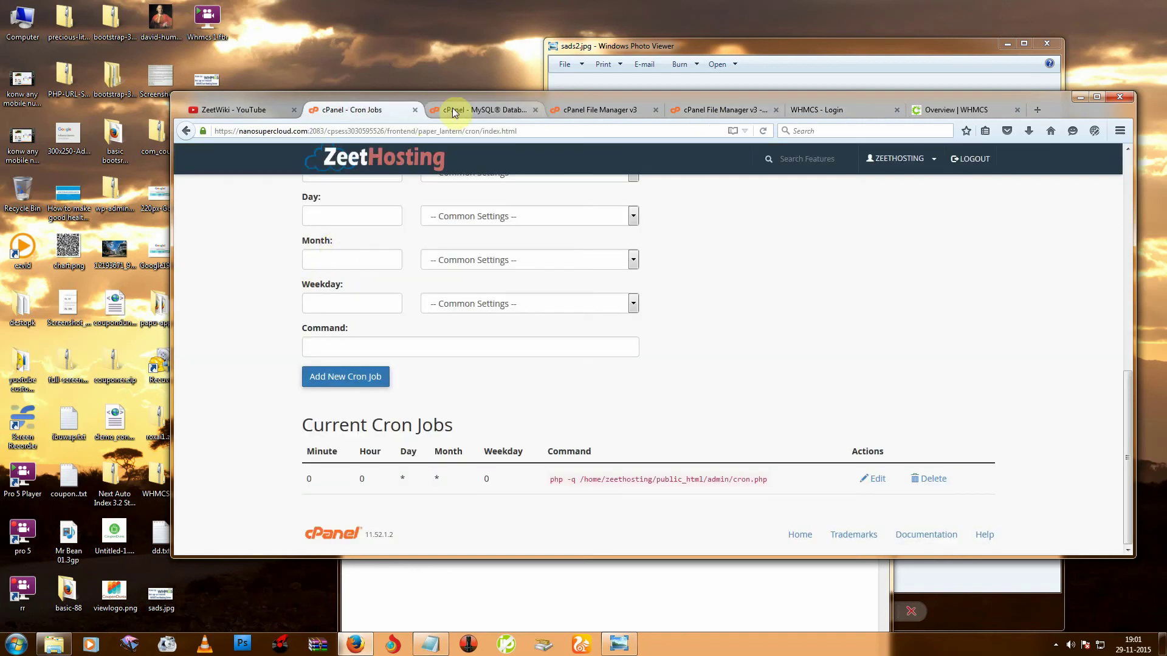
pyautogui.click(859, 110)
# Load zeethosting.com's client portal in a new tab, then return to the admin login page.
pyautogui.click(1037, 110)
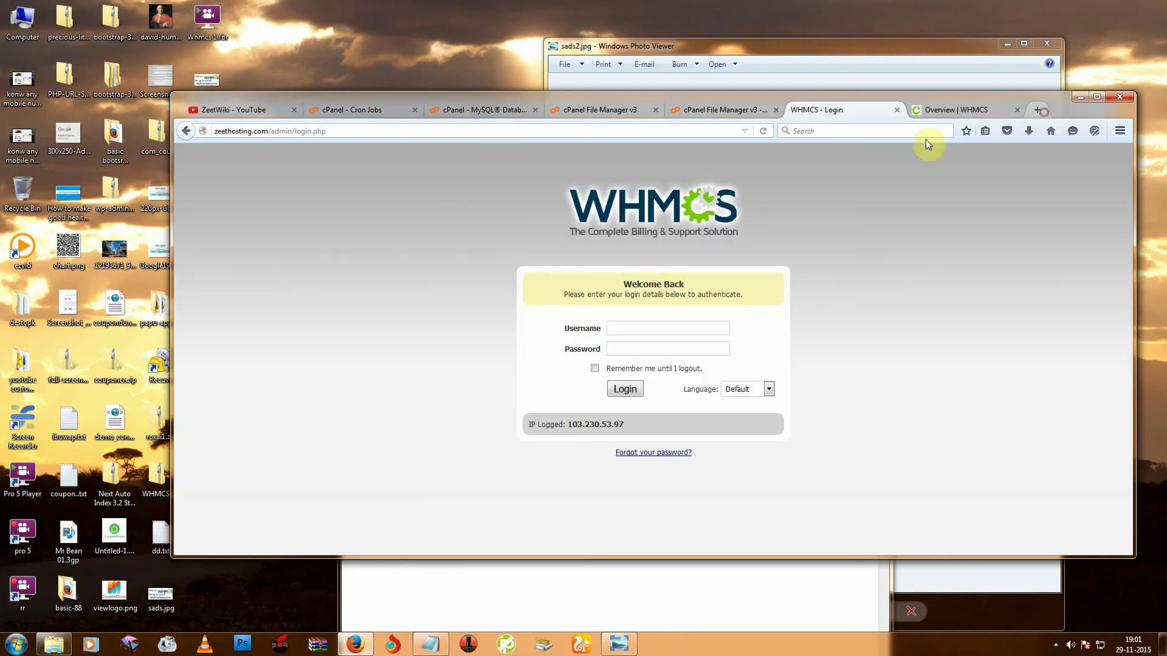
pyautogui.write('zeethosting.com/')
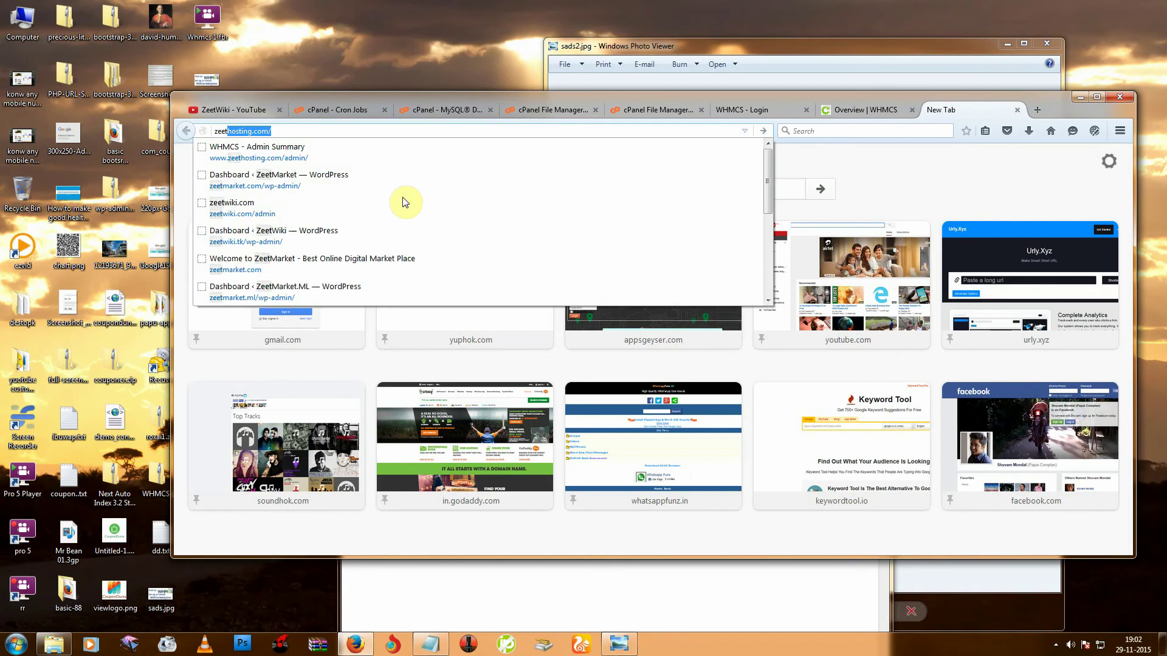
pyautogui.press('Return')
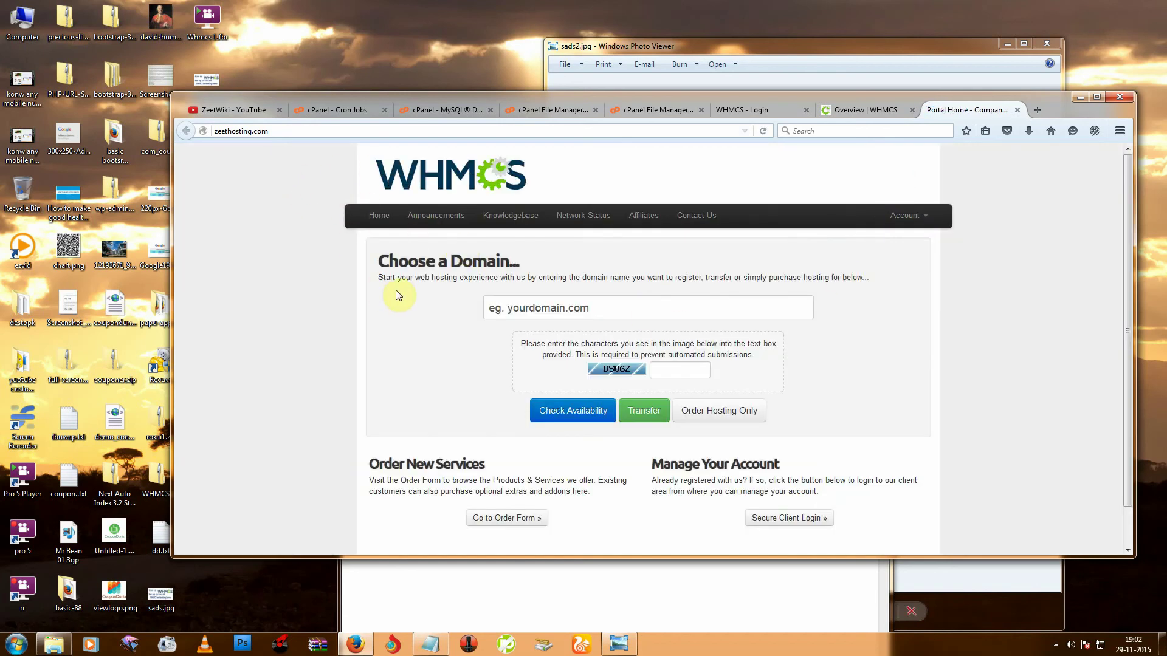
pyautogui.click(858, 113)
pyautogui.click(763, 112)
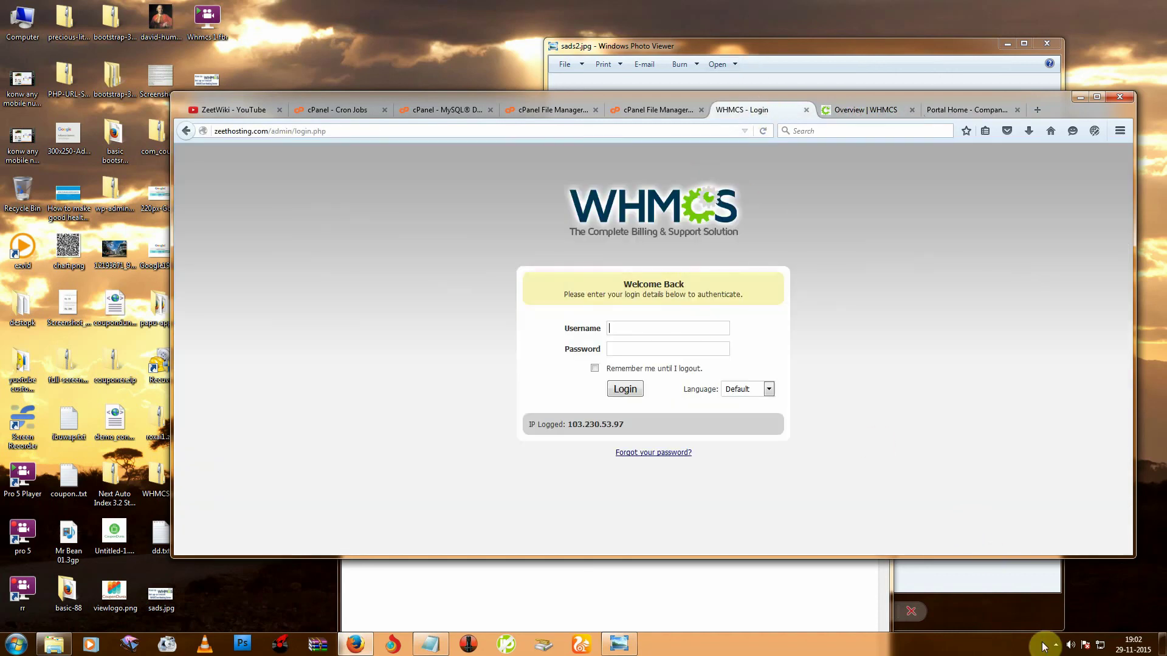
# Log in to WHMCS admin with the admin credentials, declining Firefox's password-change prompt.
pyautogui.click(843, 397)
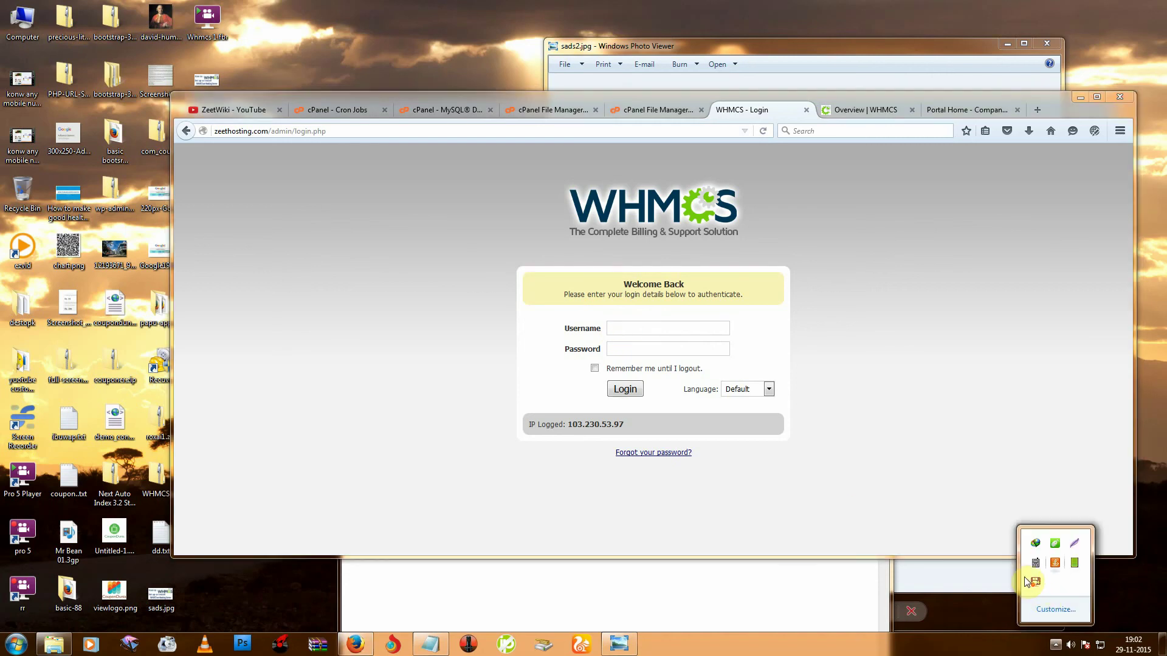
pyautogui.rightClick(1035, 582)
pyautogui.click(1058, 408)
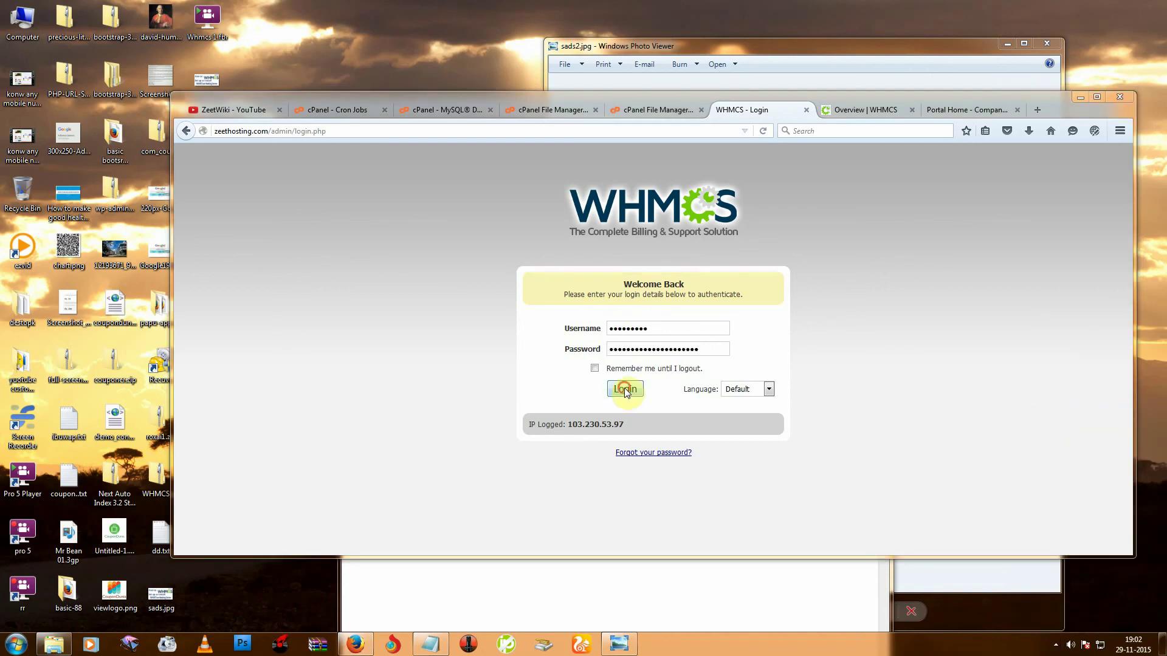
pyautogui.click(625, 388)
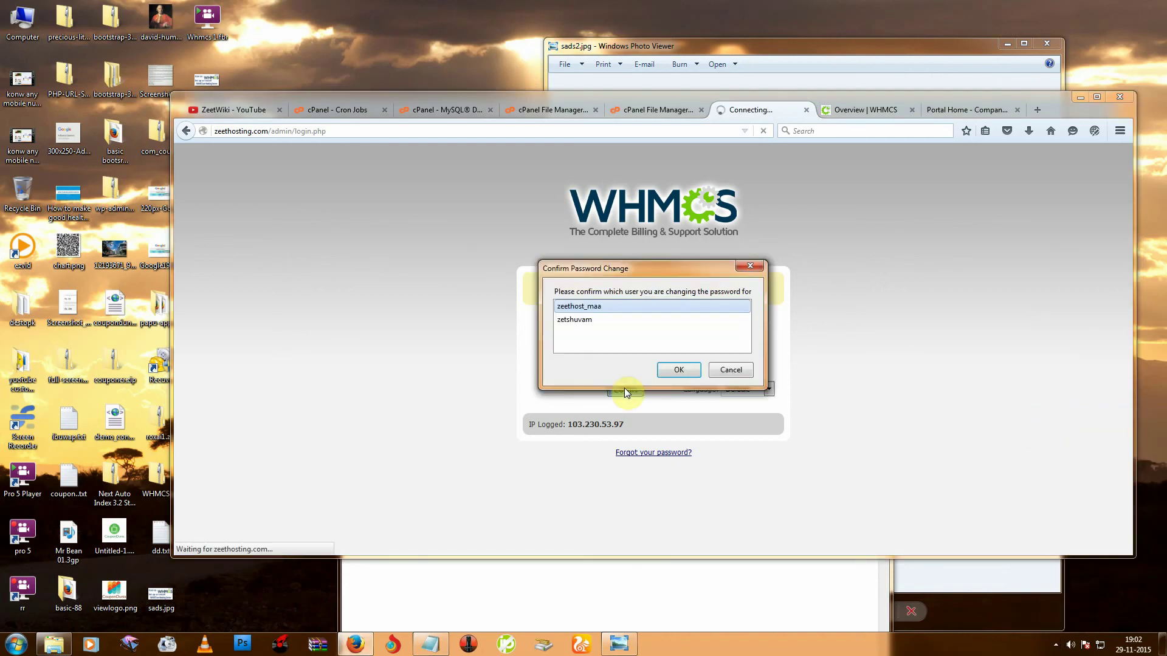
pyautogui.click(729, 370)
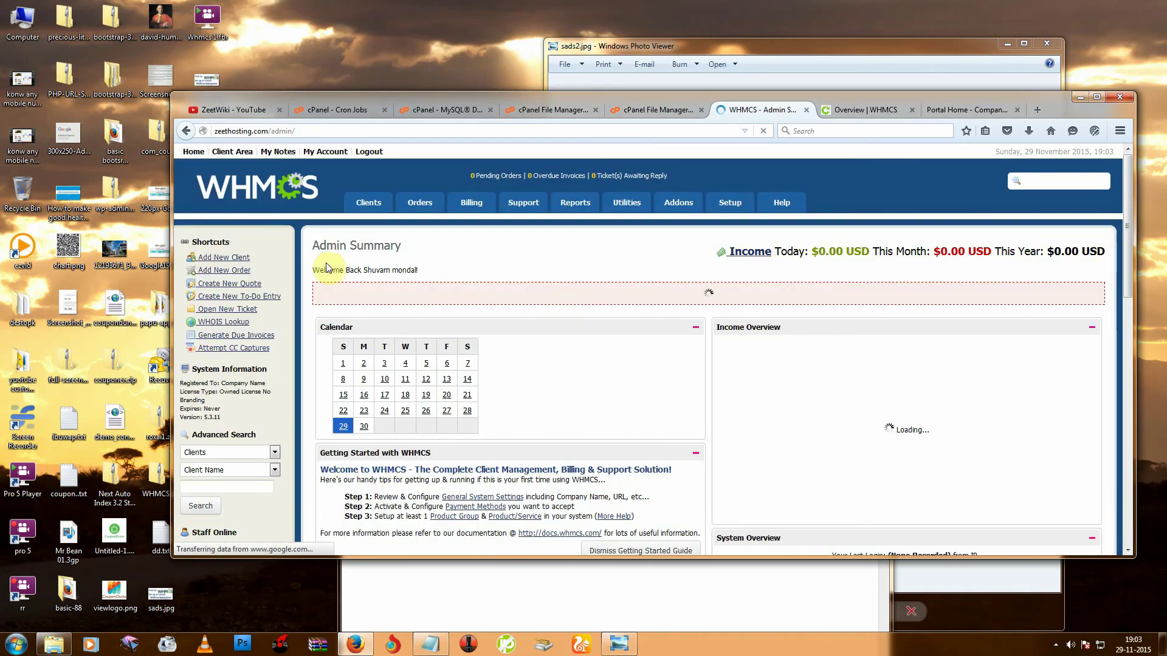
# Maximize the browser so the Admin Summary fills the screen, then browse the Orders and Setup menus.
pyautogui.scroll(-1, 517, 316)
pyautogui.scroll(1, 1125, 143)
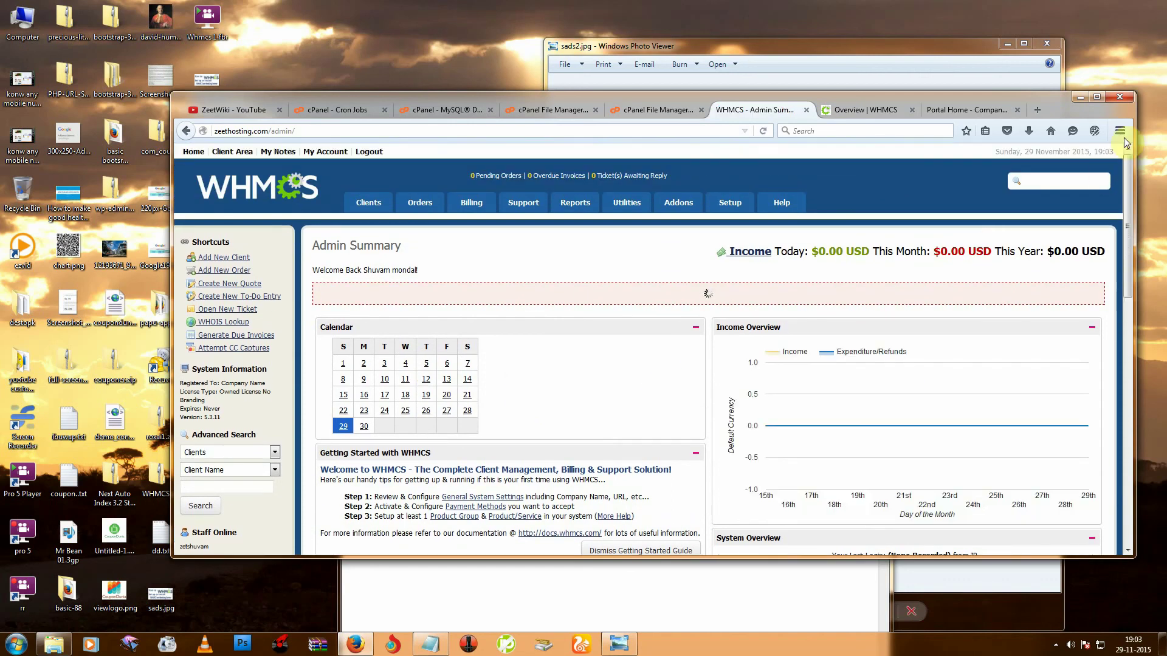
pyautogui.click(1097, 98)
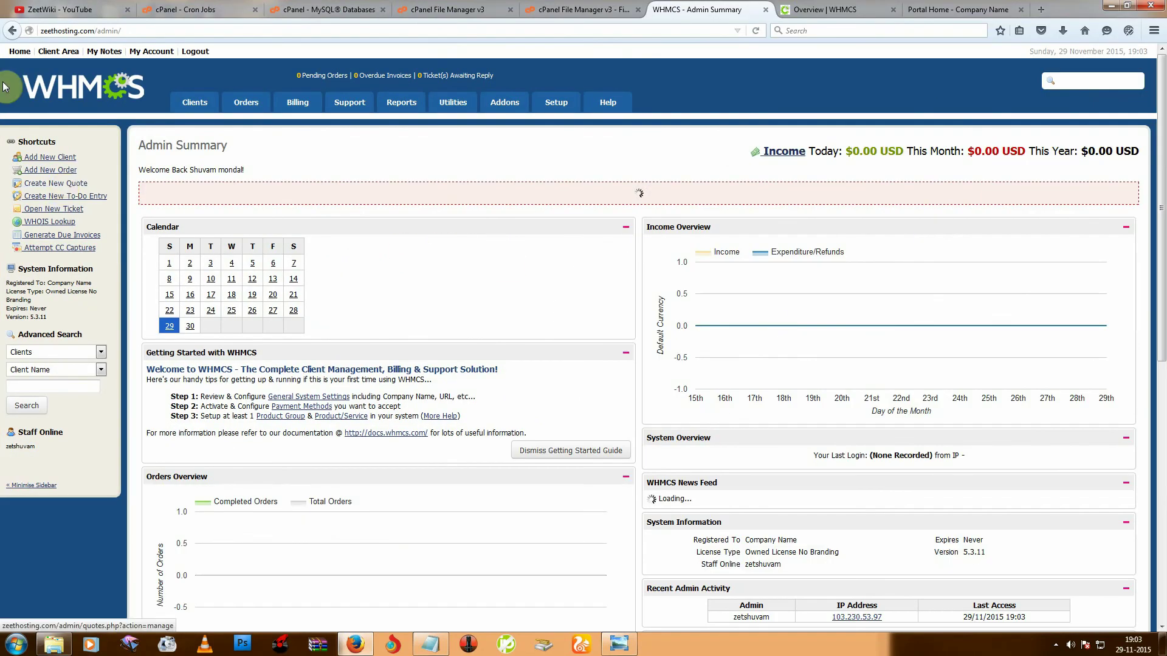
pyautogui.moveTo(235, 106)
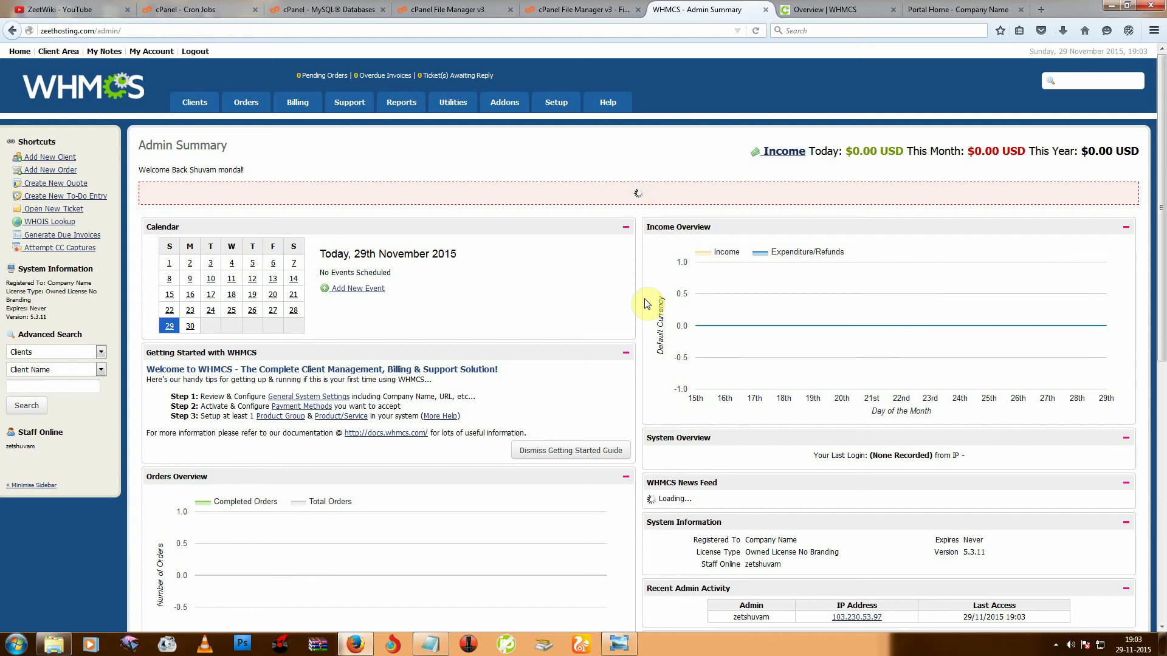
pyautogui.moveTo(559, 102)
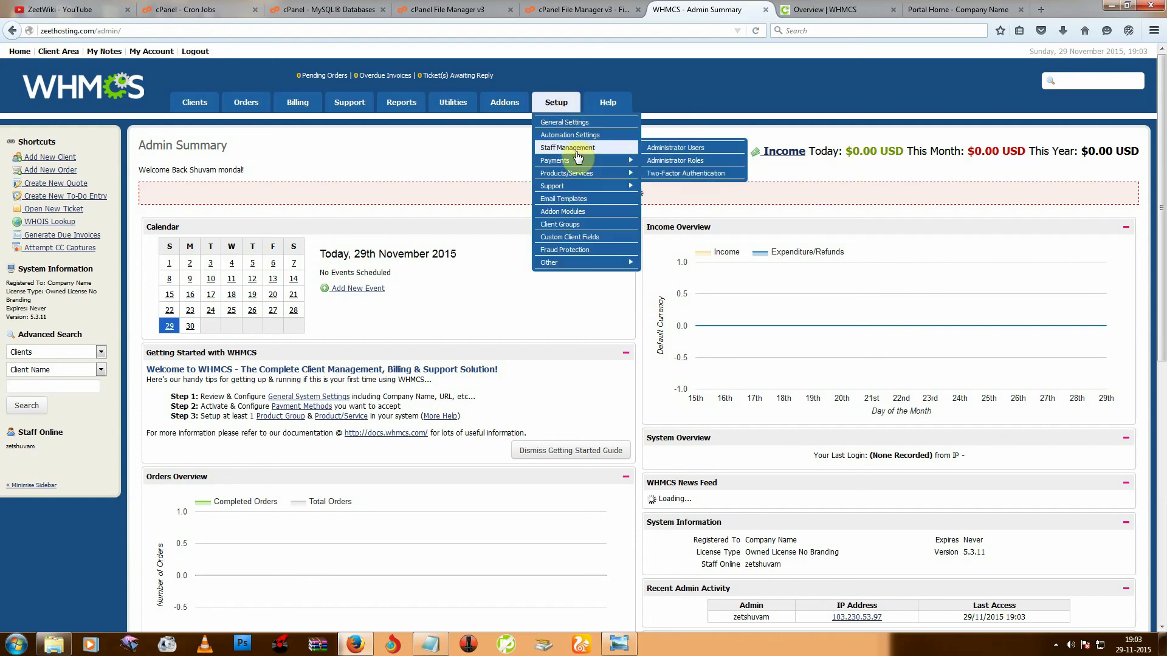
pyautogui.moveTo(577, 173)
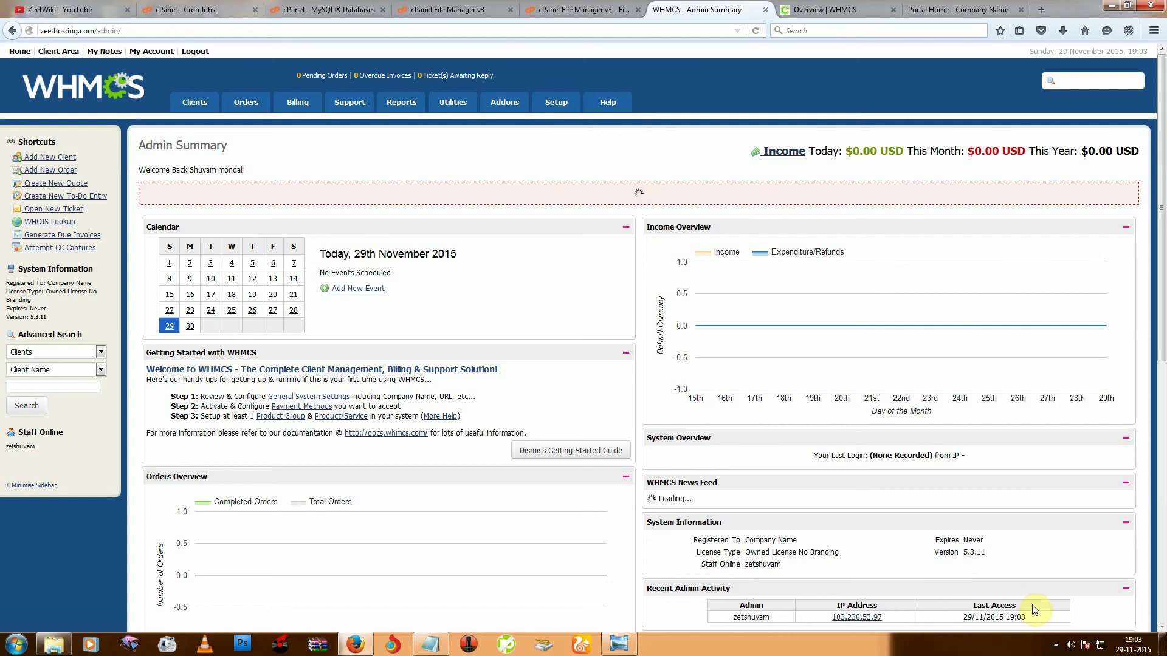
pyautogui.click(1055, 644)
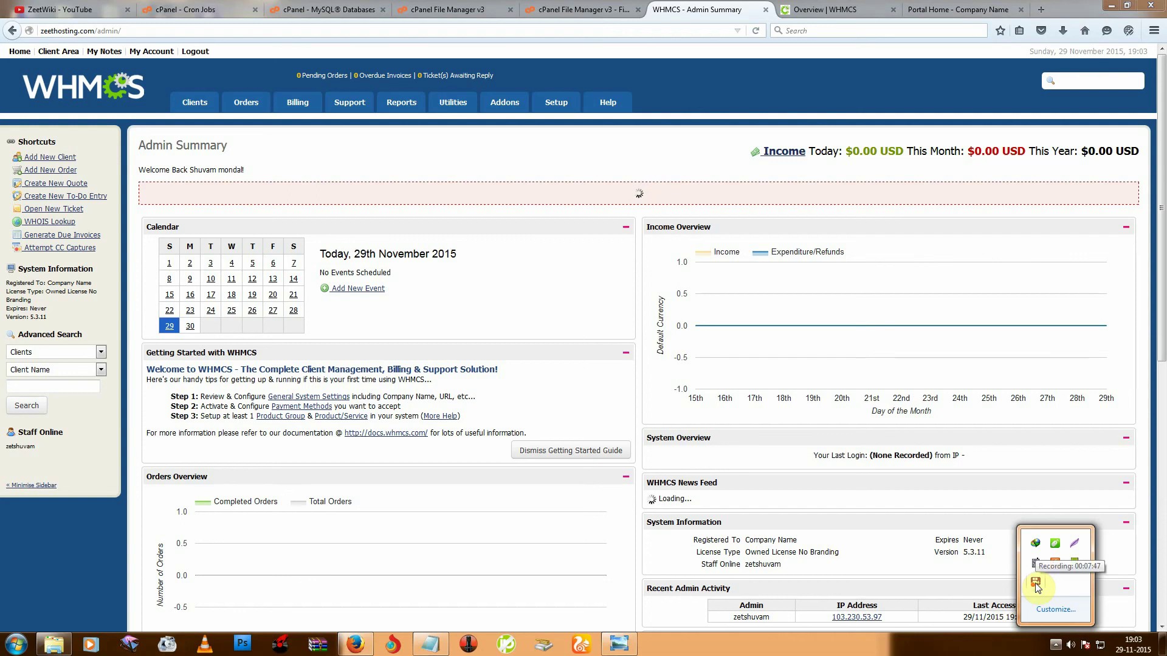